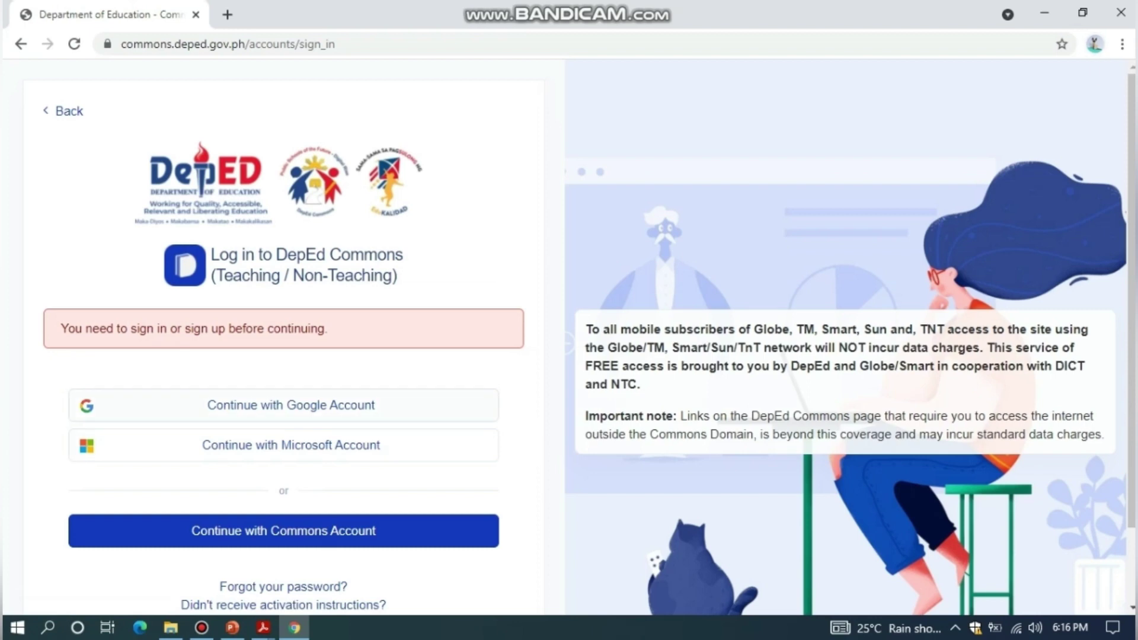
Sign in to DepEd Commons using a Google account
{"action": "left_click", "coordinate": [290, 405]}
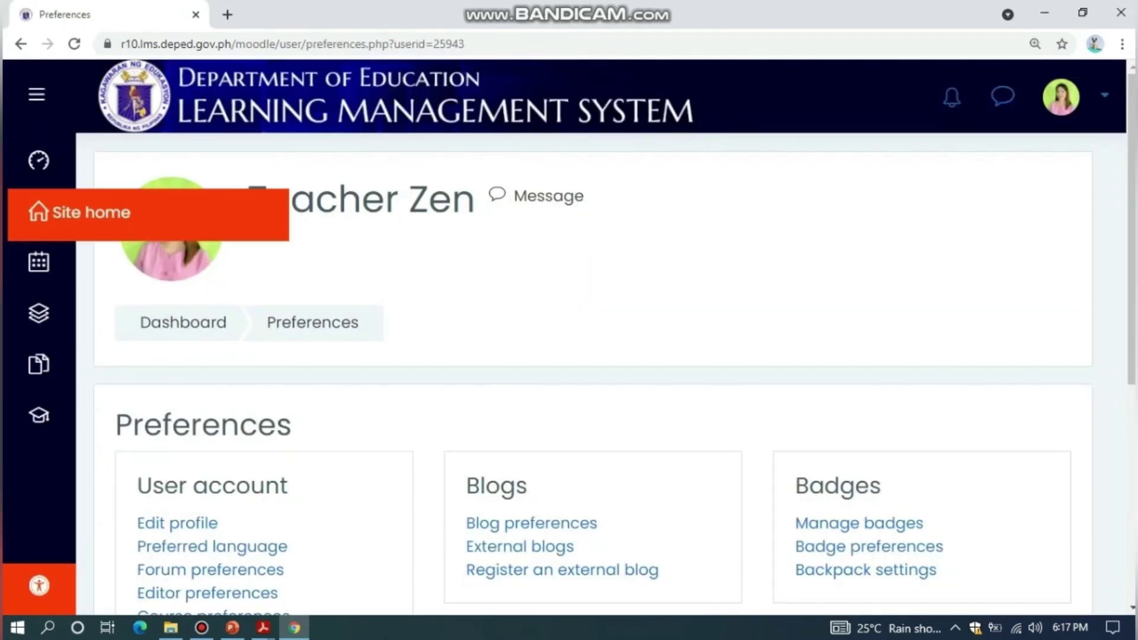
From Site home, open the Professional Development category and browse its course cards
{"action": "left_click", "coordinate": [38, 212]}
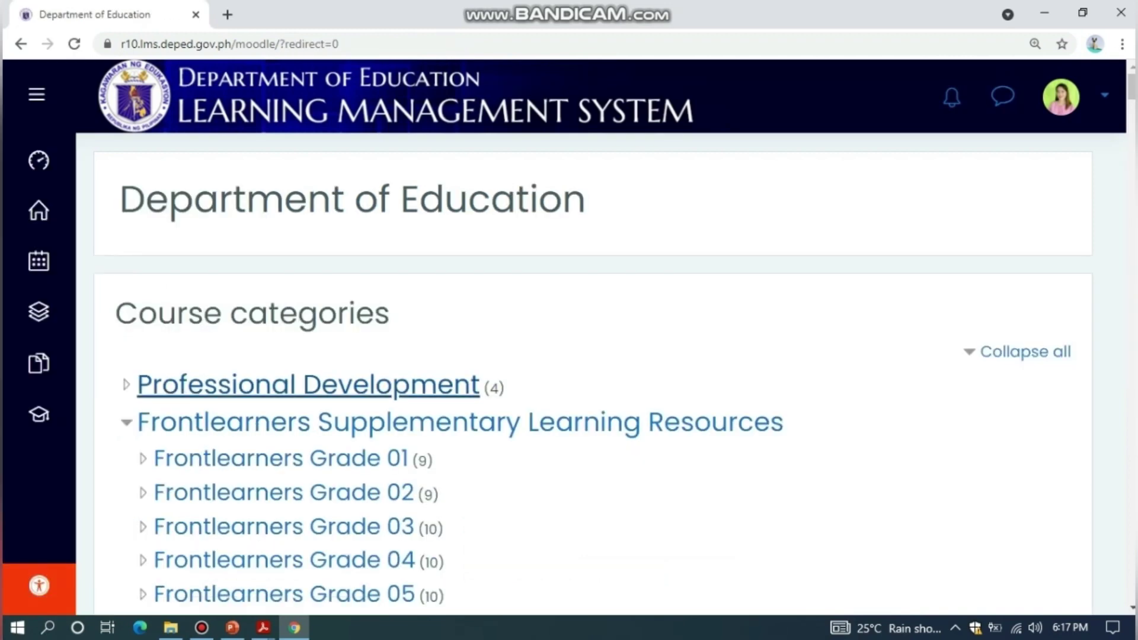
{"action": "left_click", "coordinate": [308, 384]}
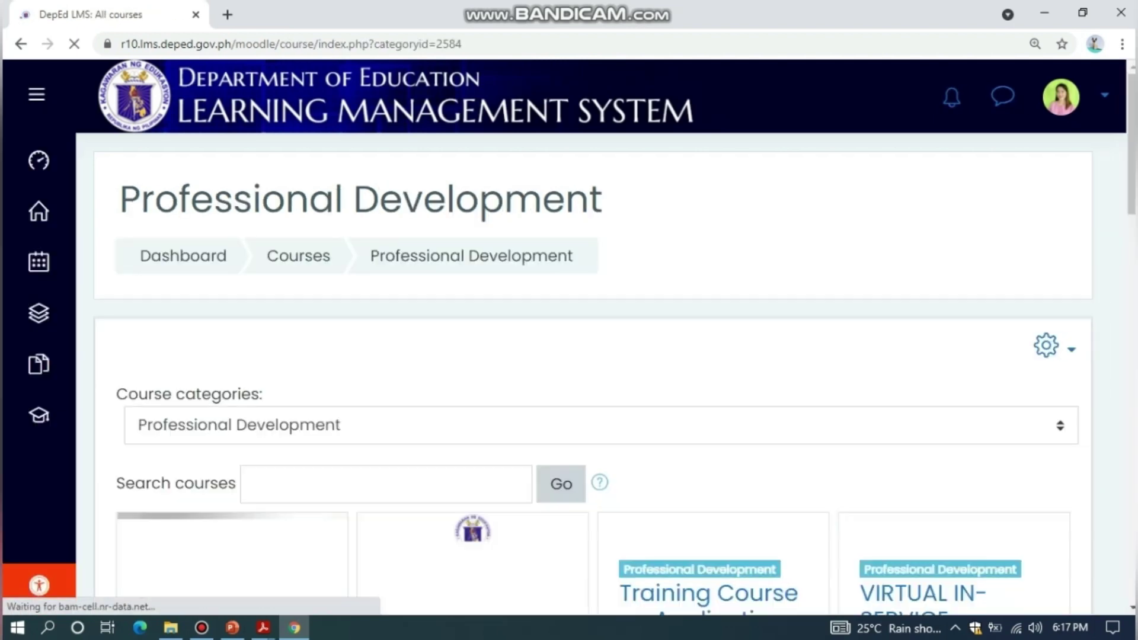
{"action": "scroll", "coordinate": [594, 373], "scroll_direction": "down", "scroll_amount": 5}
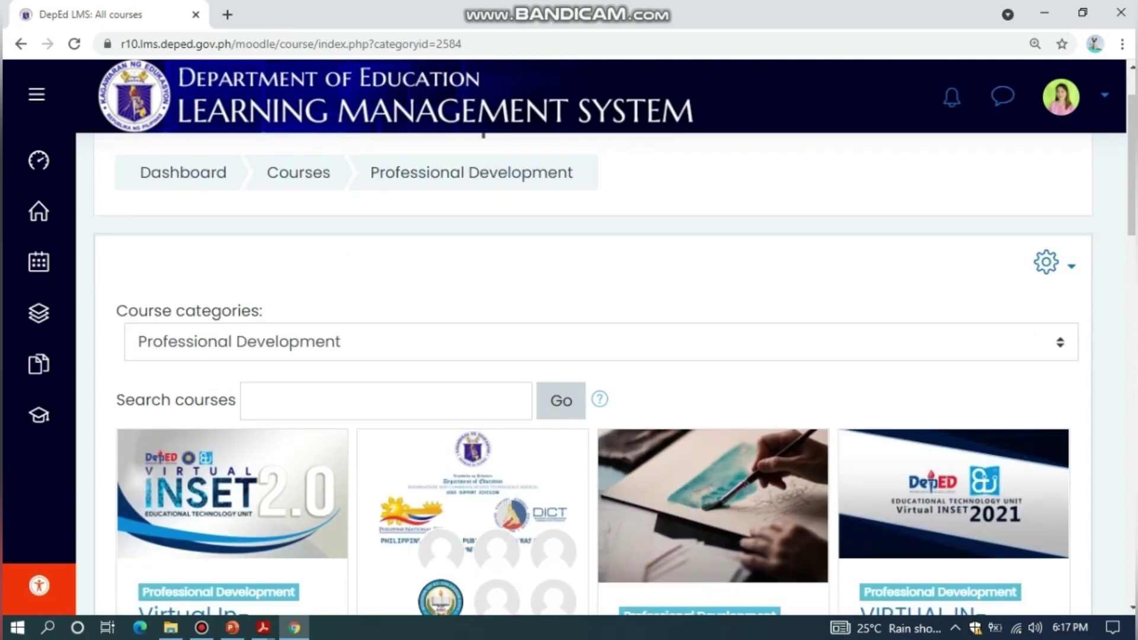
{"action": "scroll", "coordinate": [468, 473], "scroll_direction": "down", "scroll_amount": 1}
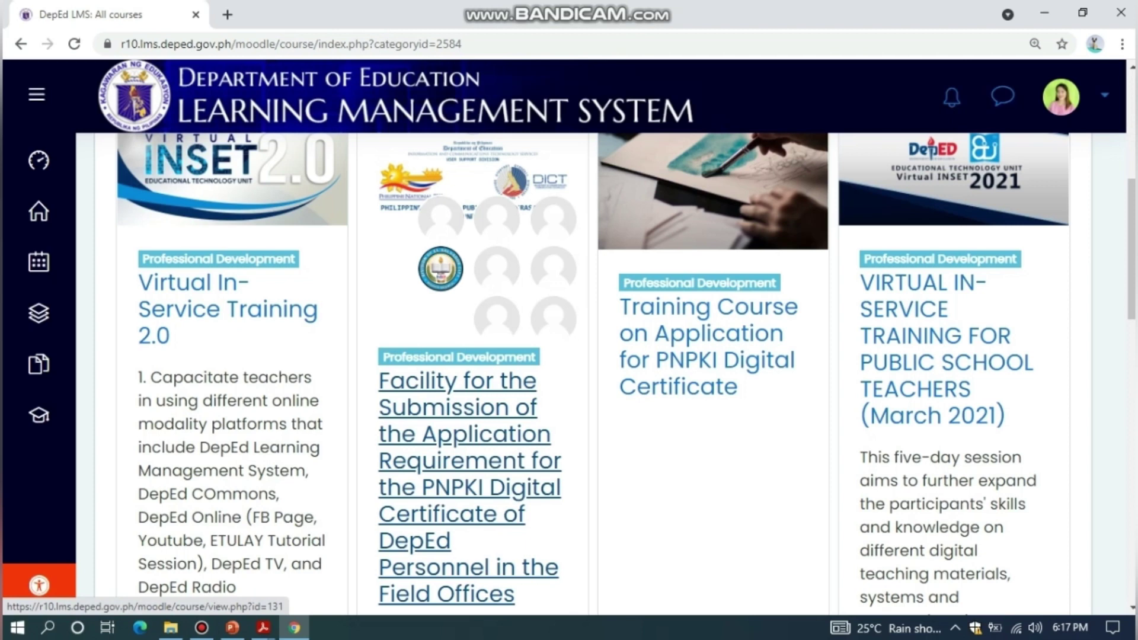
Open the 'Facility for the Submission…' PNPKI course and scroll through its sections
{"action": "left_click", "coordinate": [468, 474]}
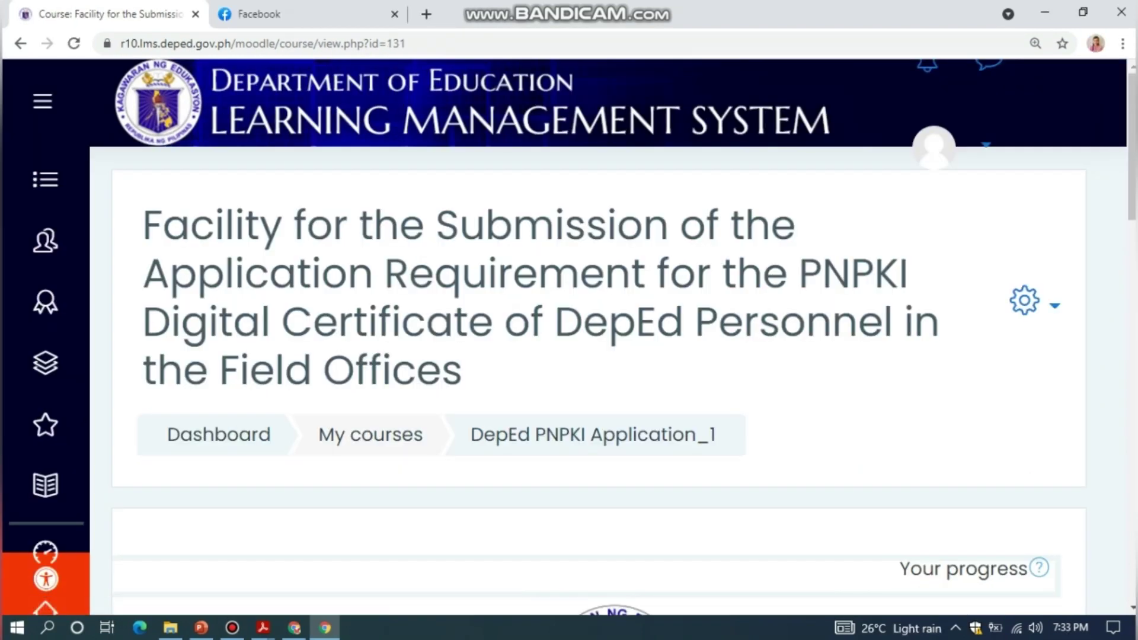
{"action": "scroll", "coordinate": [593, 356], "scroll_direction": "down", "scroll_amount": 2}
{"action": "scroll", "coordinate": [593, 357], "scroll_direction": "down", "scroll_amount": 5}
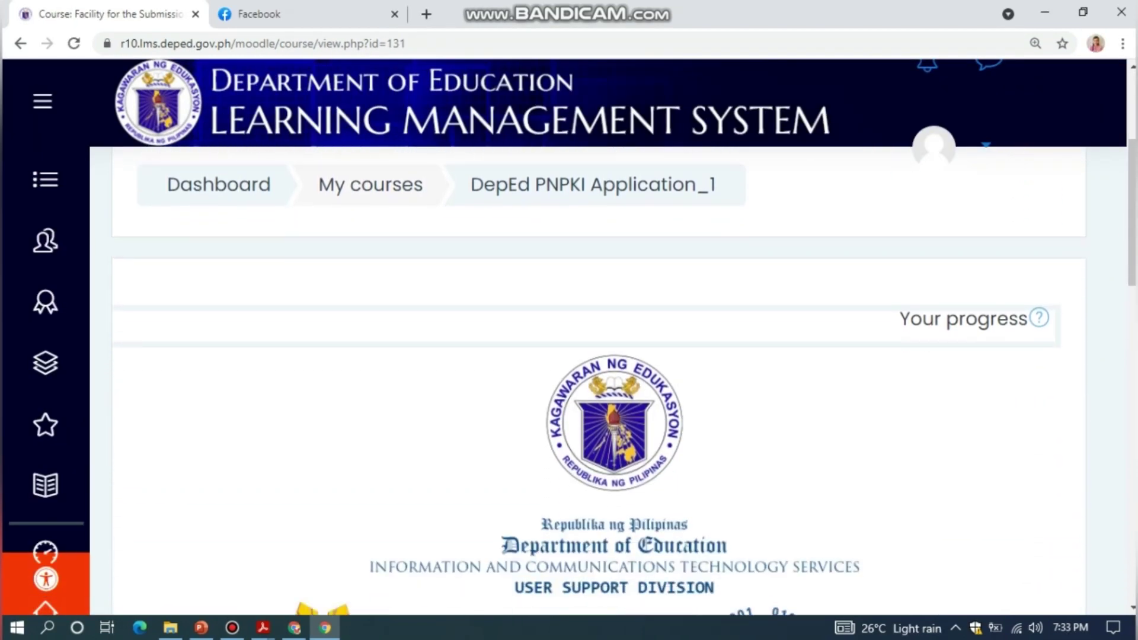
{"action": "scroll", "coordinate": [593, 355], "scroll_direction": "down", "scroll_amount": 9}
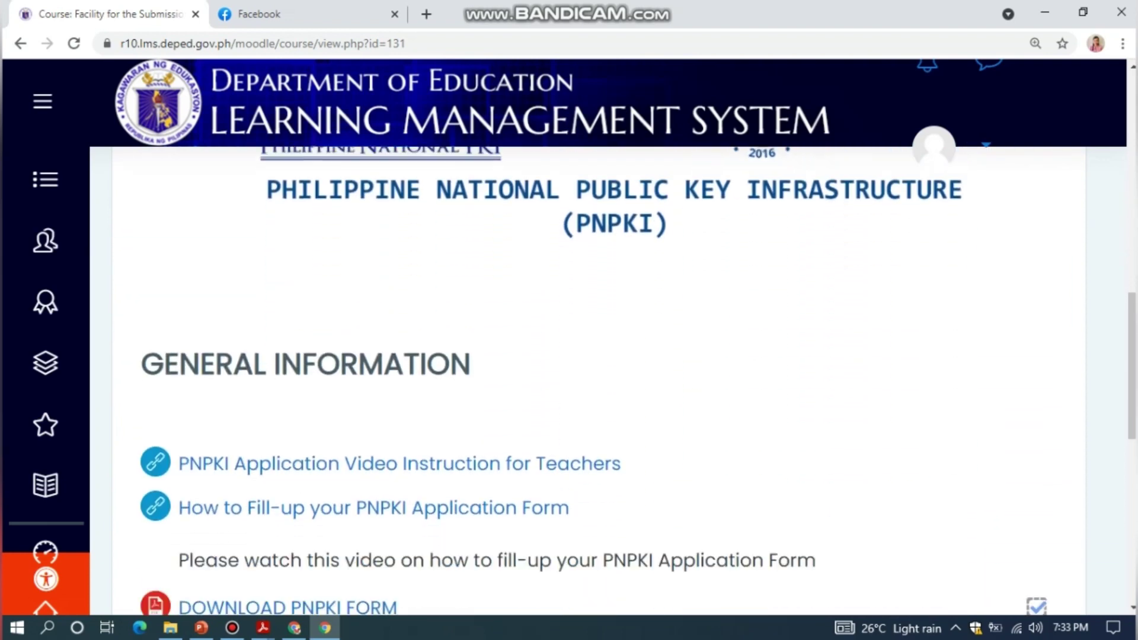
{"action": "scroll", "coordinate": [593, 356], "scroll_direction": "down", "scroll_amount": 2}
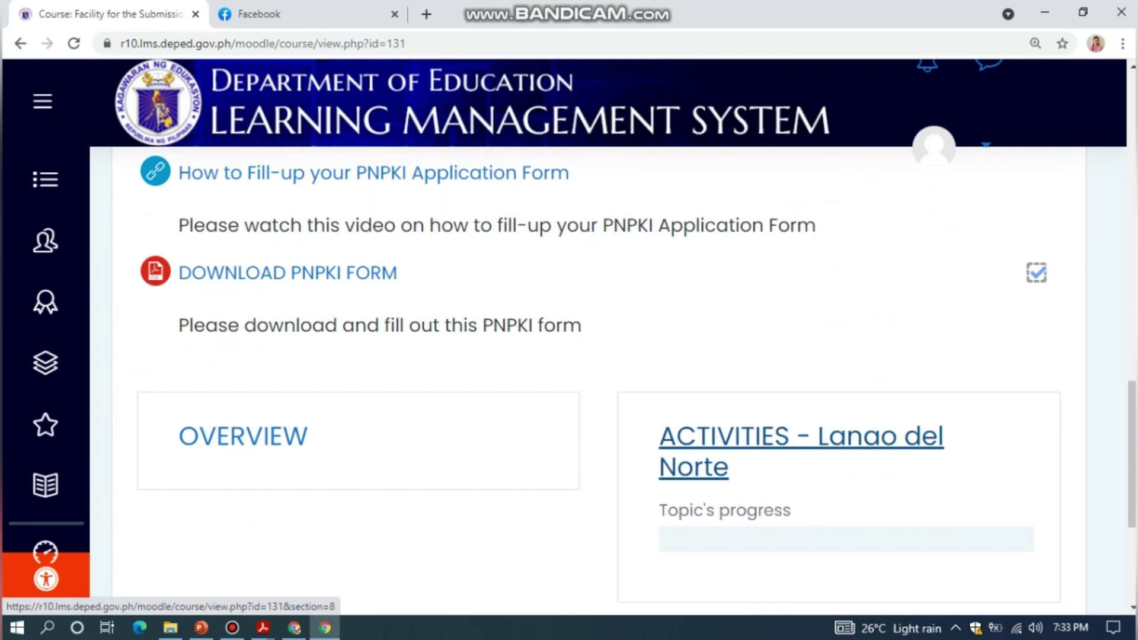
Expand ACTIVITIES - Lanao del Norte and open the PNPKI Questionnaire
{"action": "left_click", "coordinate": [800, 437]}
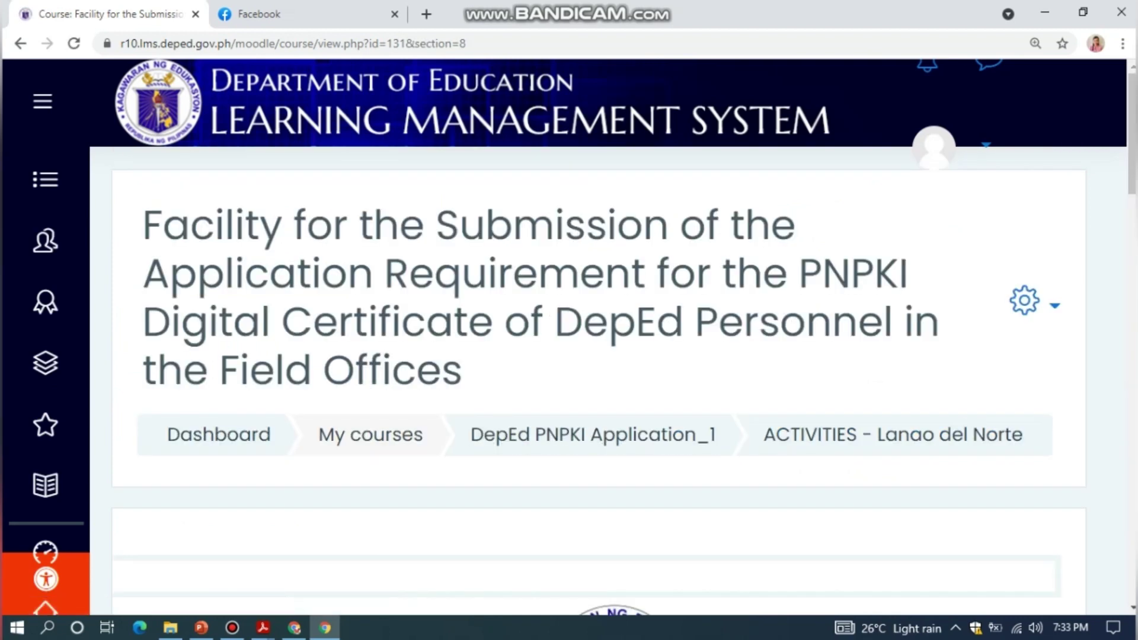
{"action": "scroll", "coordinate": [593, 435], "scroll_direction": "down", "scroll_amount": 7}
{"action": "scroll", "coordinate": [593, 379], "scroll_direction": "down", "scroll_amount": 5}
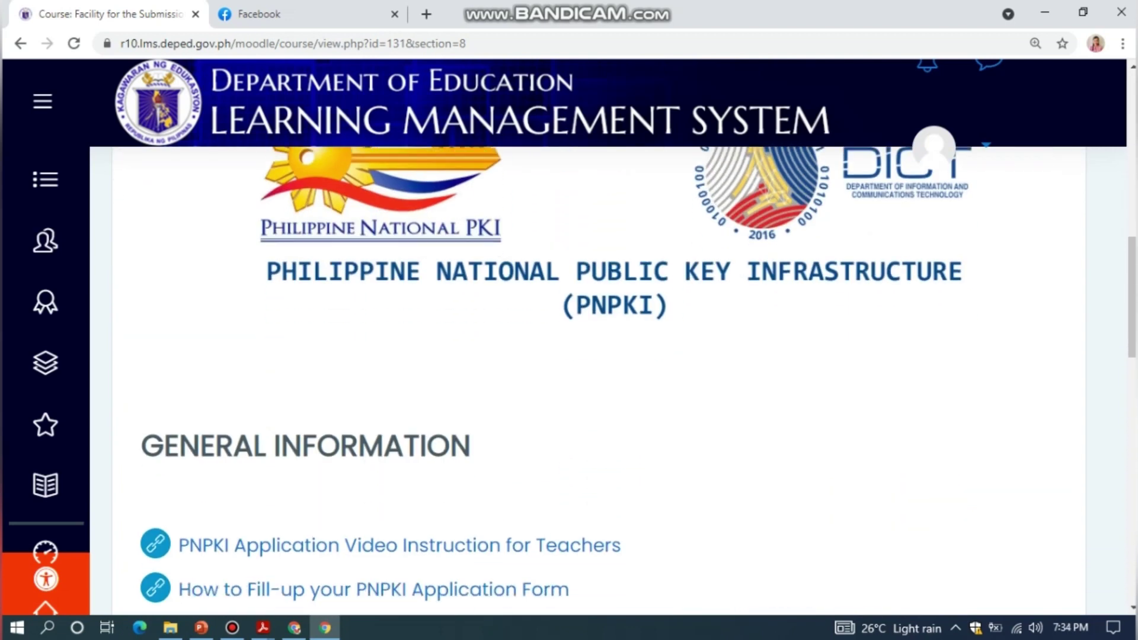
{"action": "scroll", "coordinate": [593, 380], "scroll_direction": "down", "scroll_amount": 6}
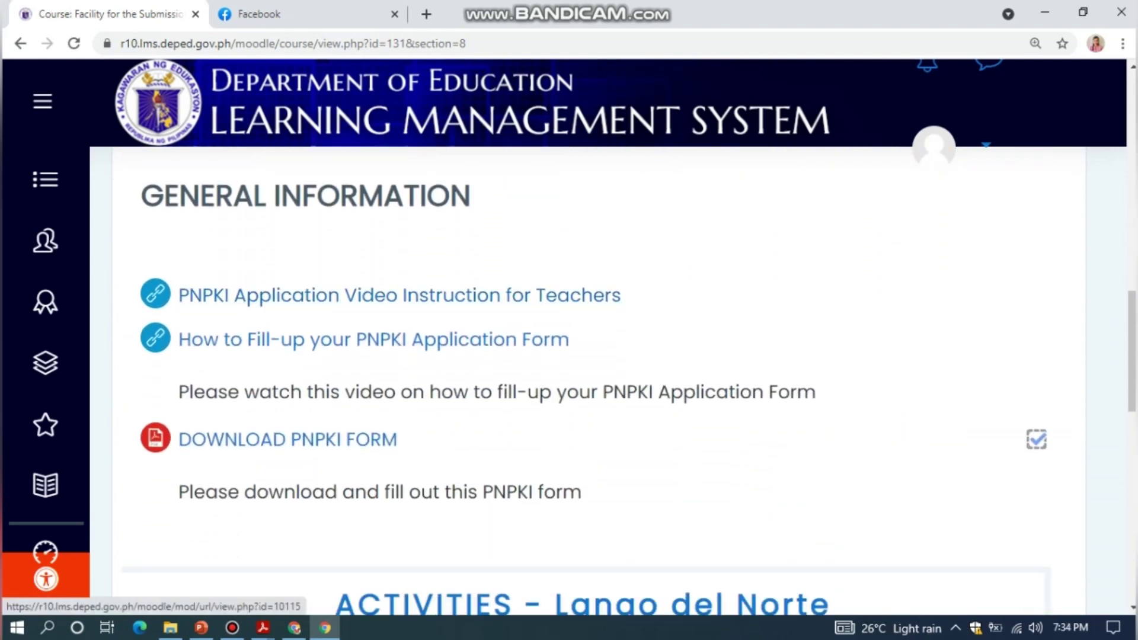
{"action": "scroll", "coordinate": [309, 392], "scroll_direction": "down", "scroll_amount": 2}
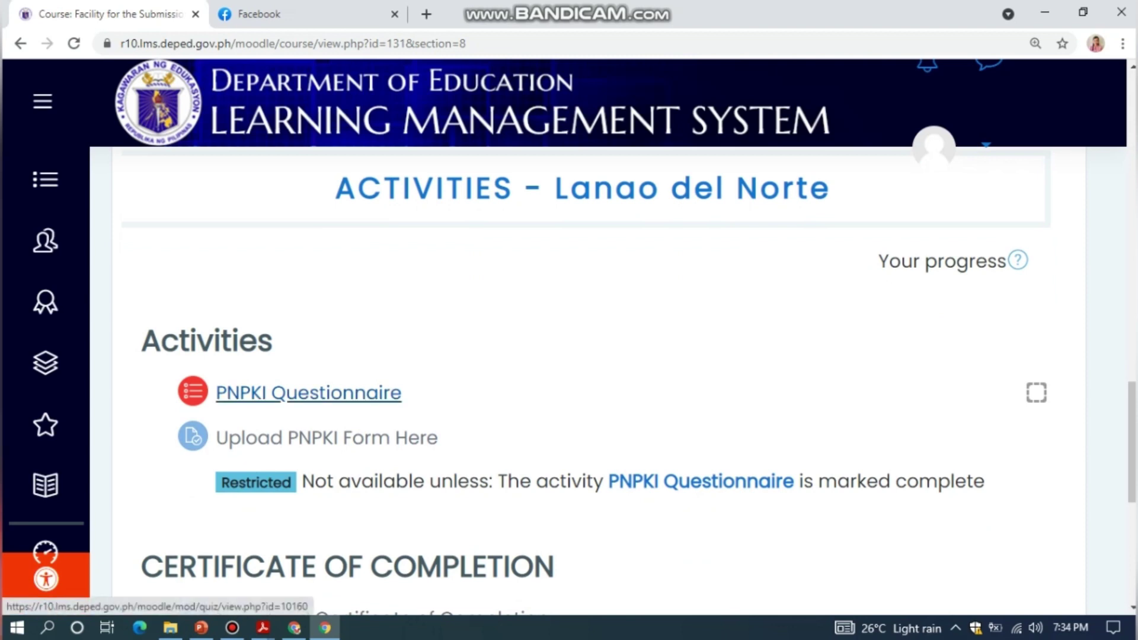
{"action": "left_click_drag", "start_coordinate": [162, 359], "coordinate": [423, 417]}
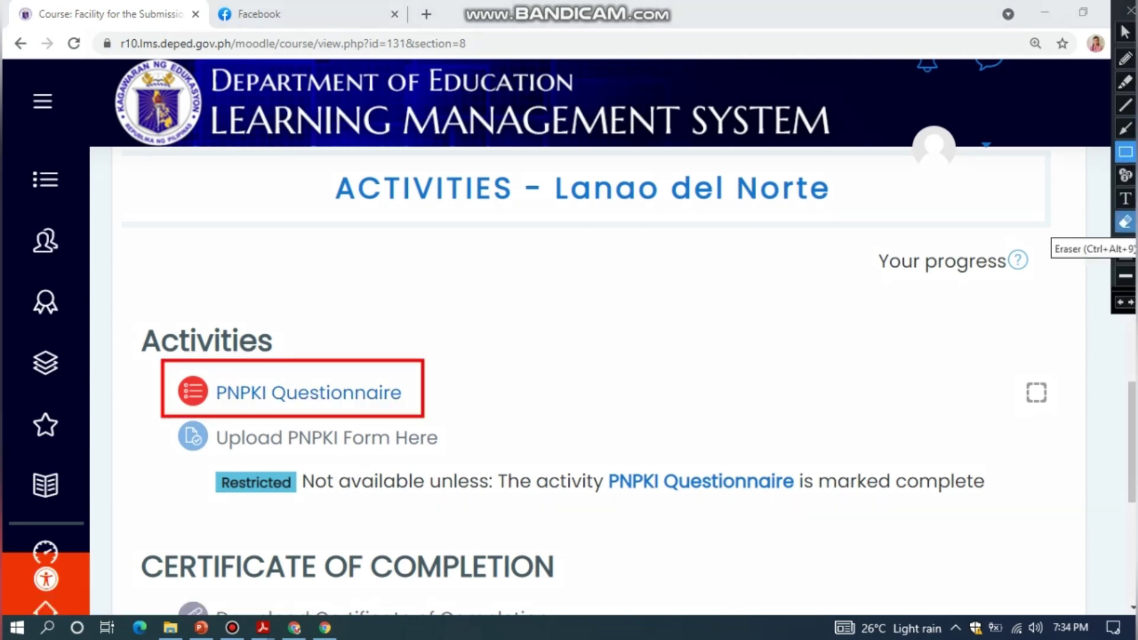
{"action": "left_click", "coordinate": [1124, 31]}
{"action": "left_click", "coordinate": [308, 392]}
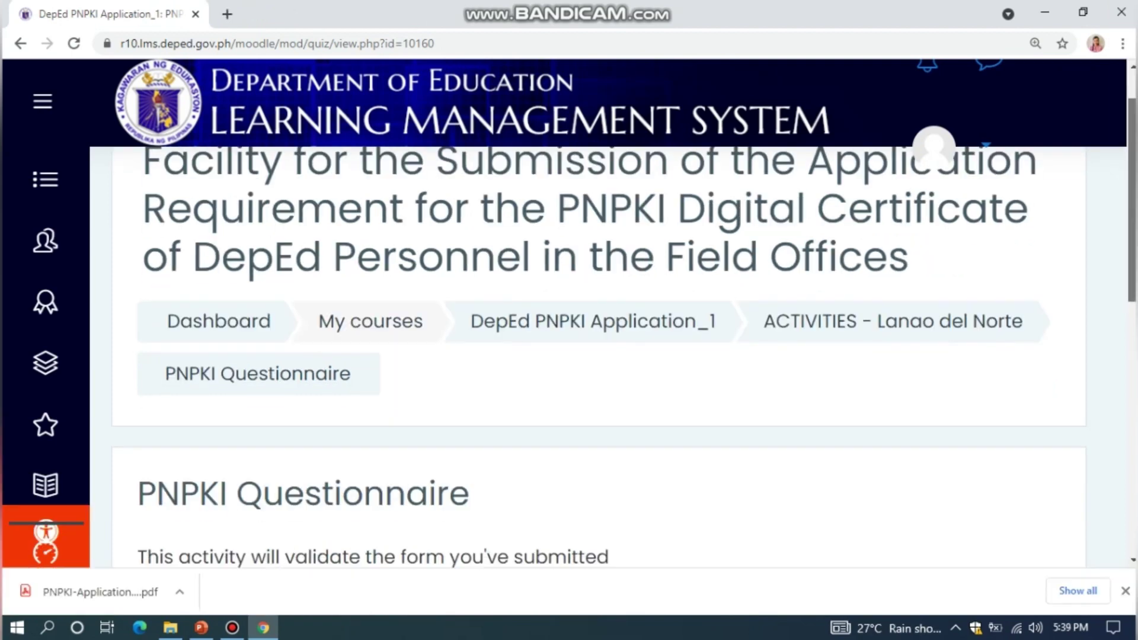
Start a new attempt of the PNPKI Questionnaire and go to the Last Name answer
{"action": "scroll", "coordinate": [598, 356], "scroll_direction": "down", "scroll_amount": 3}
{"action": "scroll", "coordinate": [598, 356], "scroll_direction": "down", "scroll_amount": 2}
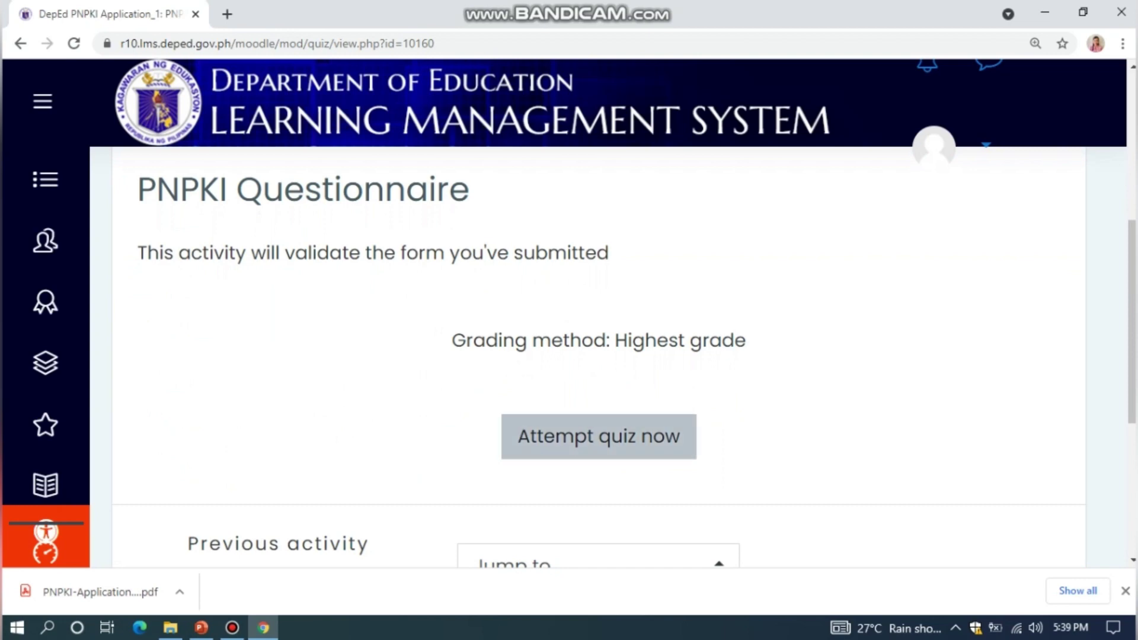
{"action": "left_click", "coordinate": [599, 437]}
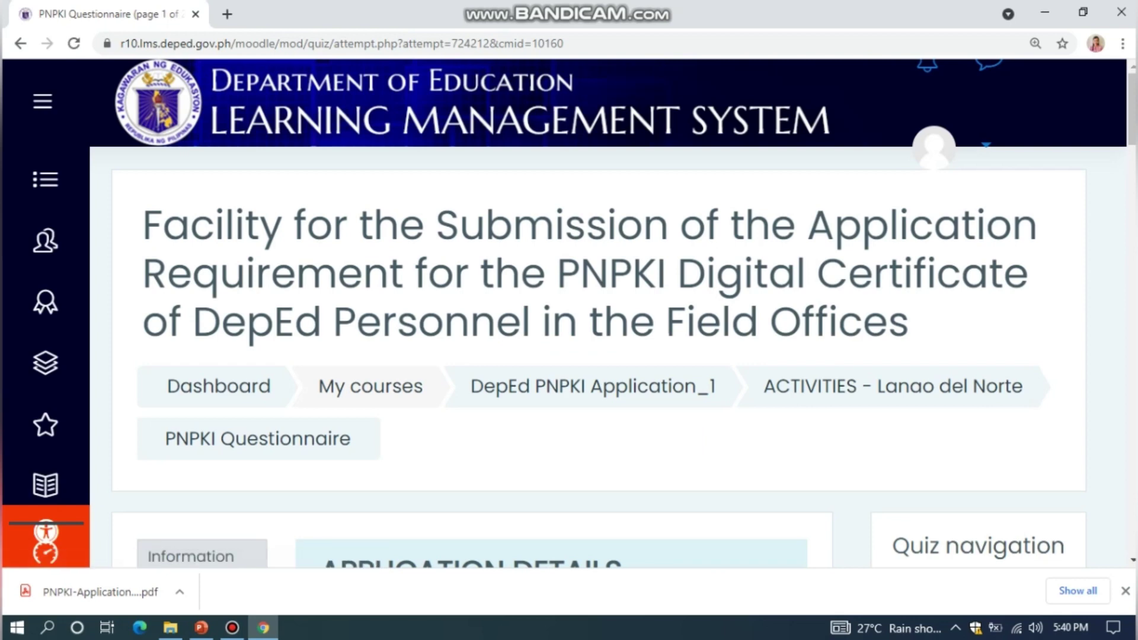
{"action": "scroll", "coordinate": [599, 356], "scroll_direction": "down", "scroll_amount": 4}
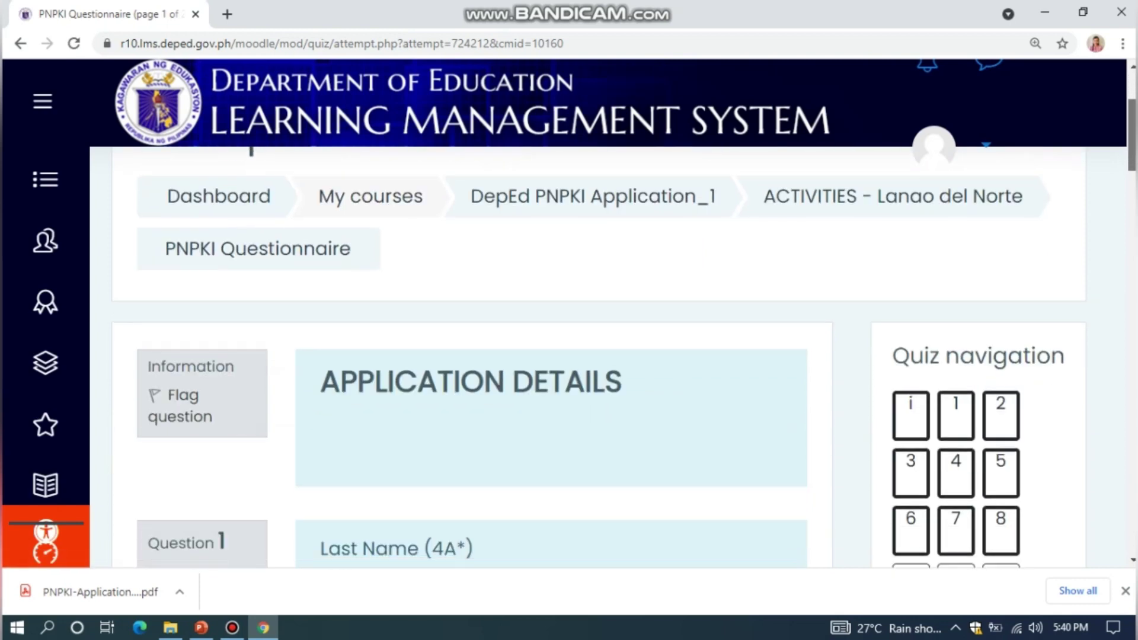
{"action": "scroll", "coordinate": [599, 356], "scroll_direction": "down", "scroll_amount": 4}
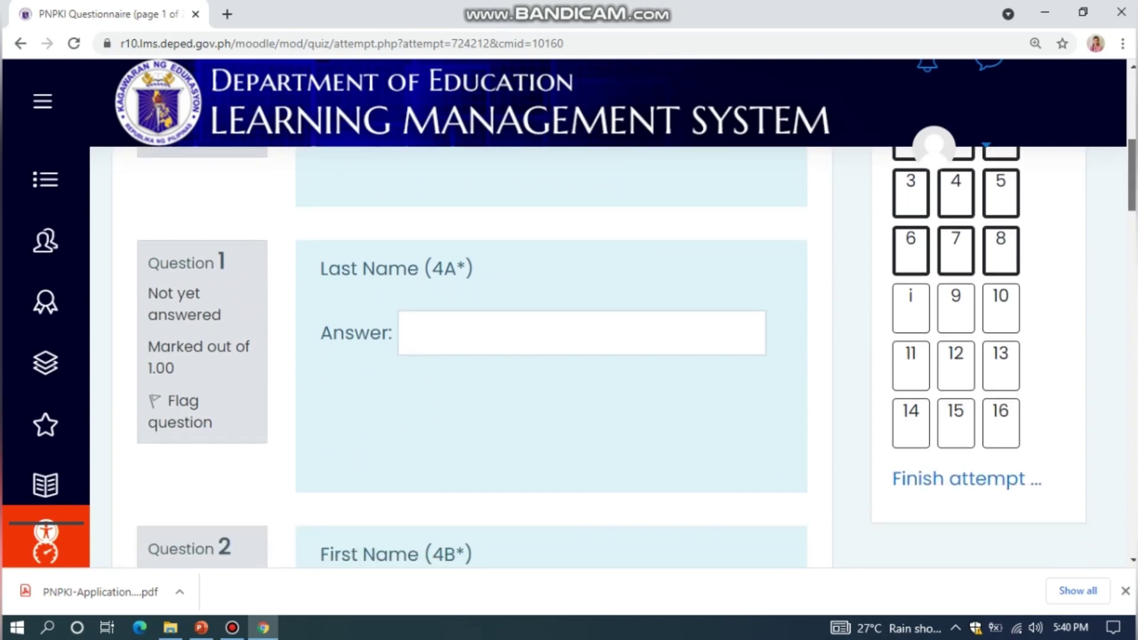
{"action": "scroll", "coordinate": [598, 355], "scroll_direction": "down", "scroll_amount": 1}
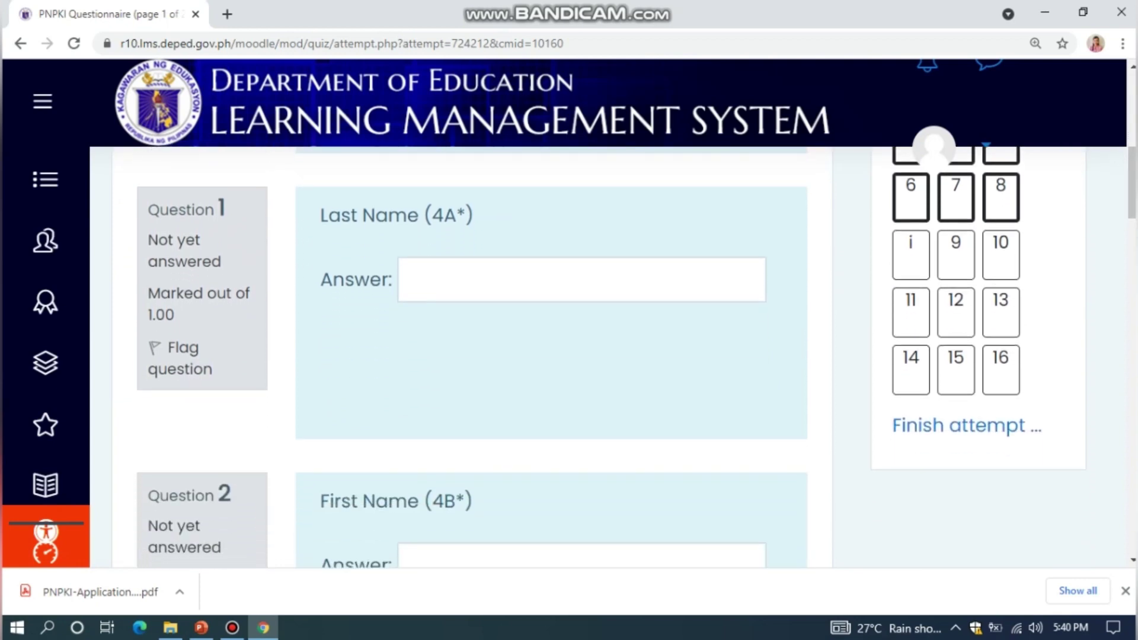
{"action": "left_click", "coordinate": [415, 280]}
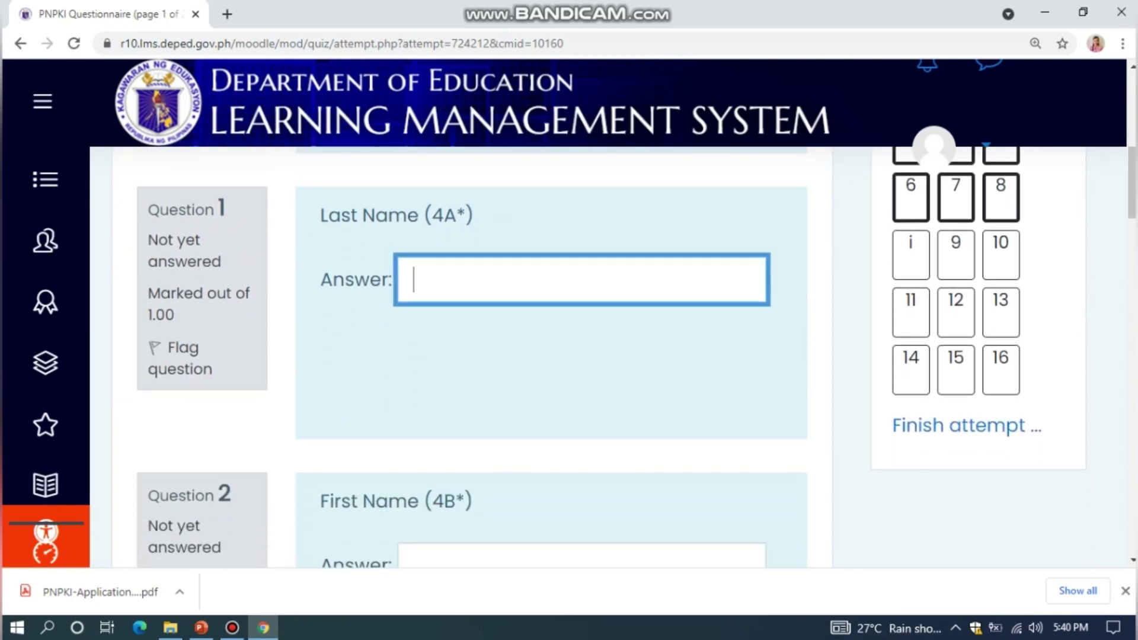
Enter the applicant's last, first and middle names in the questionnaire
{"action": "type", "text": "De"}
{"action": "key", "text": "BackSpace"}
{"action": "key", "text": "BackSpace"}
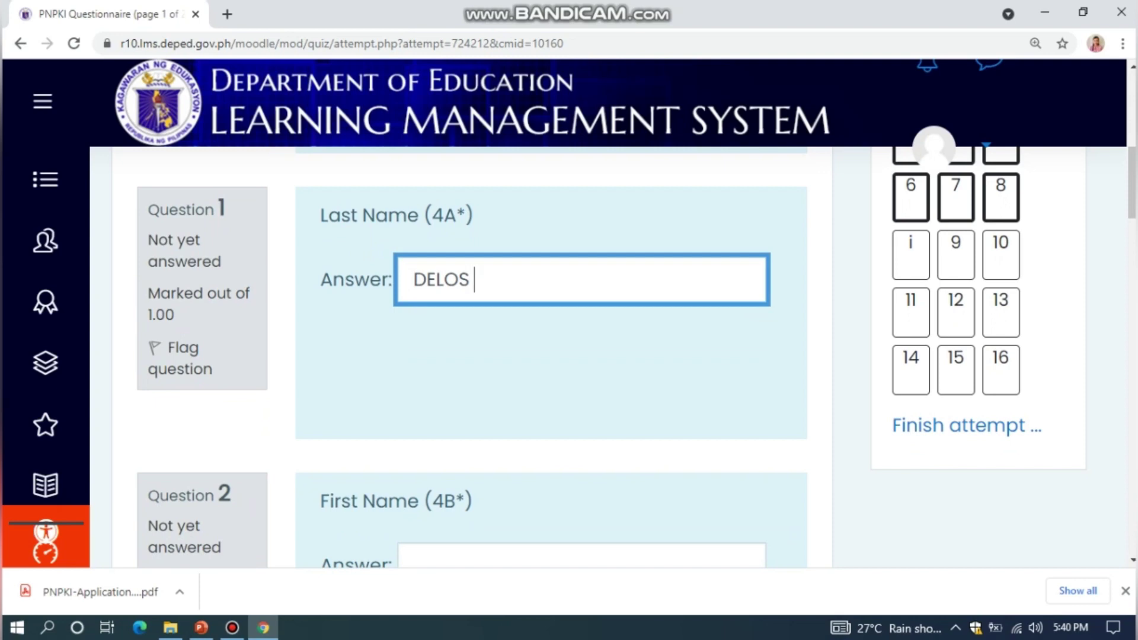
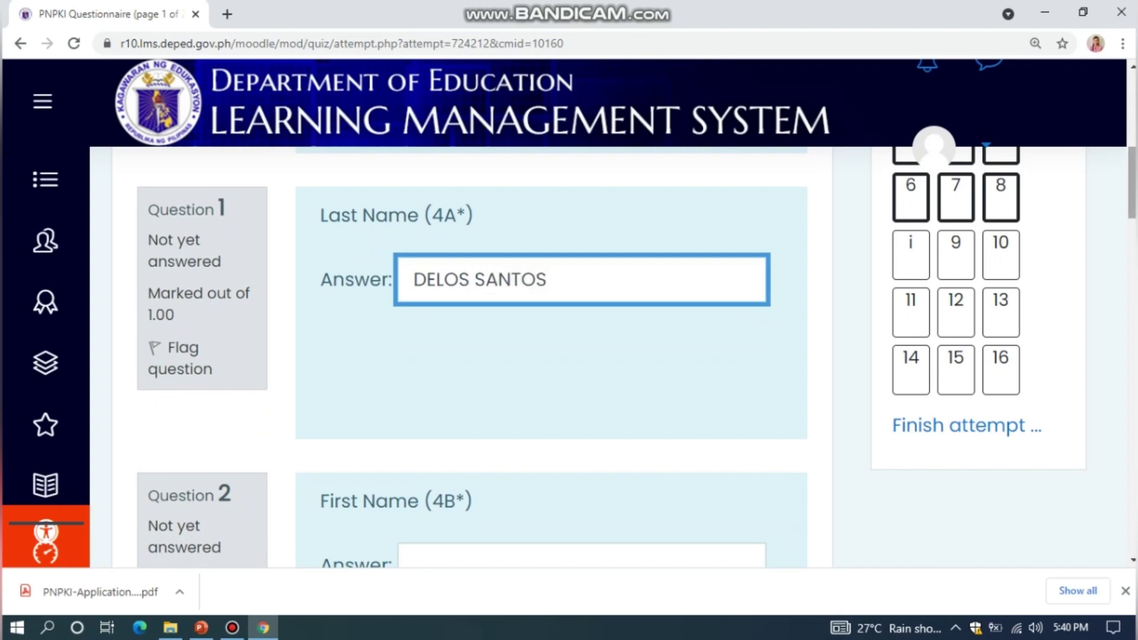
{"action": "scroll", "coordinate": [568, 356], "scroll_direction": "down", "scroll_amount": 5}
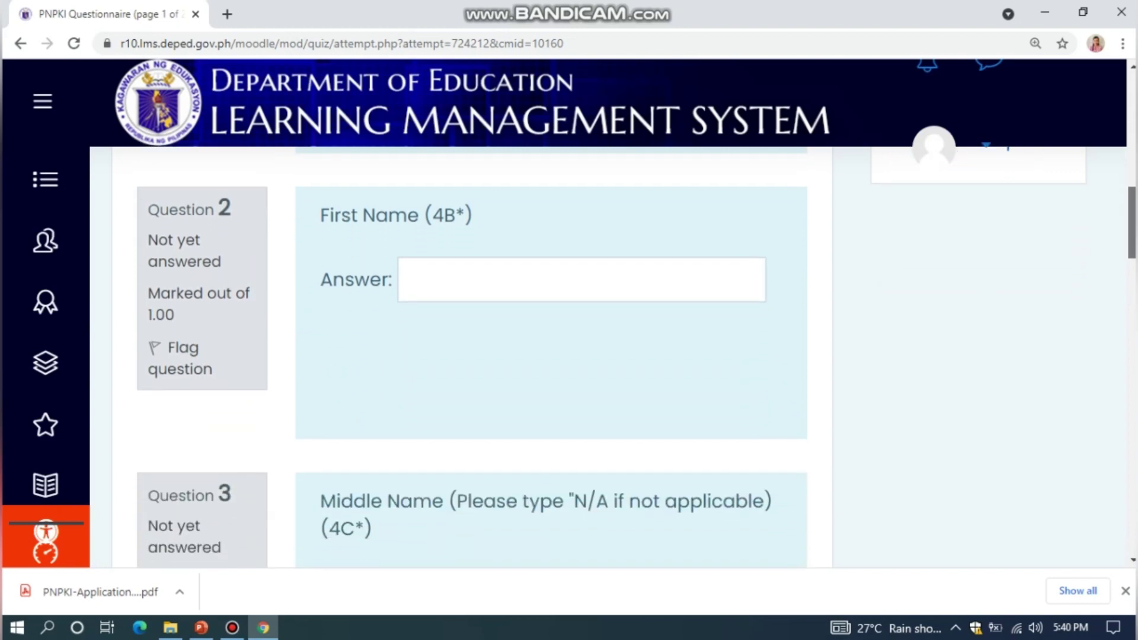
{"action": "left_click", "coordinate": [580, 279]}
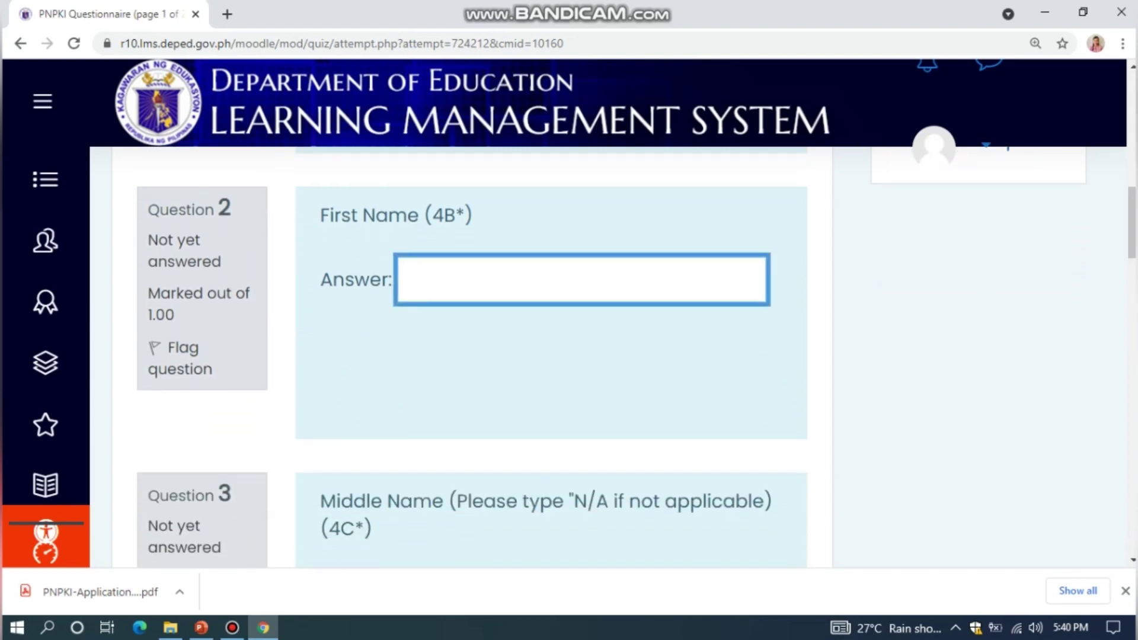
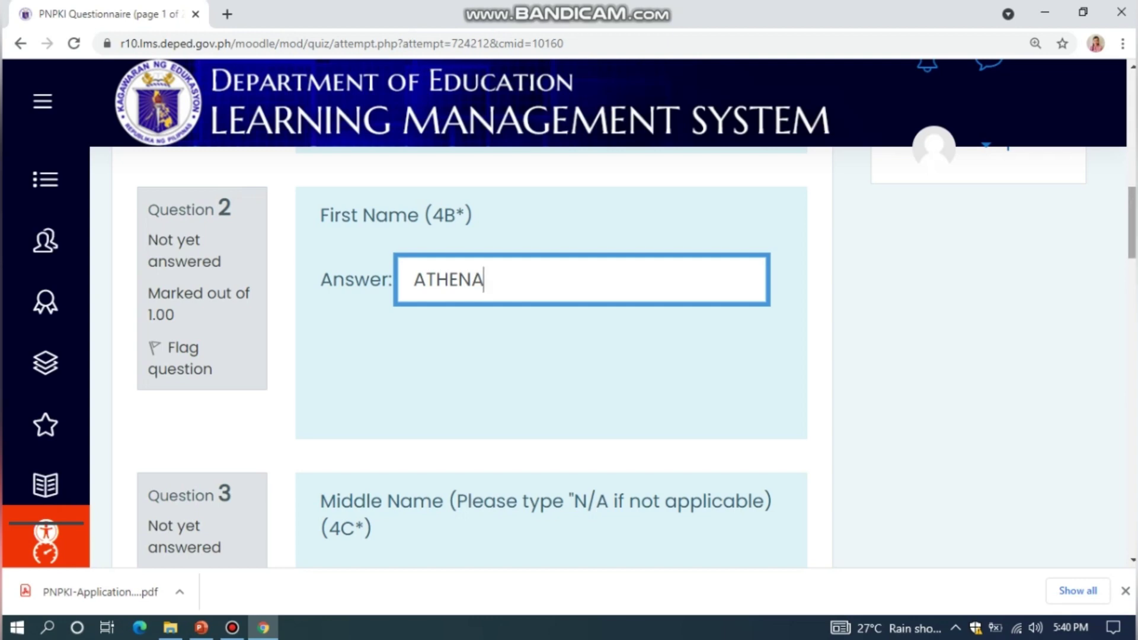
{"action": "scroll", "coordinate": [551, 356], "scroll_direction": "down", "scroll_amount": 2}
{"action": "scroll", "coordinate": [551, 356], "scroll_direction": "down", "scroll_amount": 2}
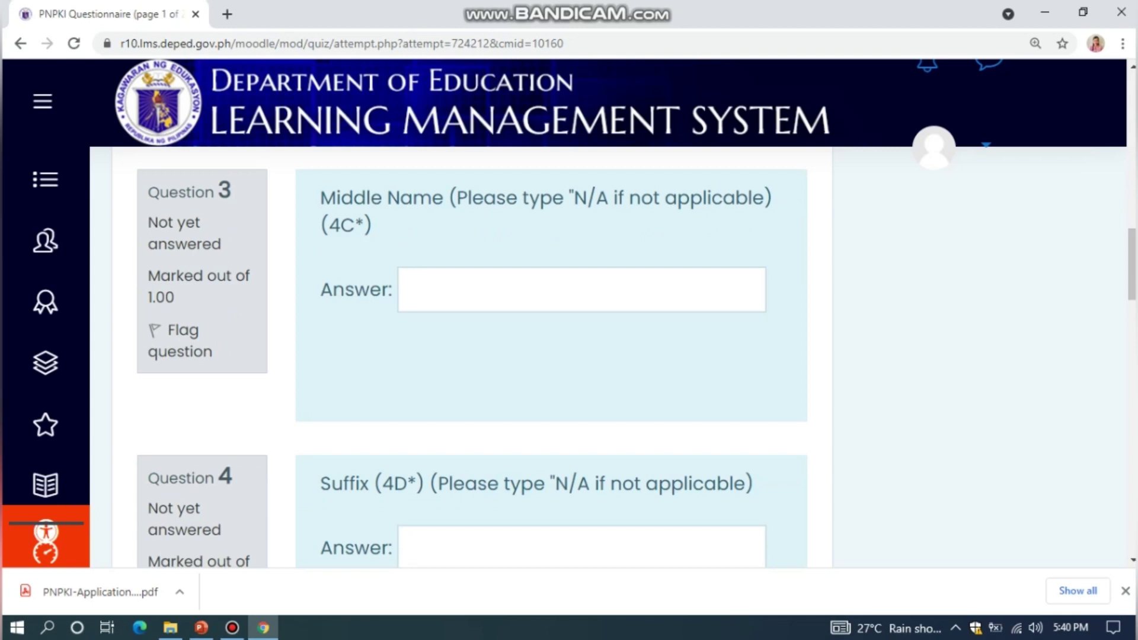
{"action": "left_click", "coordinate": [414, 290]}
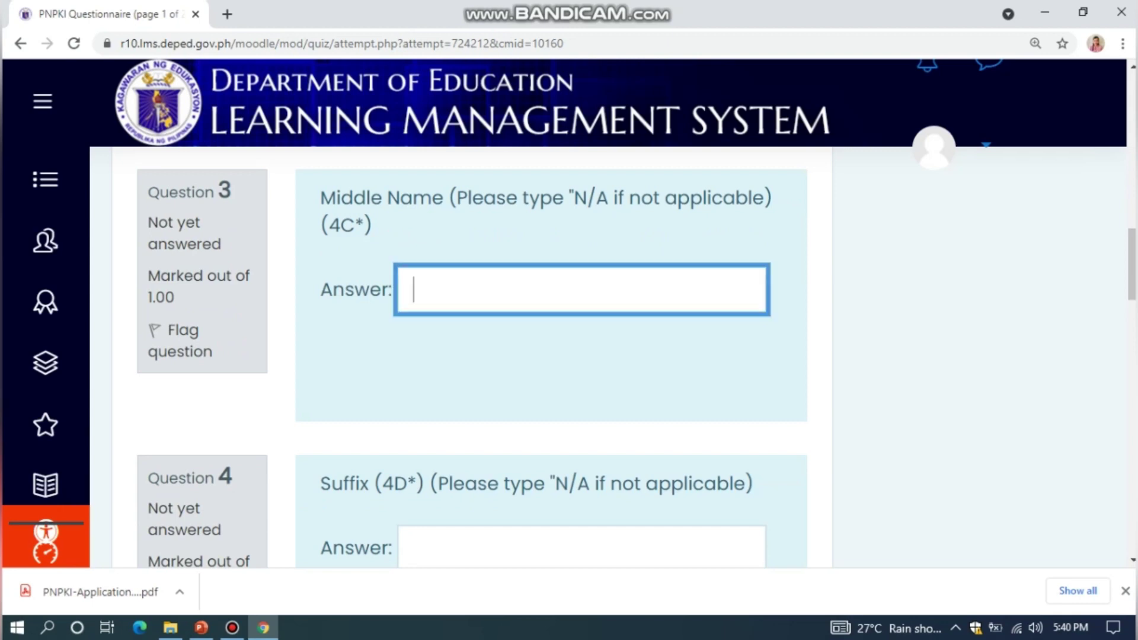
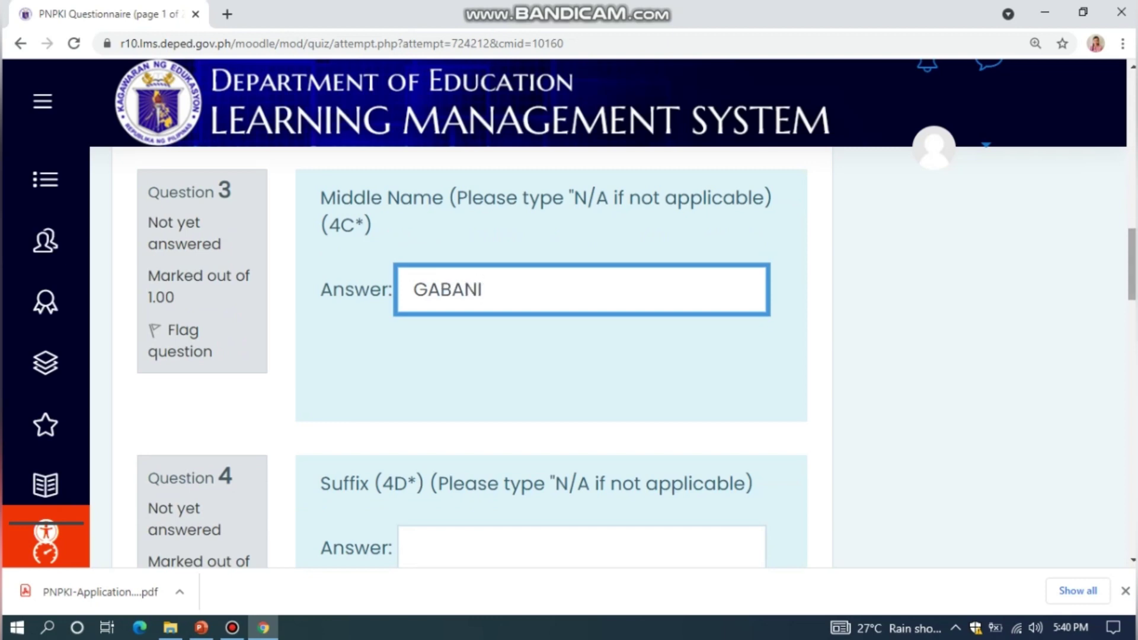
Answer Suffix as N/A, Sex as Female, and enter the applicant's TIN
{"action": "scroll", "coordinate": [637, 359], "scroll_direction": "down", "scroll_amount": 3}
{"action": "scroll", "coordinate": [637, 360], "scroll_direction": "down", "scroll_amount": 1}
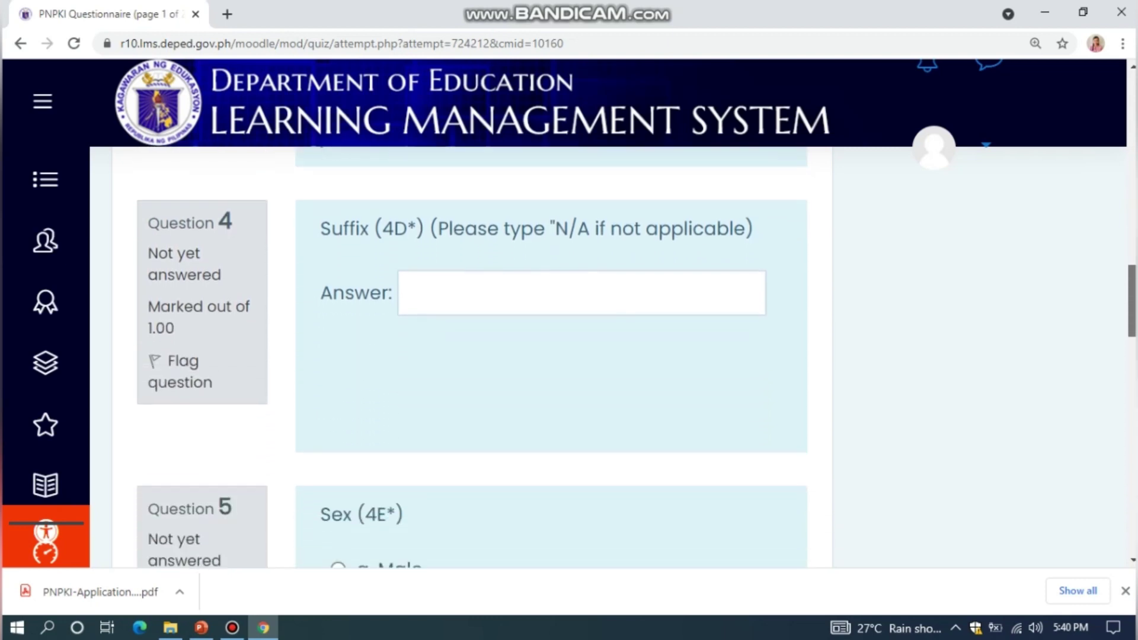
{"action": "left_click", "coordinate": [414, 346]}
{"action": "type", "text": "N/A"}
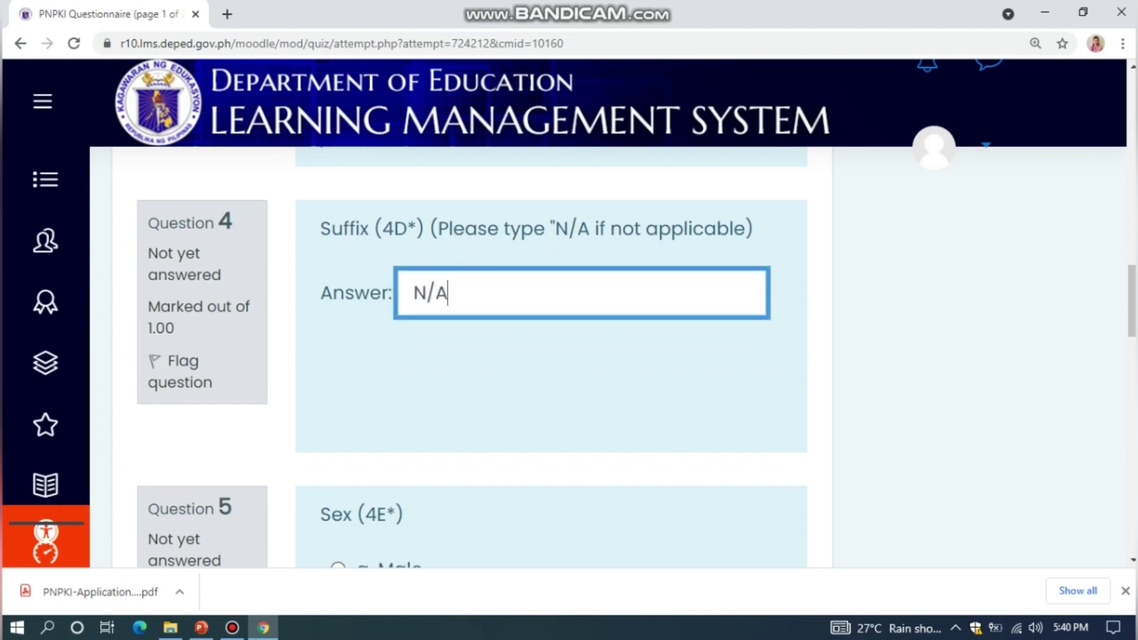
{"action": "scroll", "coordinate": [638, 360], "scroll_direction": "down", "scroll_amount": 4}
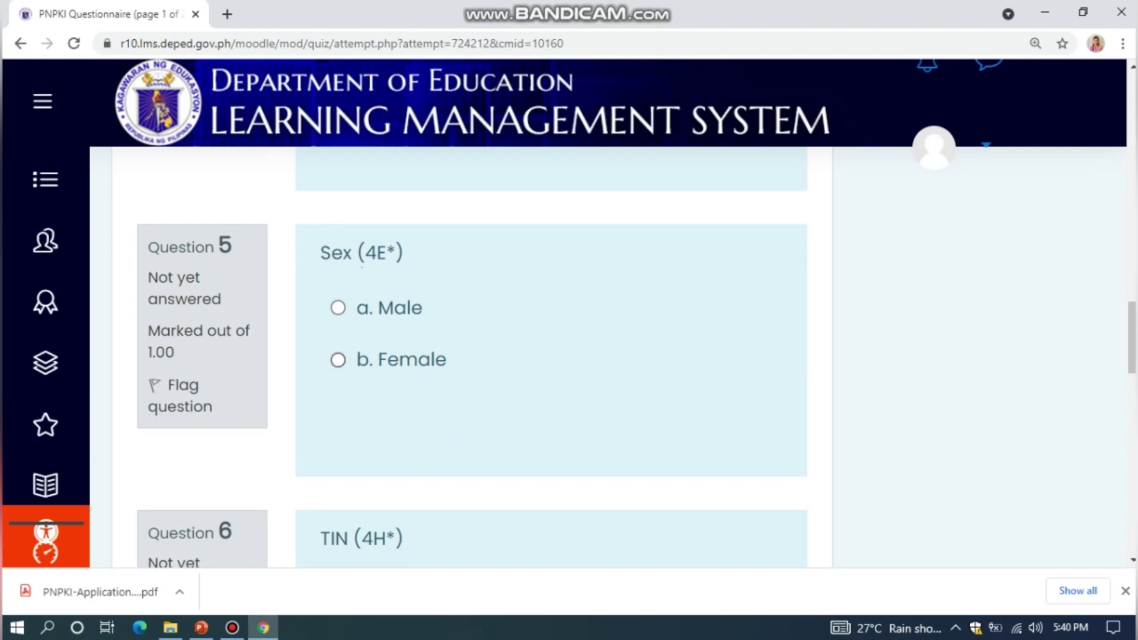
{"action": "left_click", "coordinate": [338, 360]}
{"action": "scroll", "coordinate": [551, 356], "scroll_direction": "down", "scroll_amount": 5}
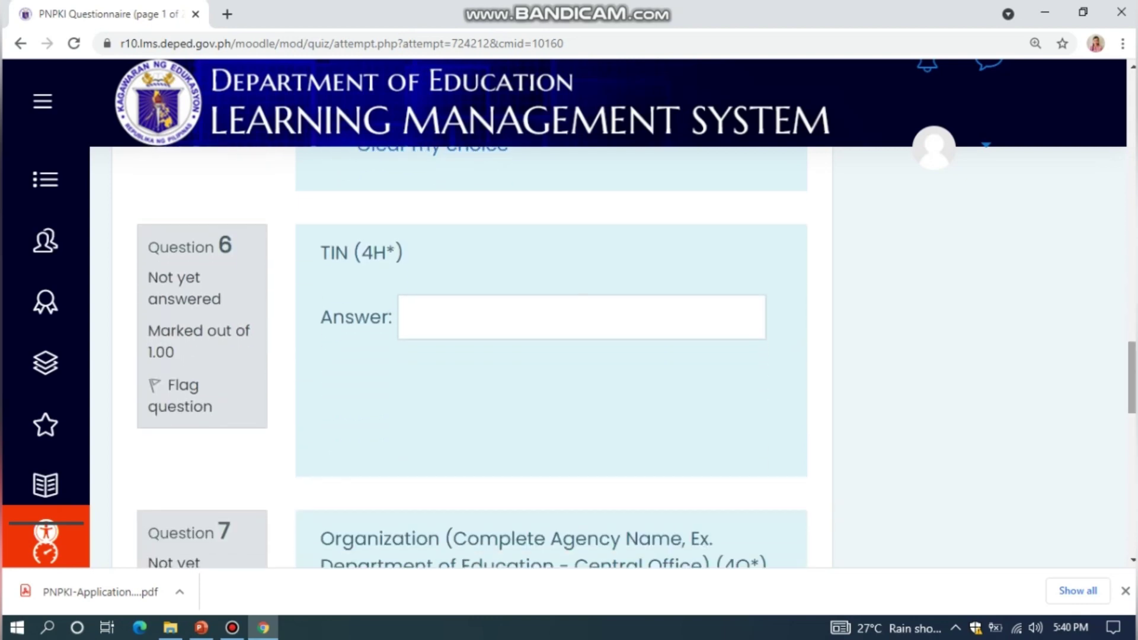
{"action": "left_click", "coordinate": [581, 317]}
{"action": "type", "text": "222"}
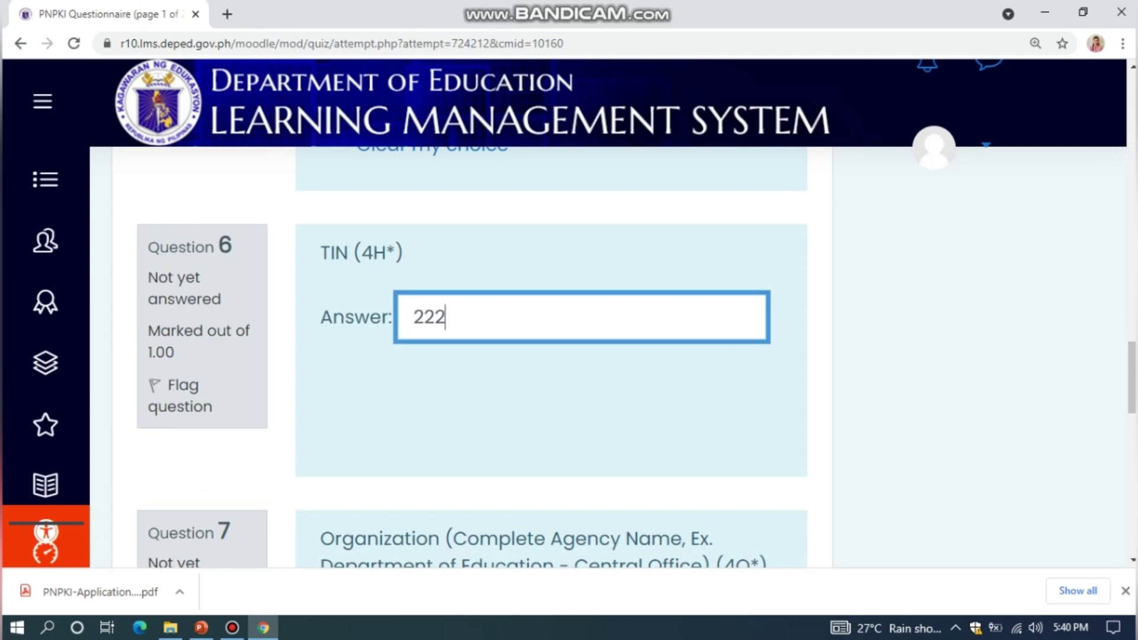
{"action": "type", "text": "-222-222"}
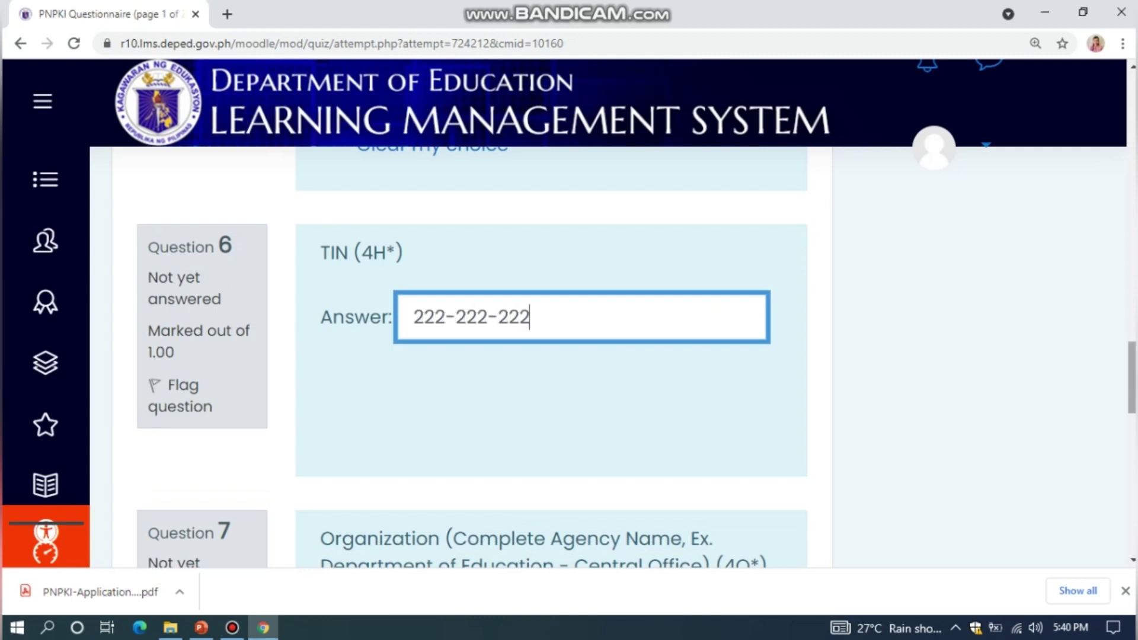
{"action": "scroll", "coordinate": [551, 356], "scroll_direction": "down", "scroll_amount": 5}
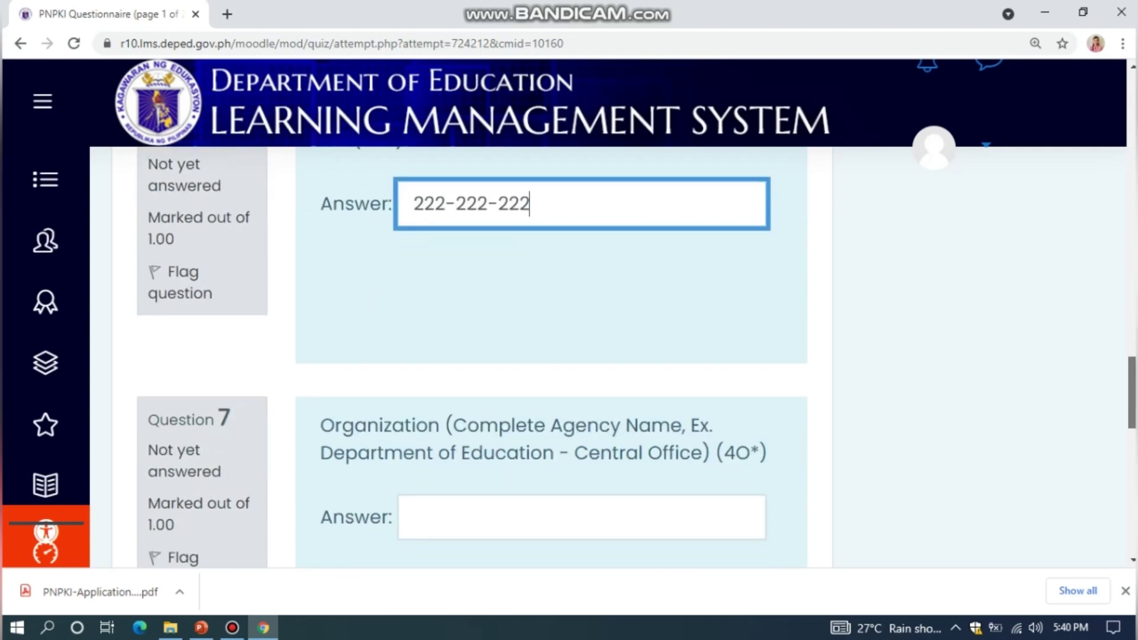
Enter DEPARTMENT OF EDUCATION-LANAO DEL NORTE and BACOLOD CENTRAL INTEGRATED SCHOOL, then go to page 2
{"action": "left_click", "coordinate": [580, 316]}
{"action": "type", "text": "DEPART"}
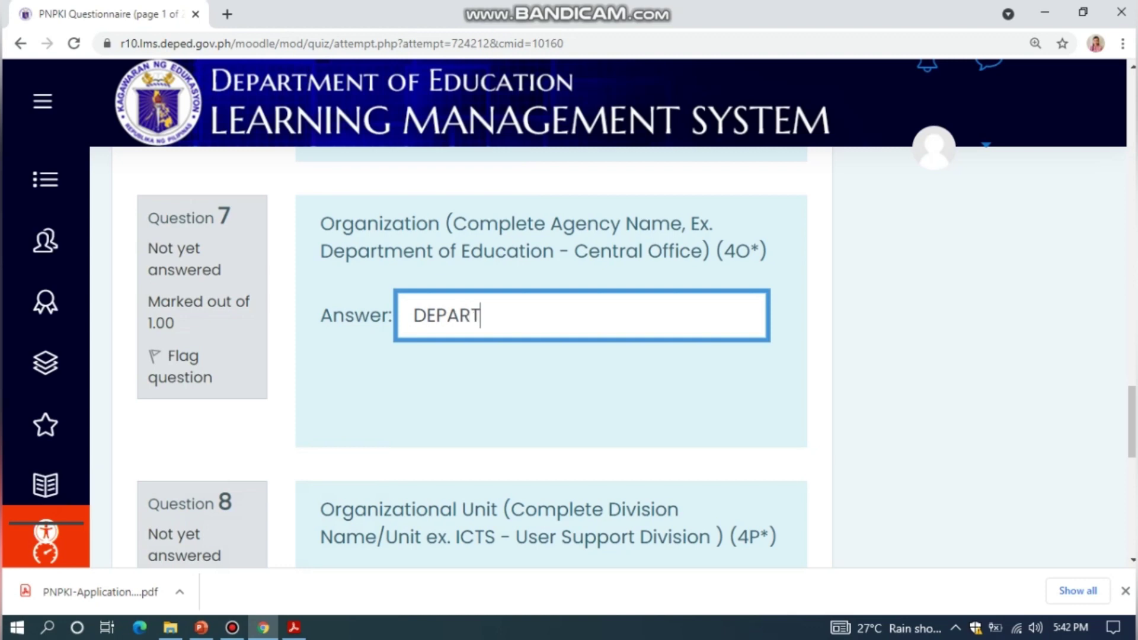
{"action": "type", "text": "MENT OF EDU"}
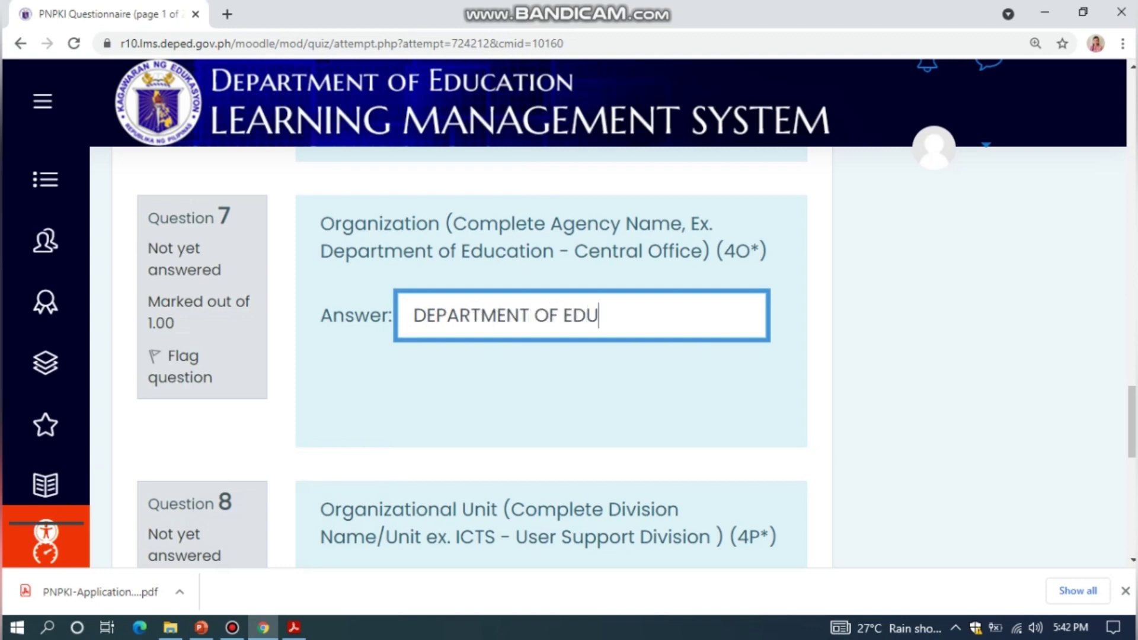
{"action": "type", "text": "CATION-LANAO DEL NORTE"}
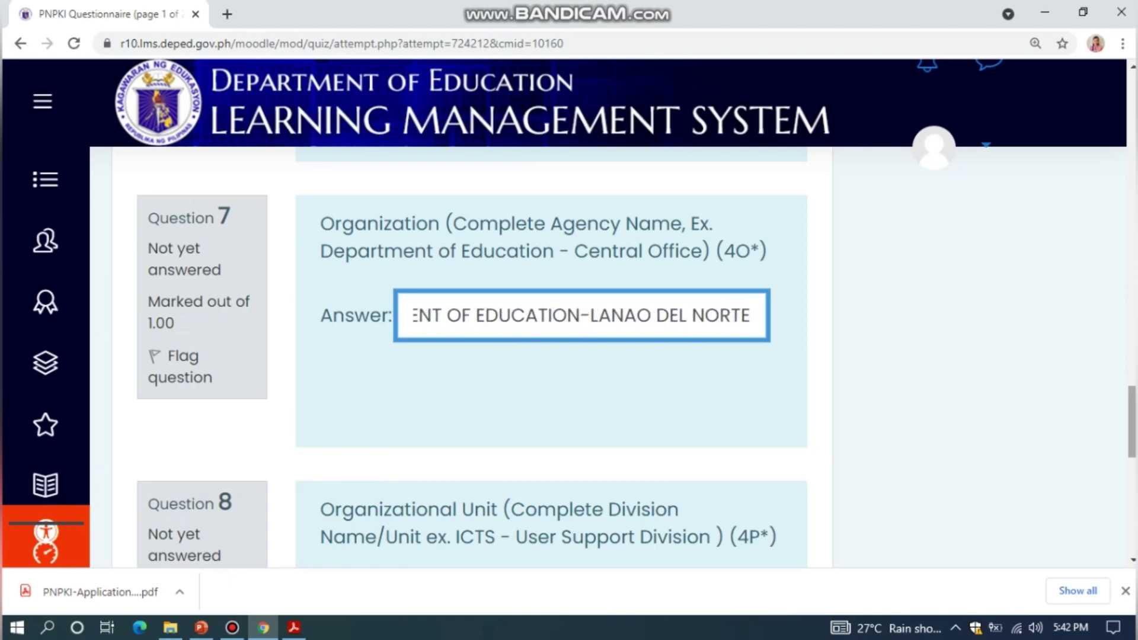
{"action": "scroll", "coordinate": [472, 358], "scroll_direction": "down", "scroll_amount": 3}
{"action": "left_click", "coordinate": [415, 362]}
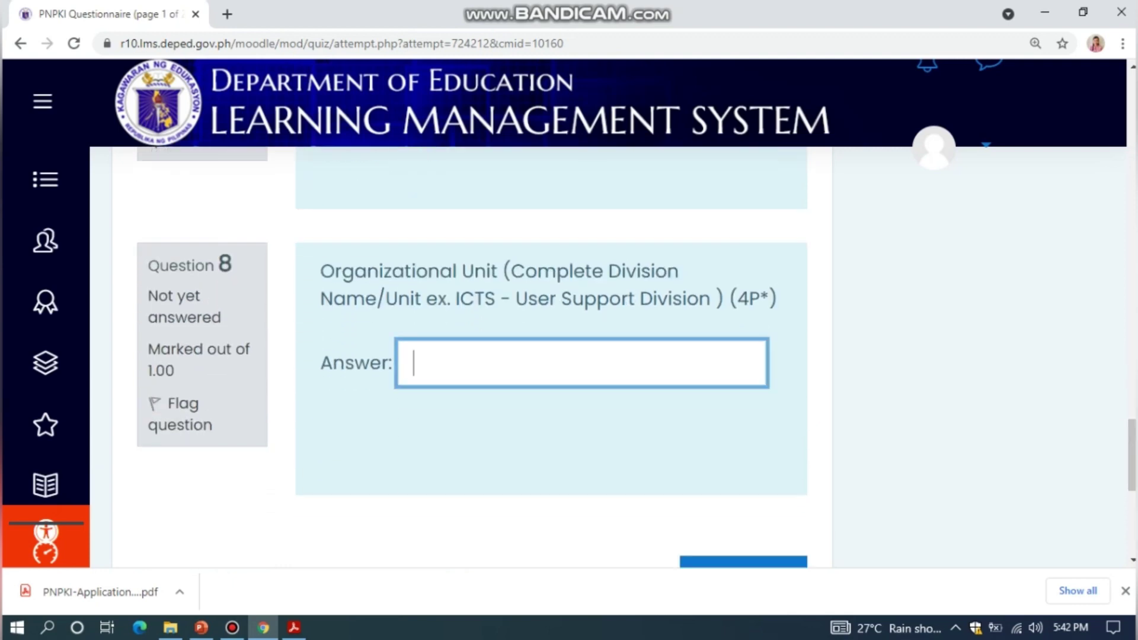
{"action": "type", "text": "BACOLOD"}
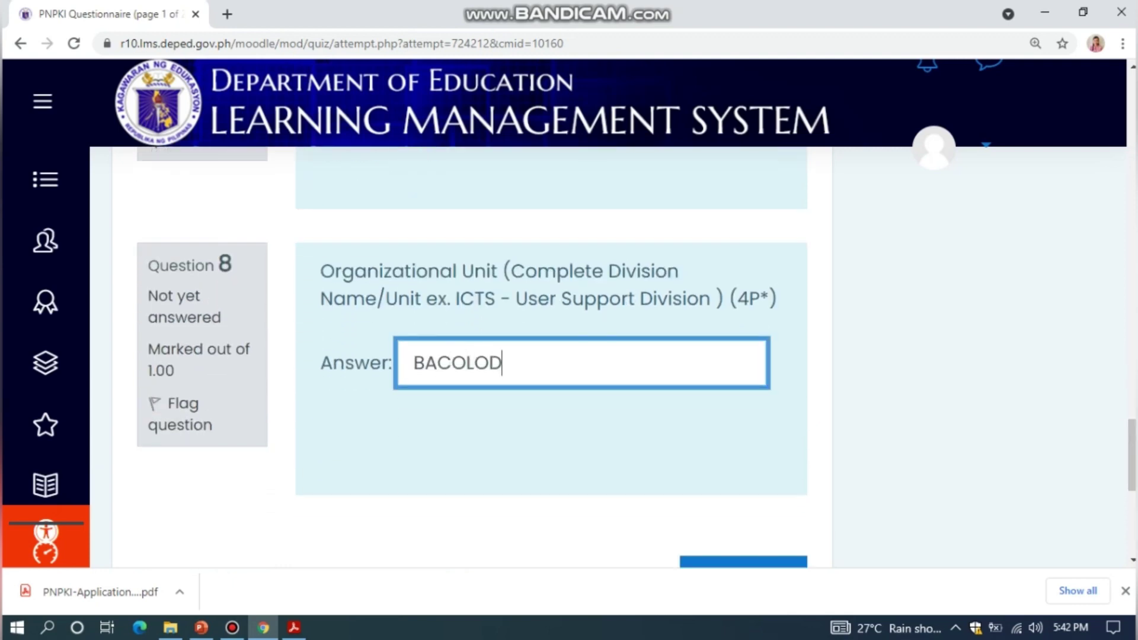
{"action": "type", "text": " CENTRAL INTE"}
{"action": "type", "text": "TED SCHOOL"}
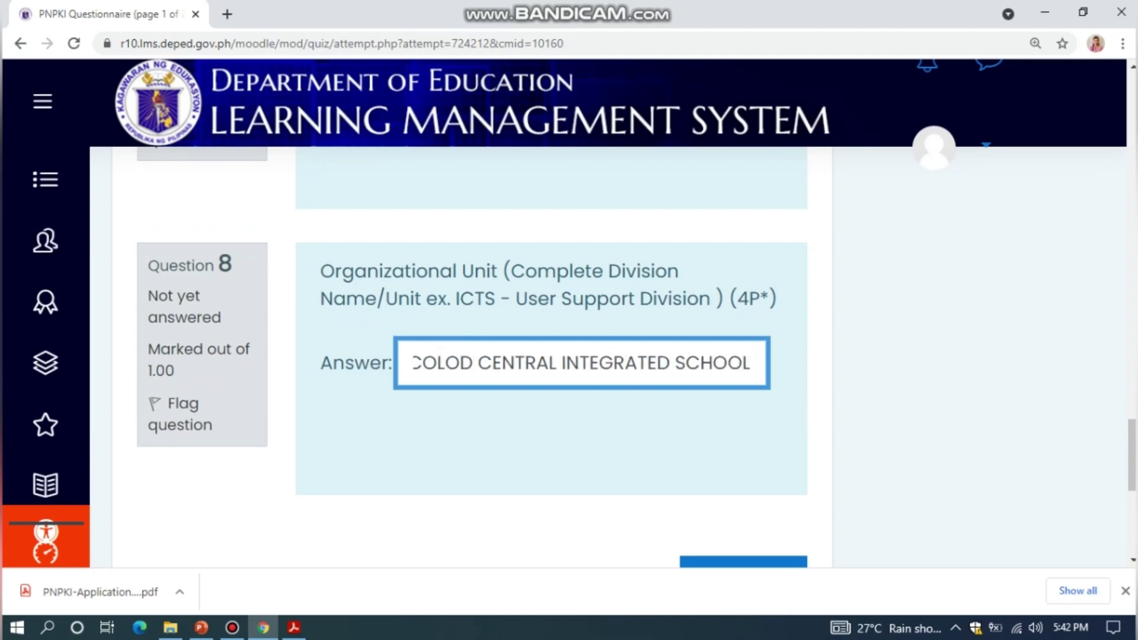
{"action": "scroll", "coordinate": [570, 356], "scroll_direction": "down", "scroll_amount": 2}
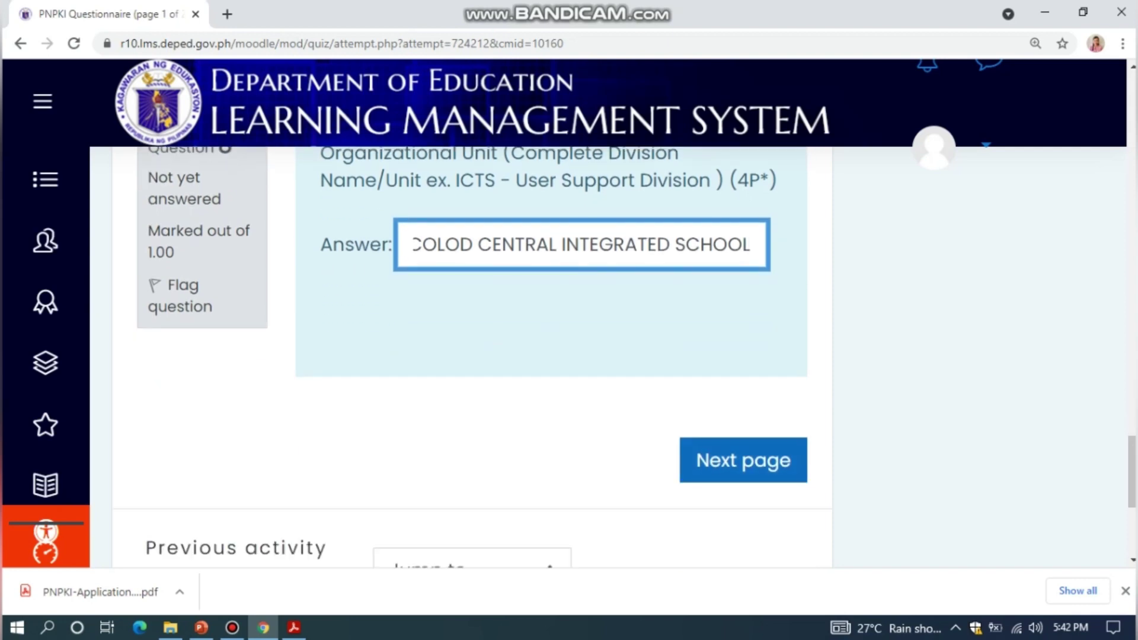
{"action": "key", "text": "Return"}
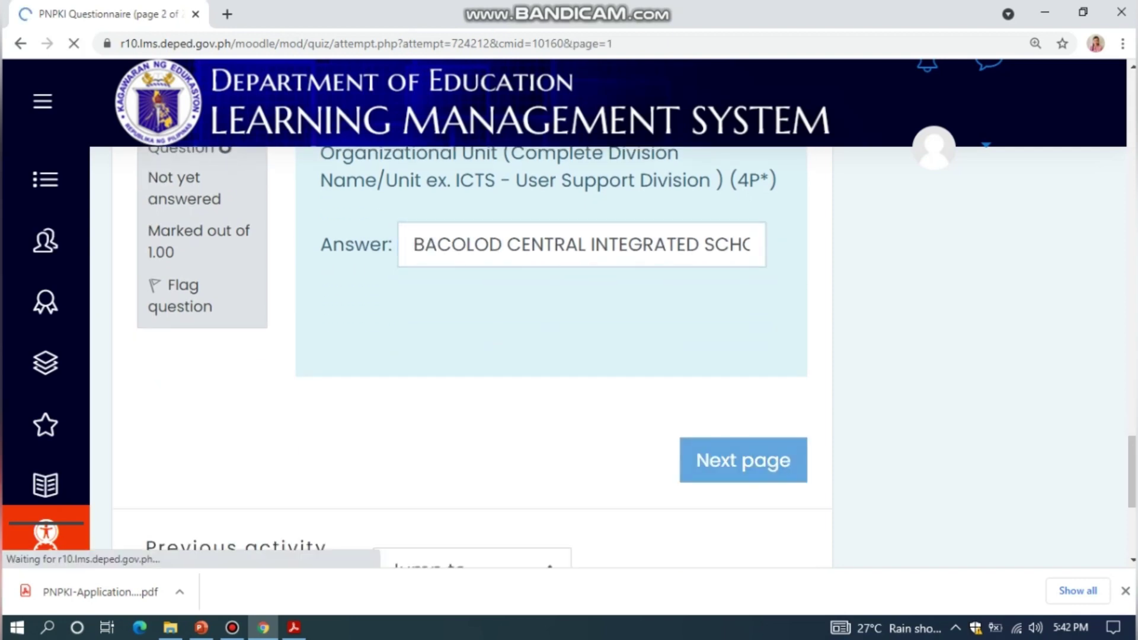
Answer Unit/Room/House No. as N/A and enter the applicant's street, barangay and municipality
{"action": "scroll", "coordinate": [569, 356], "scroll_direction": "down", "scroll_amount": 7}
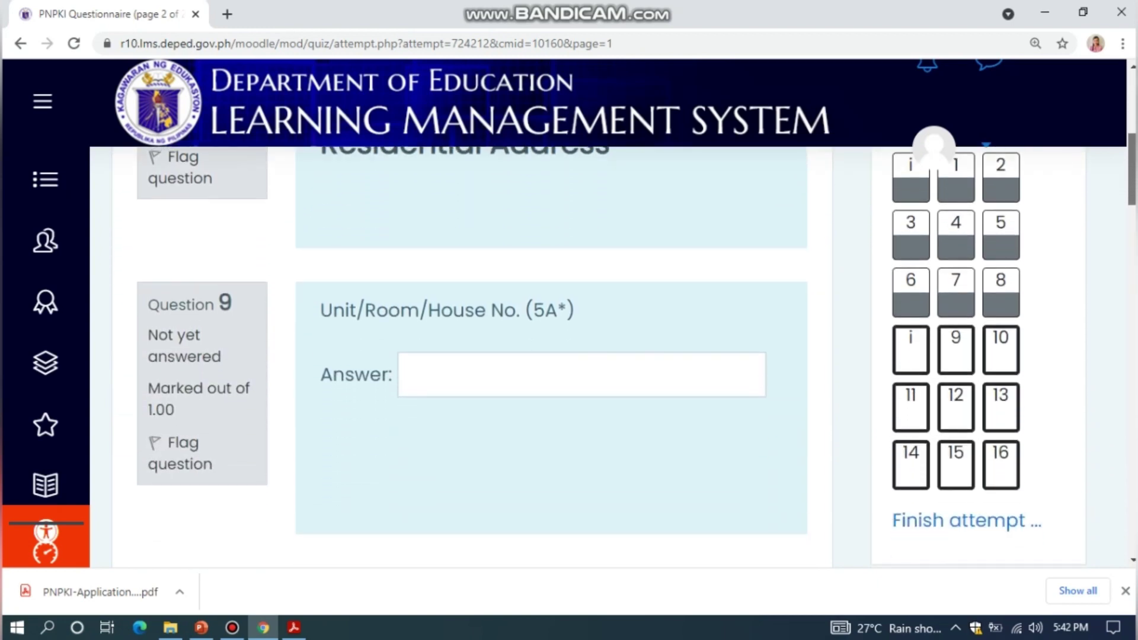
{"action": "scroll", "coordinate": [569, 356], "scroll_direction": "down", "scroll_amount": 1}
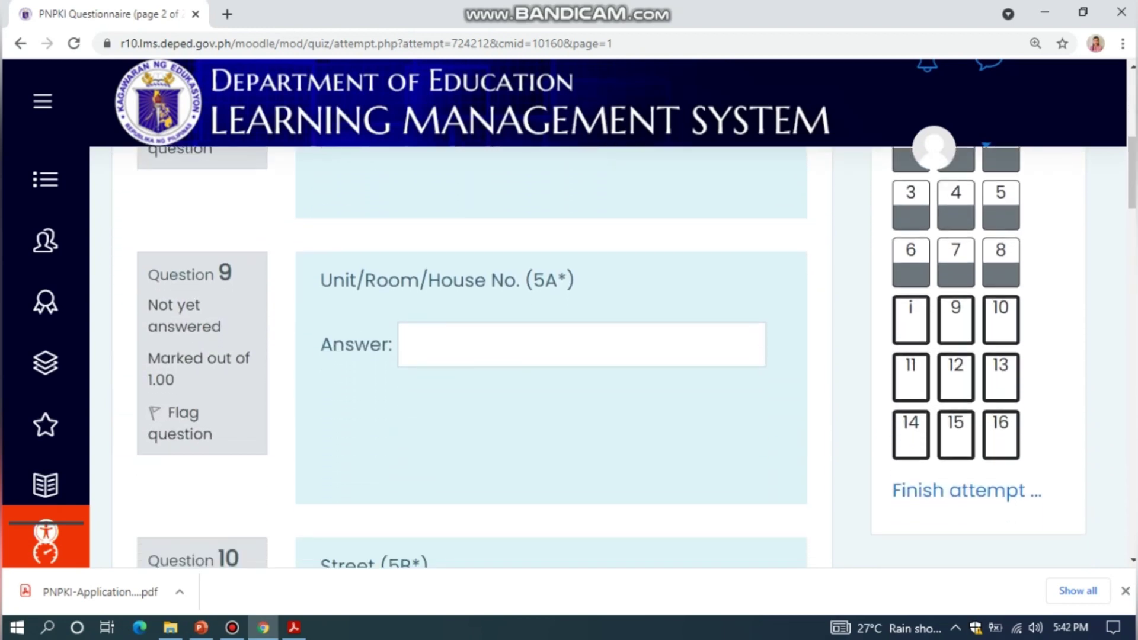
{"action": "left_click", "coordinate": [580, 345]}
{"action": "type", "text": "N"}
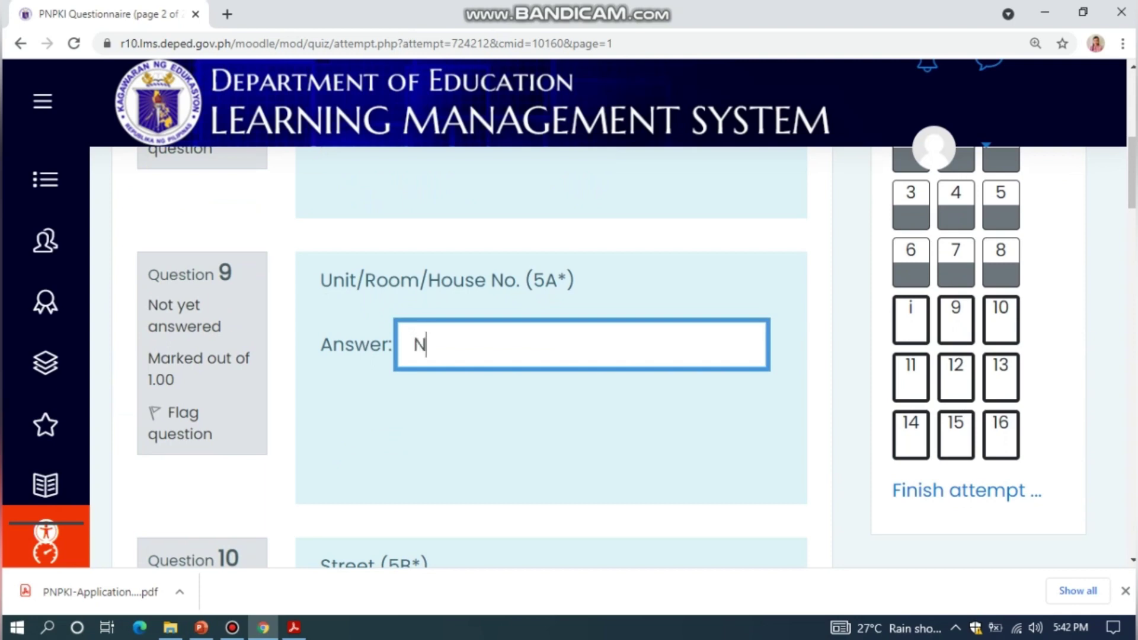
{"action": "type", "text": "/A"}
{"action": "scroll", "coordinate": [552, 356], "scroll_direction": "down", "scroll_amount": 4}
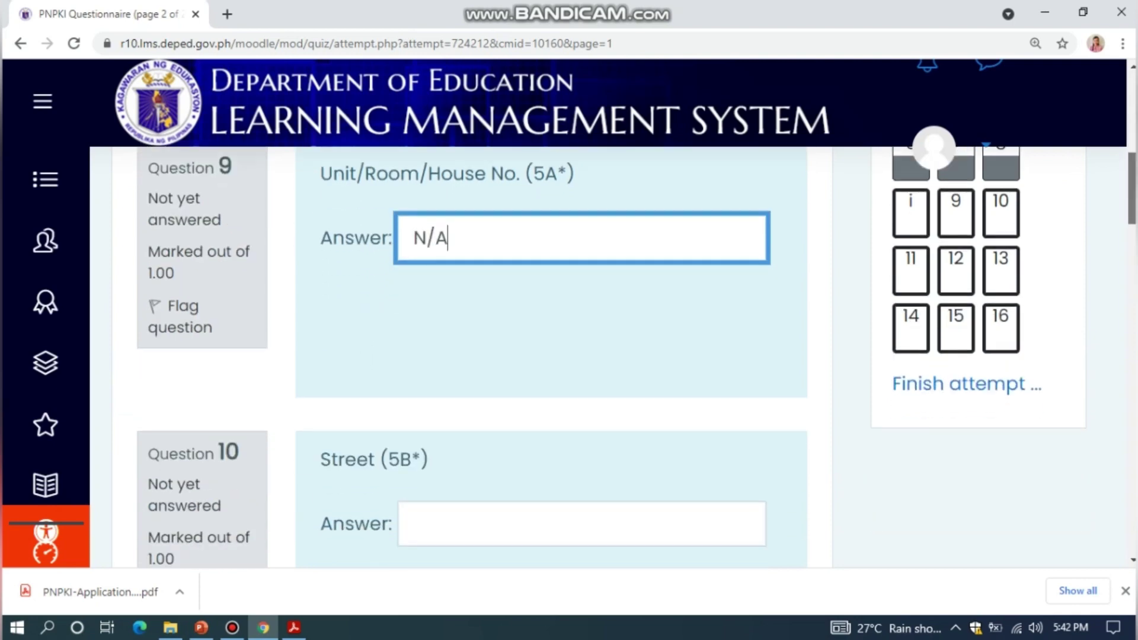
{"action": "scroll", "coordinate": [551, 356], "scroll_direction": "down", "scroll_amount": 2}
{"action": "left_click", "coordinate": [415, 274]}
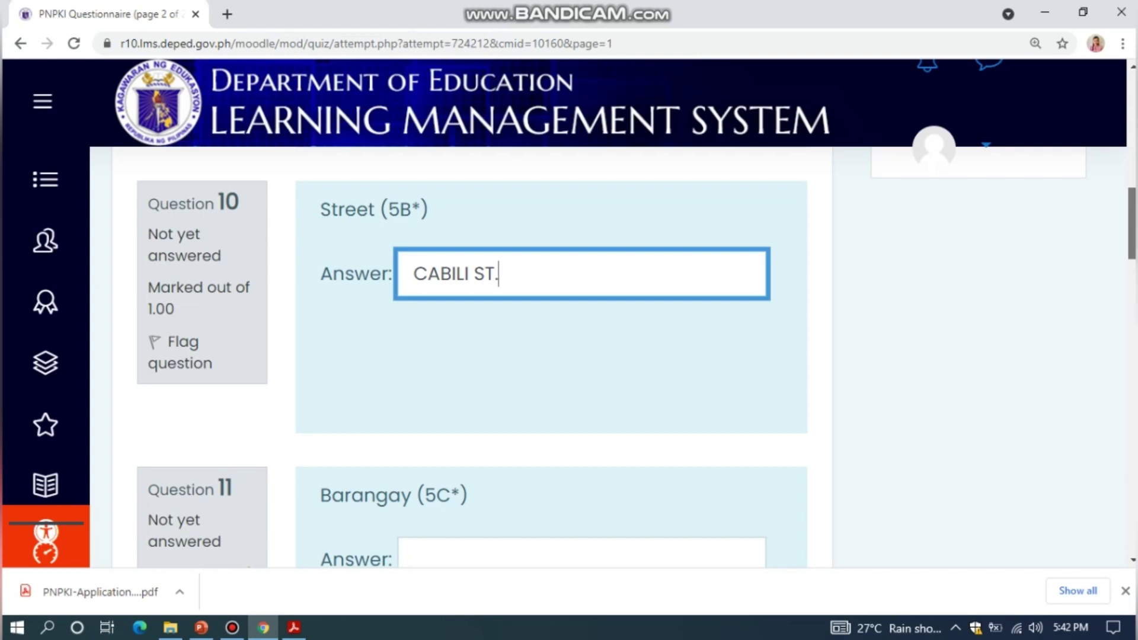
{"action": "scroll", "coordinate": [569, 355], "scroll_direction": "down", "scroll_amount": 5}
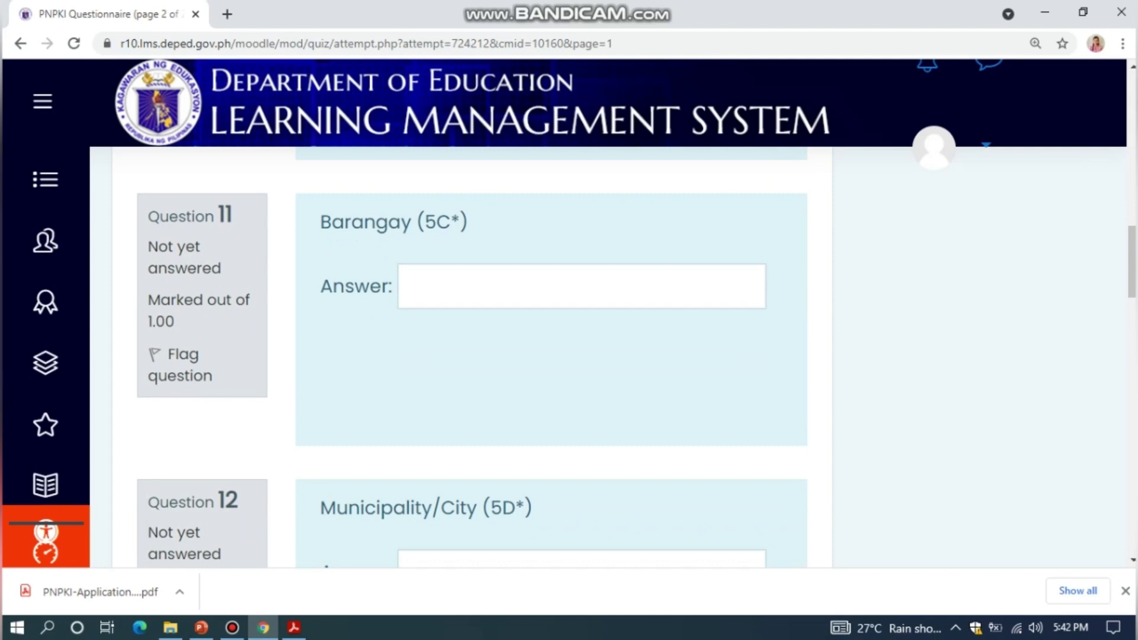
{"action": "left_click", "coordinate": [416, 287]}
{"action": "type", "text": "POBLACION"}
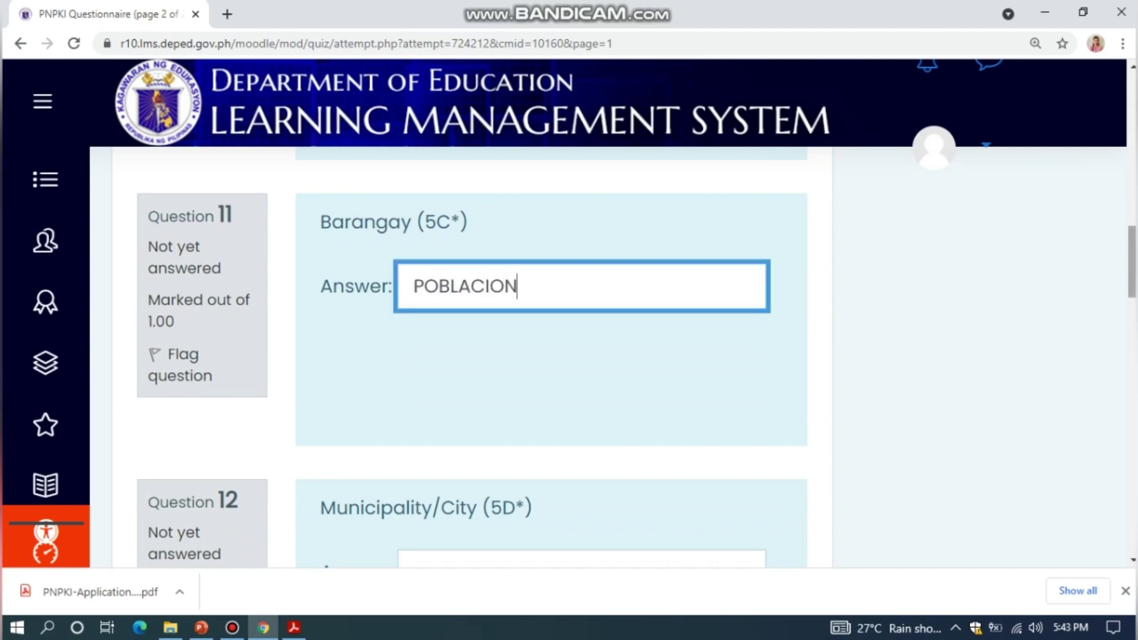
{"action": "scroll", "coordinate": [568, 355], "scroll_direction": "down", "scroll_amount": 2}
{"action": "scroll", "coordinate": [552, 355], "scroll_direction": "down", "scroll_amount": 4}
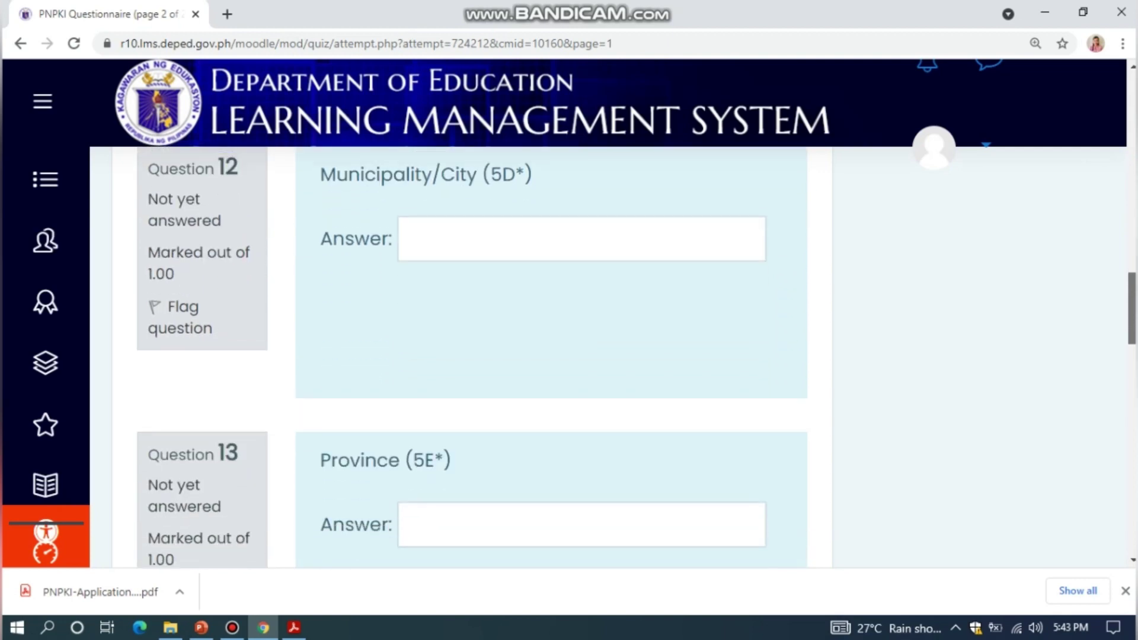
{"action": "scroll", "coordinate": [551, 355], "scroll_direction": "up", "scroll_amount": 1}
{"action": "left_click", "coordinate": [415, 280]}
{"action": "type", "text": "BACOLOD"}
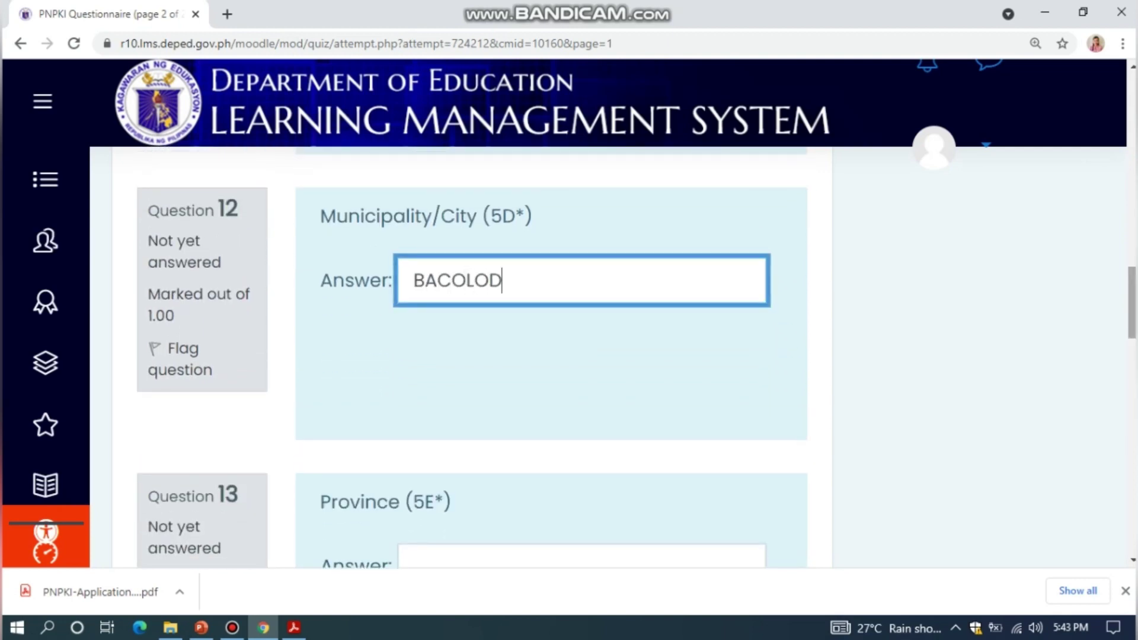
Enter the applicant's province, zip code and mobile number
{"action": "scroll", "coordinate": [551, 355], "scroll_direction": "down", "scroll_amount": 4}
{"action": "left_click", "coordinate": [415, 347]}
{"action": "type", "text": "LANAO DEL NORTE"}
{"action": "scroll", "coordinate": [552, 356], "scroll_direction": "down", "scroll_amount": 2}
{"action": "scroll", "coordinate": [552, 356], "scroll_direction": "down", "scroll_amount": 3}
{"action": "left_click", "coordinate": [580, 293]}
{"action": "type", "text": "9206"}
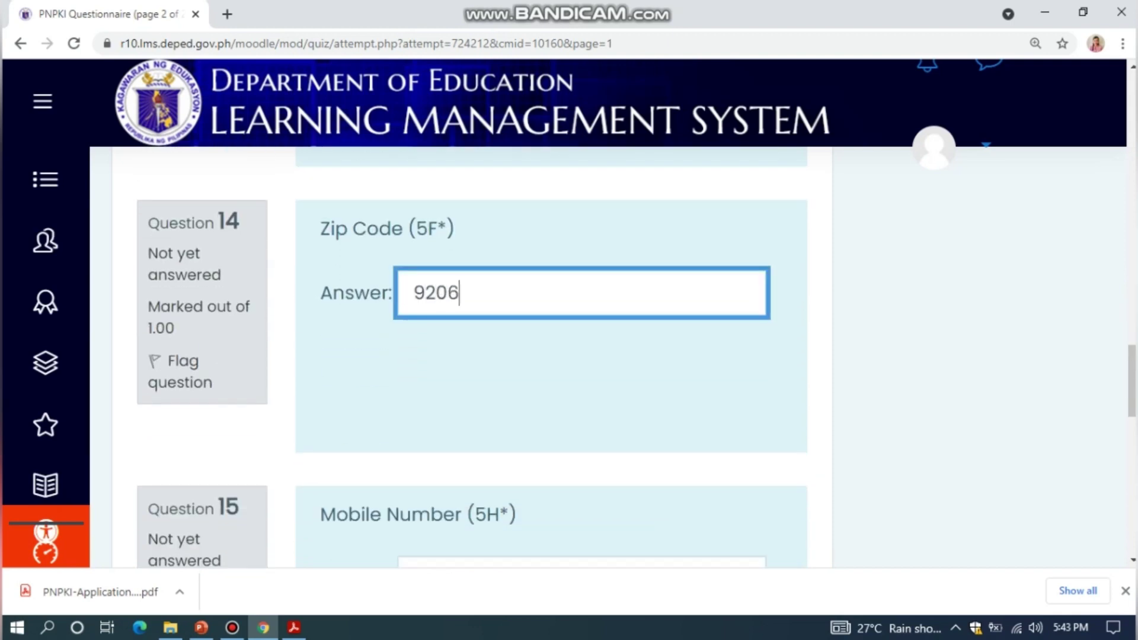
{"action": "scroll", "coordinate": [551, 355], "scroll_direction": "down", "scroll_amount": 5}
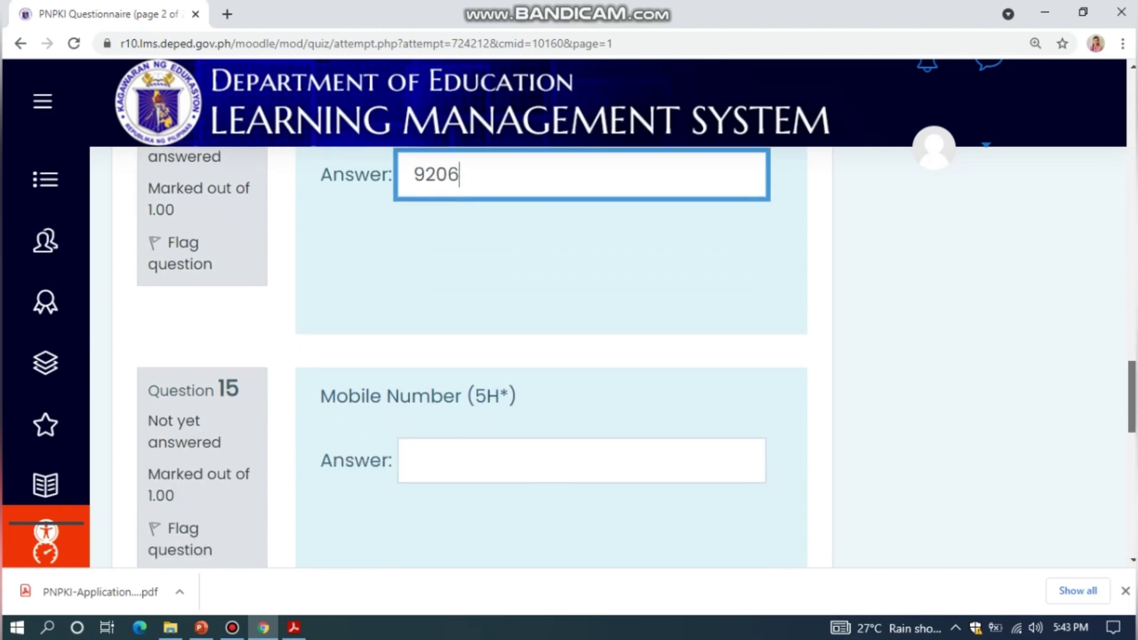
{"action": "left_click", "coordinate": [416, 264]}
{"action": "type", "text": "09090000"}
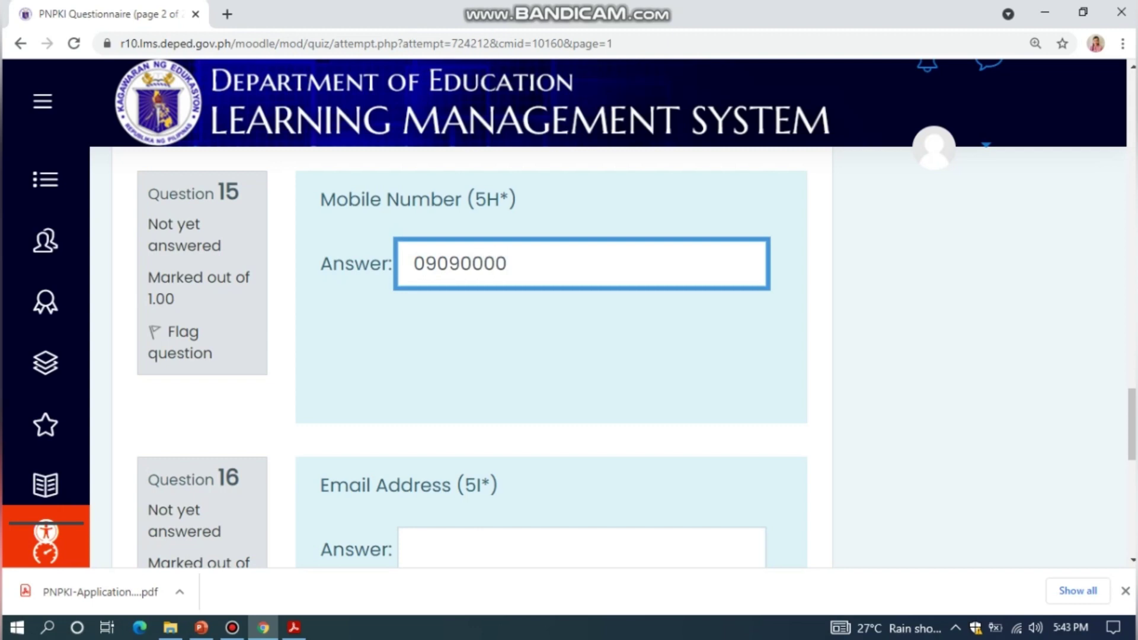
{"action": "type", "text": "0-"}
{"action": "key", "text": "BackSpace"}
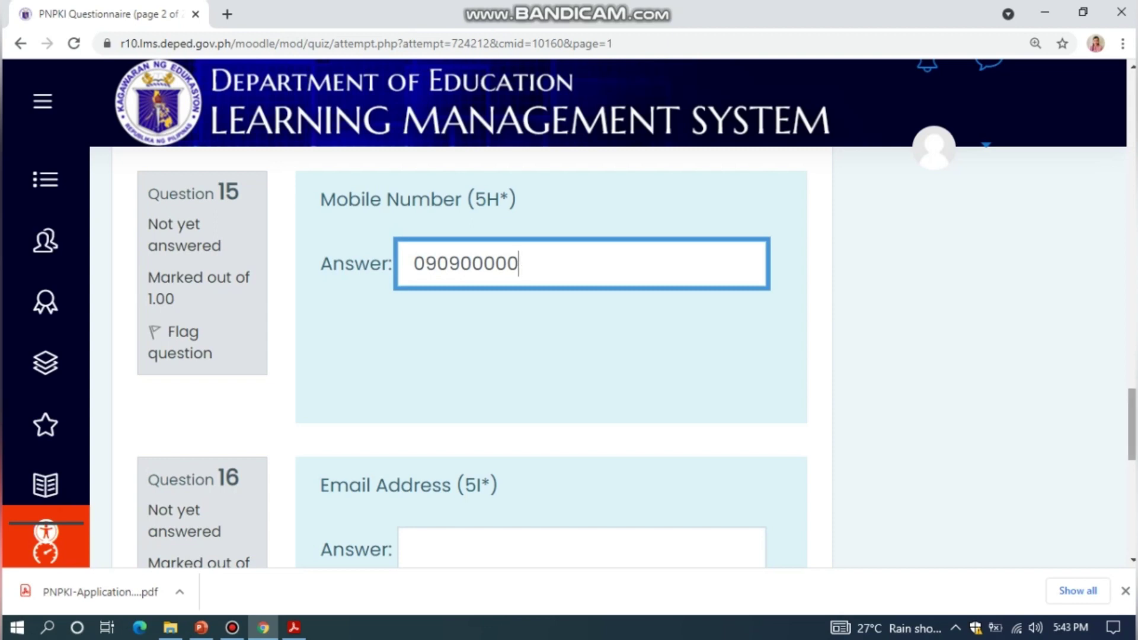
{"action": "scroll", "coordinate": [552, 356], "scroll_direction": "down", "scroll_amount": 4}
{"action": "left_click", "coordinate": [580, 330]}
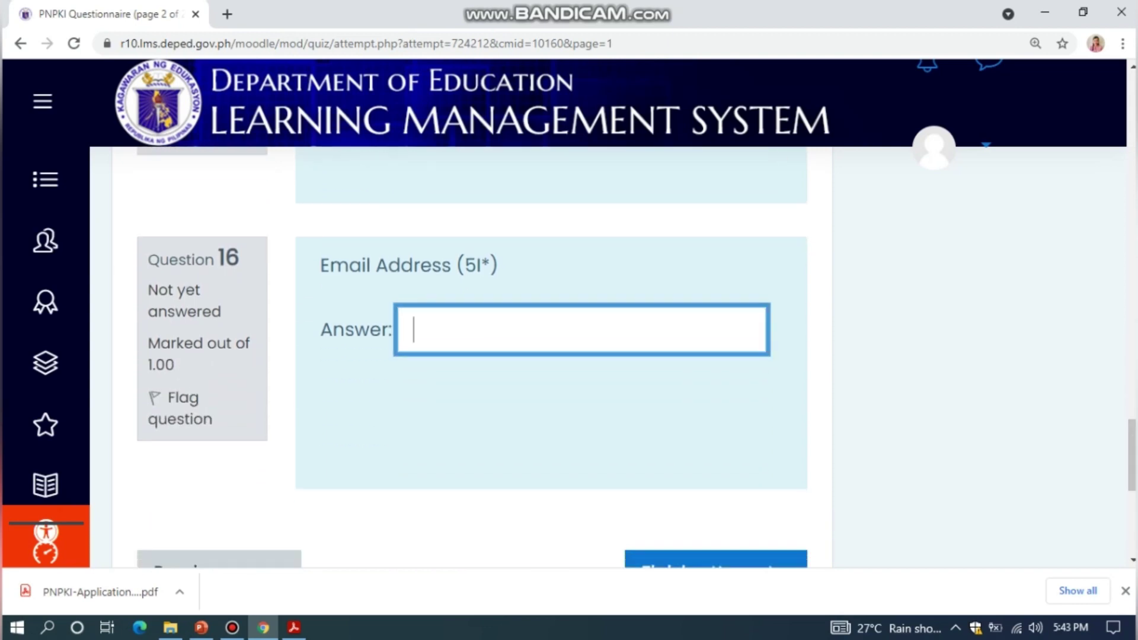
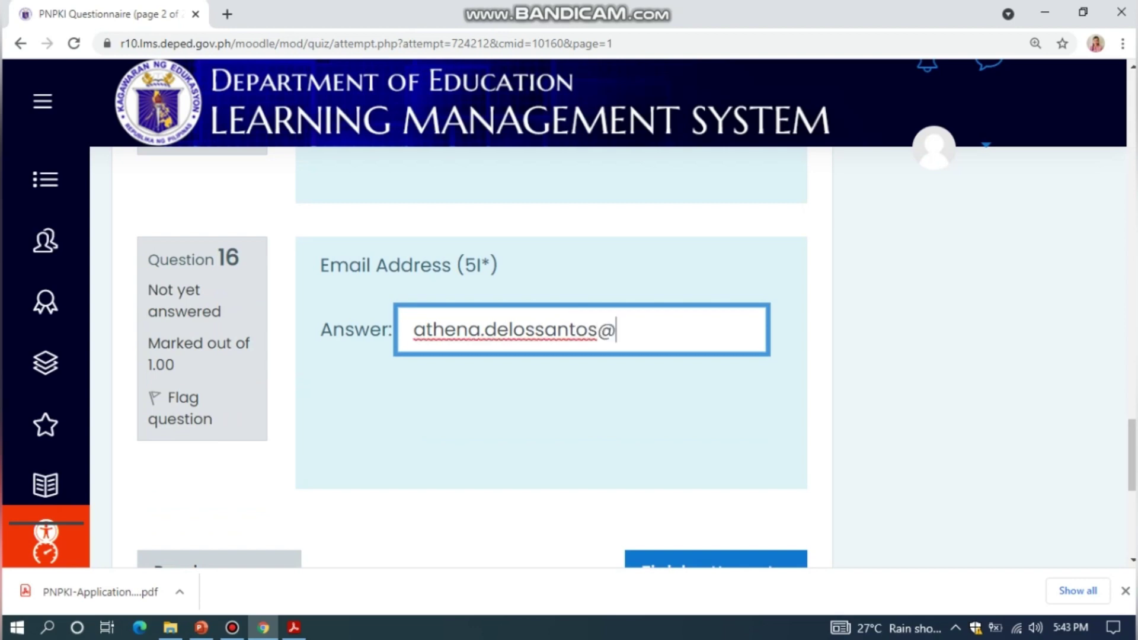
Type the applicant's Gmail address into Question 16, correcting the typos
{"action": "scroll", "coordinate": [460, 356], "scroll_direction": "down", "scroll_amount": 3}
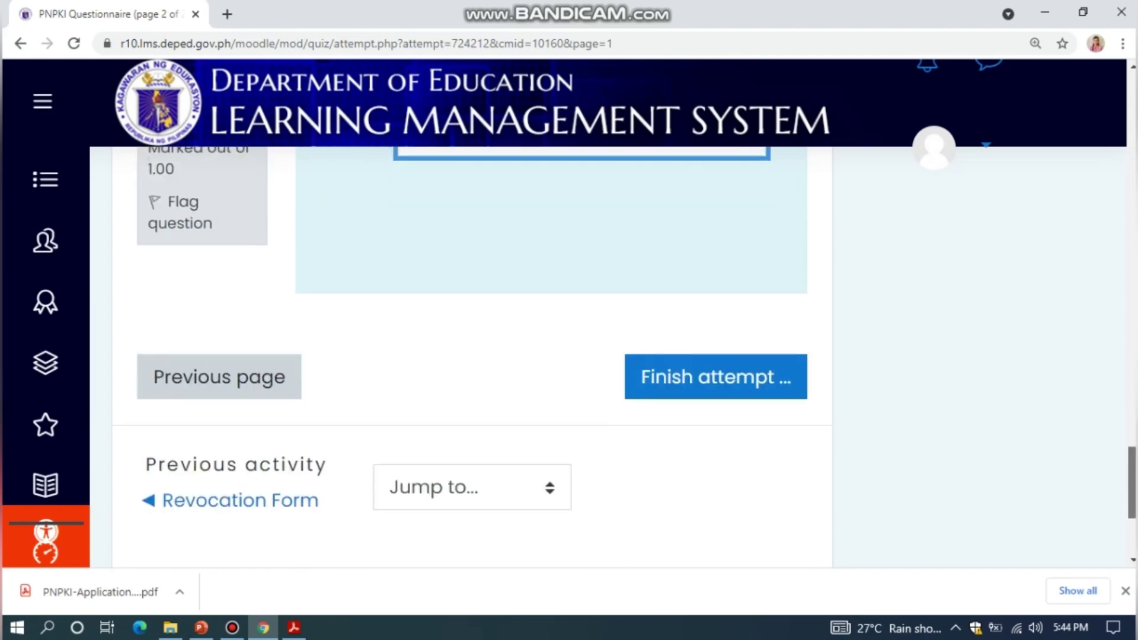
Finish the attempt and review the summary showing all 16 answers saved
{"action": "left_click", "coordinate": [716, 377]}
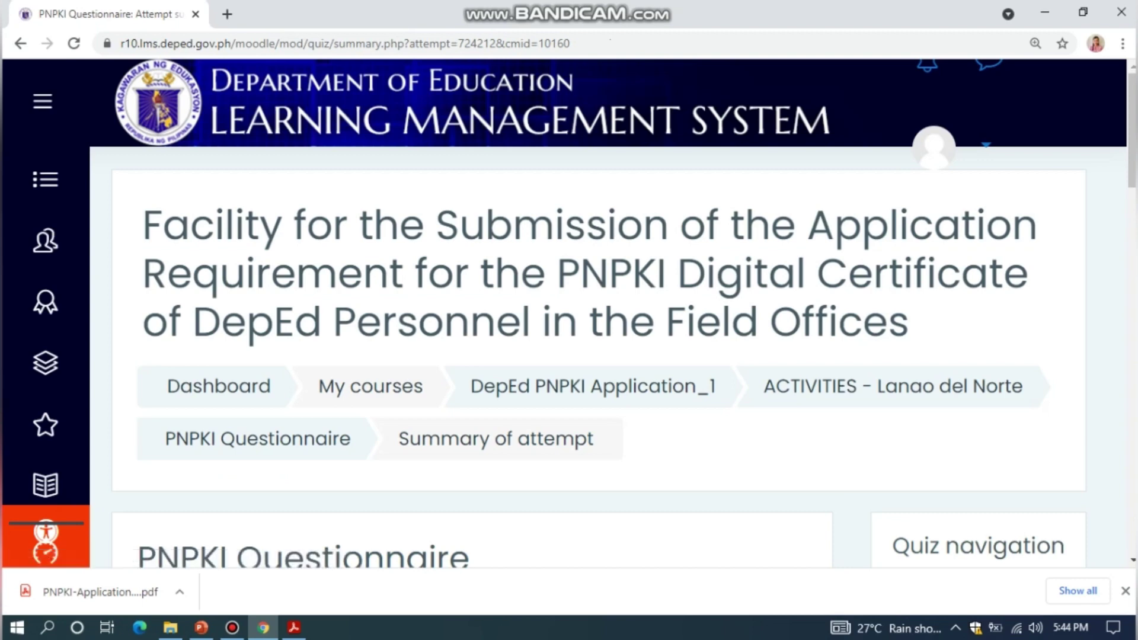
{"action": "scroll", "coordinate": [593, 355], "scroll_direction": "down", "scroll_amount": 8}
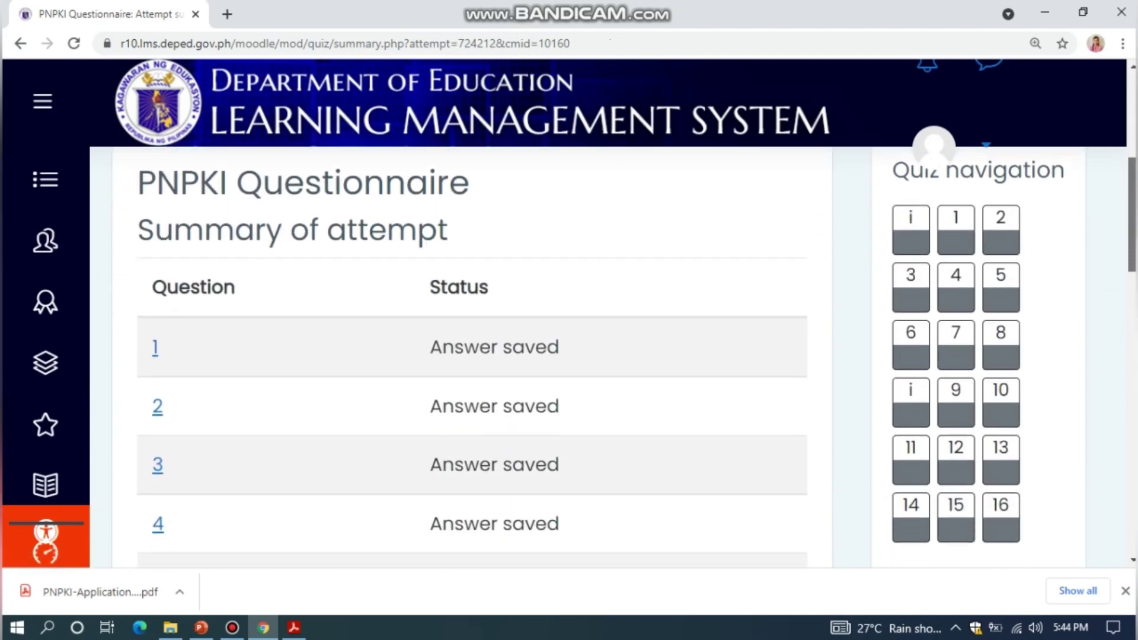
{"action": "scroll", "coordinate": [473, 356], "scroll_direction": "down", "scroll_amount": 10}
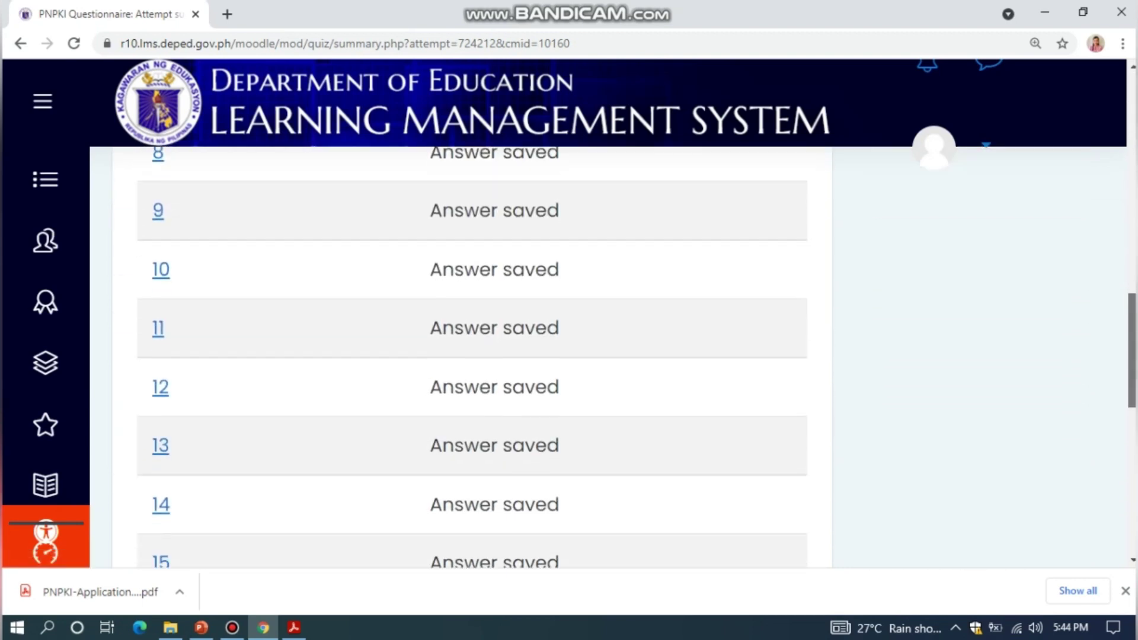
{"action": "scroll", "coordinate": [471, 356], "scroll_direction": "down", "scroll_amount": 4}
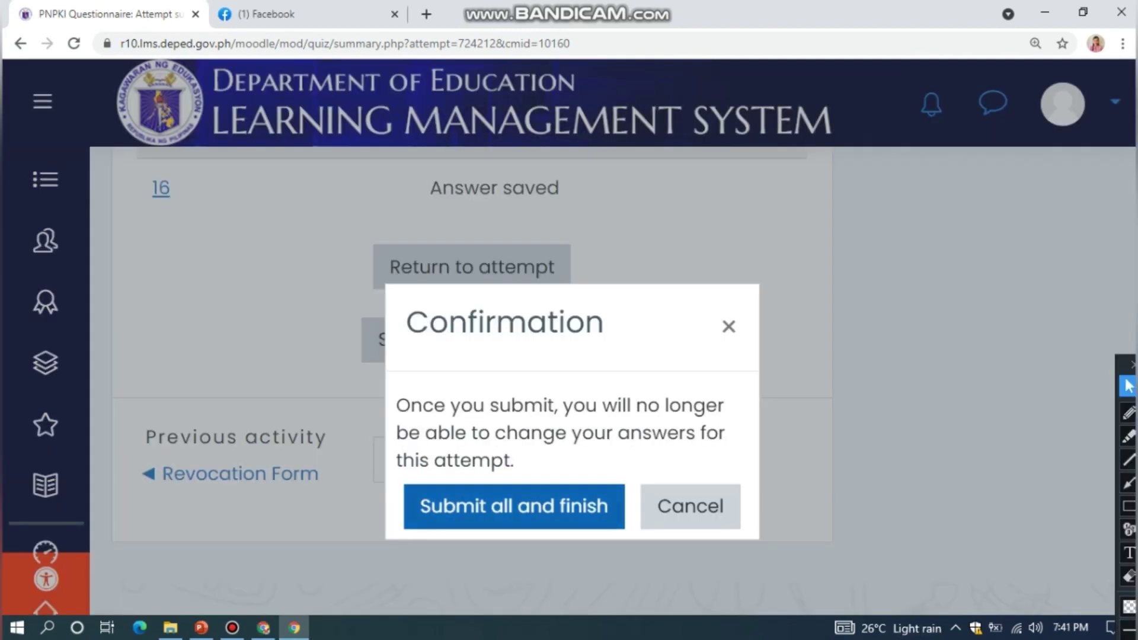
Submit all answers and check that attempt 1 is recorded as Finished
{"action": "left_click", "coordinate": [514, 506]}
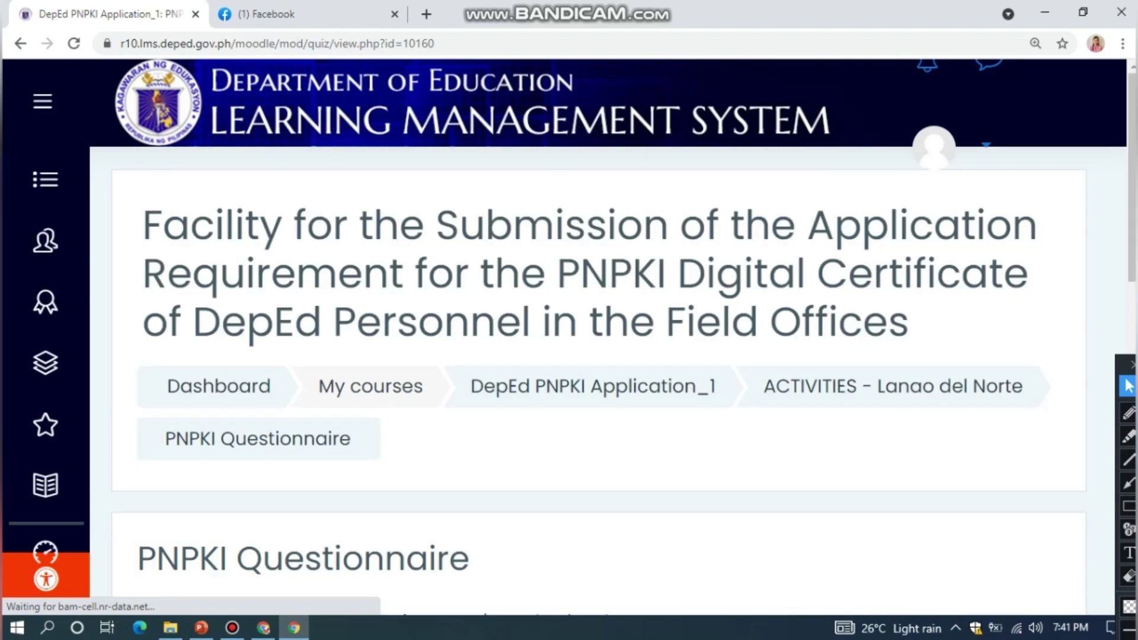
{"action": "scroll", "coordinate": [593, 379], "scroll_direction": "down", "scroll_amount": 5}
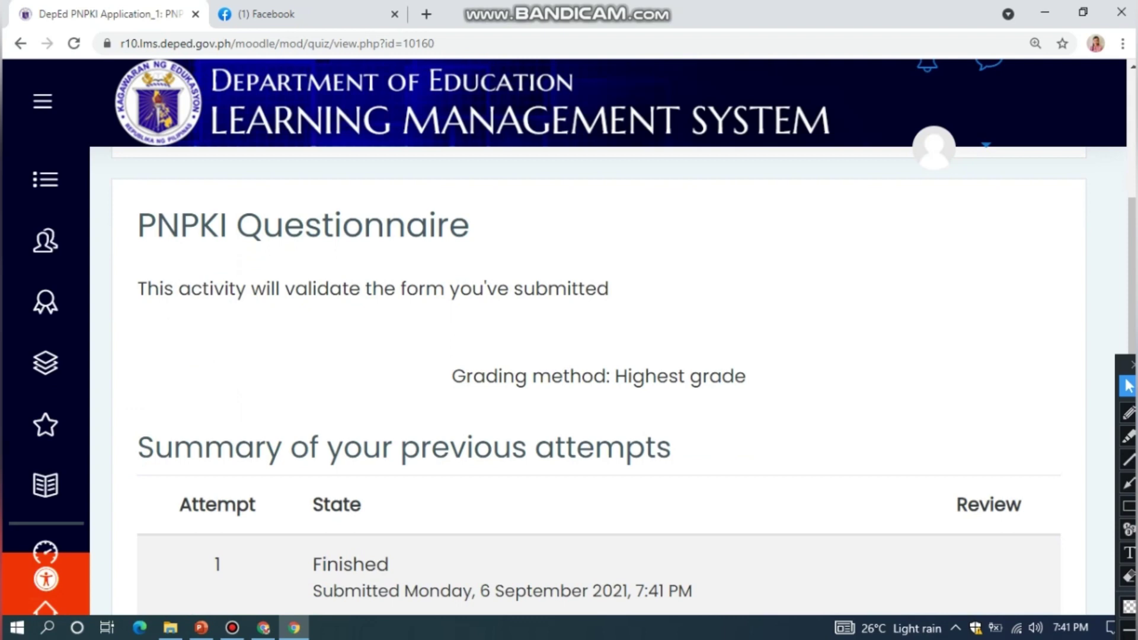
{"action": "scroll", "coordinate": [592, 379], "scroll_direction": "down", "scroll_amount": 4}
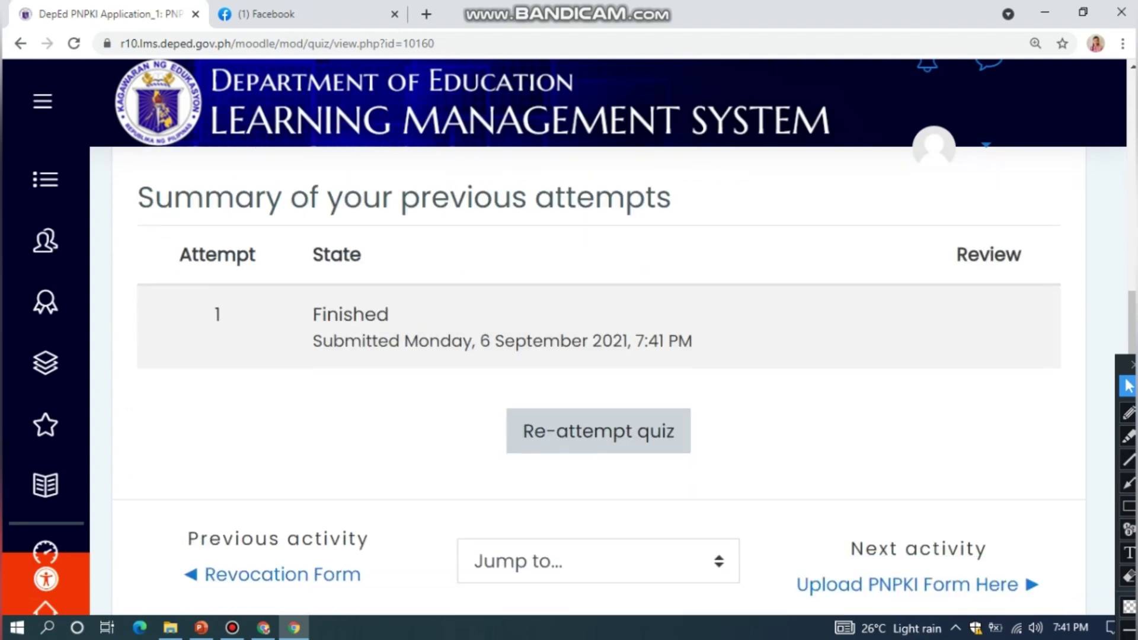
{"action": "scroll", "coordinate": [593, 368], "scroll_direction": "down", "scroll_amount": 2}
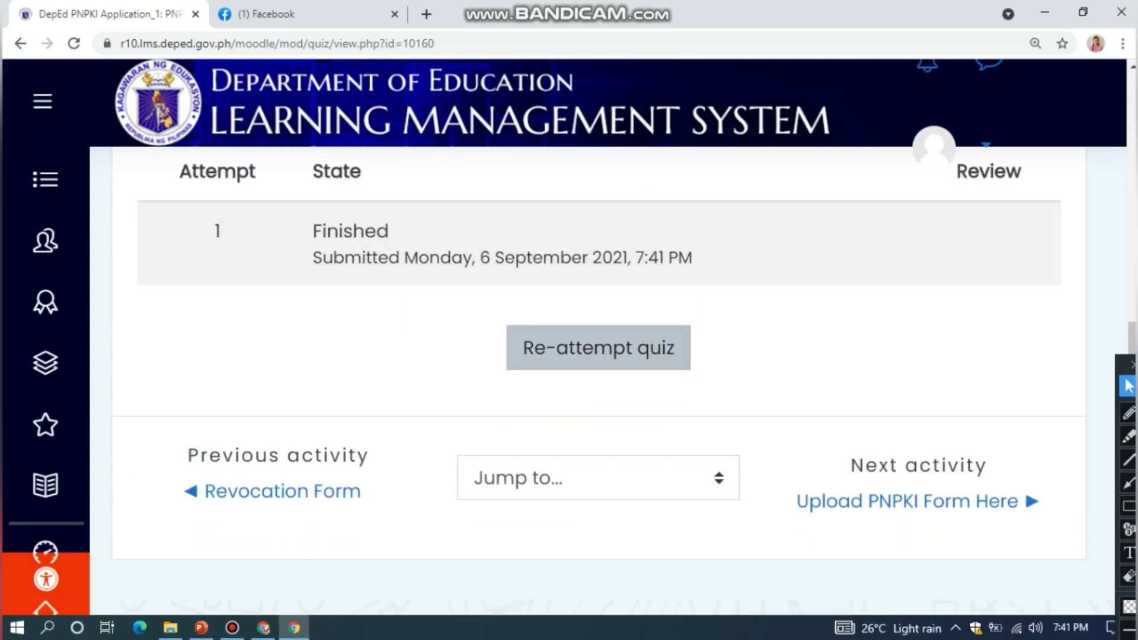
{"action": "scroll", "coordinate": [593, 379], "scroll_direction": "up", "scroll_amount": 8}
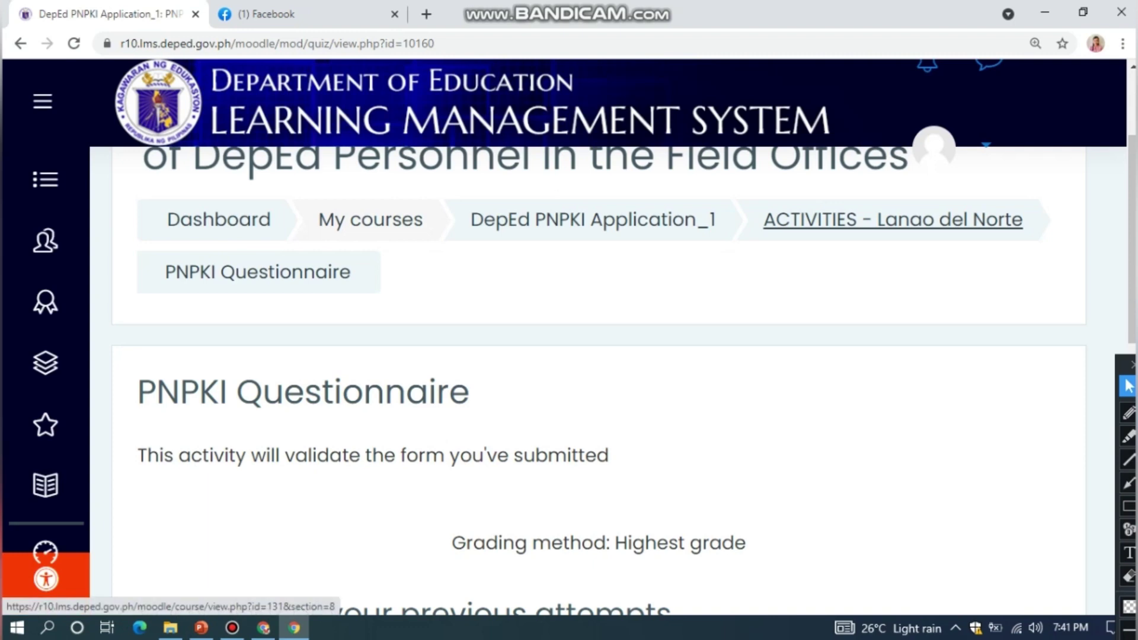
{"action": "scroll", "coordinate": [889, 219], "scroll_direction": "up", "scroll_amount": 1}
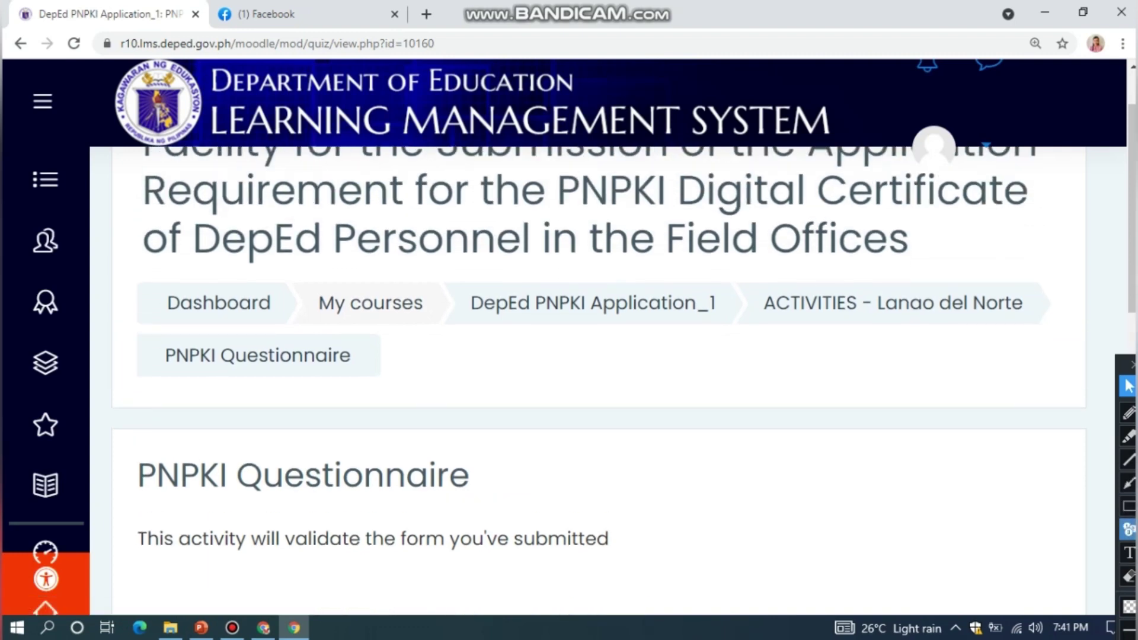
Return to the course's ACTIVITIES - Lanao del Norte section
{"action": "left_click", "coordinate": [1128, 506]}
{"action": "mouse_move", "coordinate": [736, 264]}
{"action": "left_mouse_down"}
{"action": "mouse_move", "coordinate": [986, 318]}
{"action": "mouse_move", "coordinate": [1071, 355]}
{"action": "left_mouse_up"}
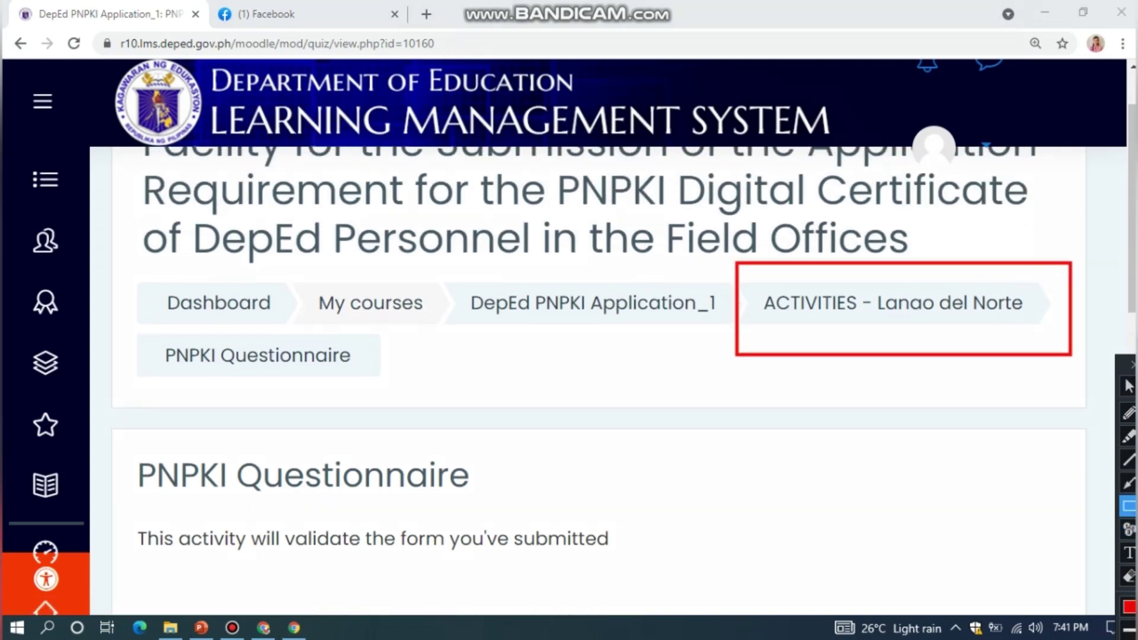
{"action": "left_click", "coordinate": [1129, 576]}
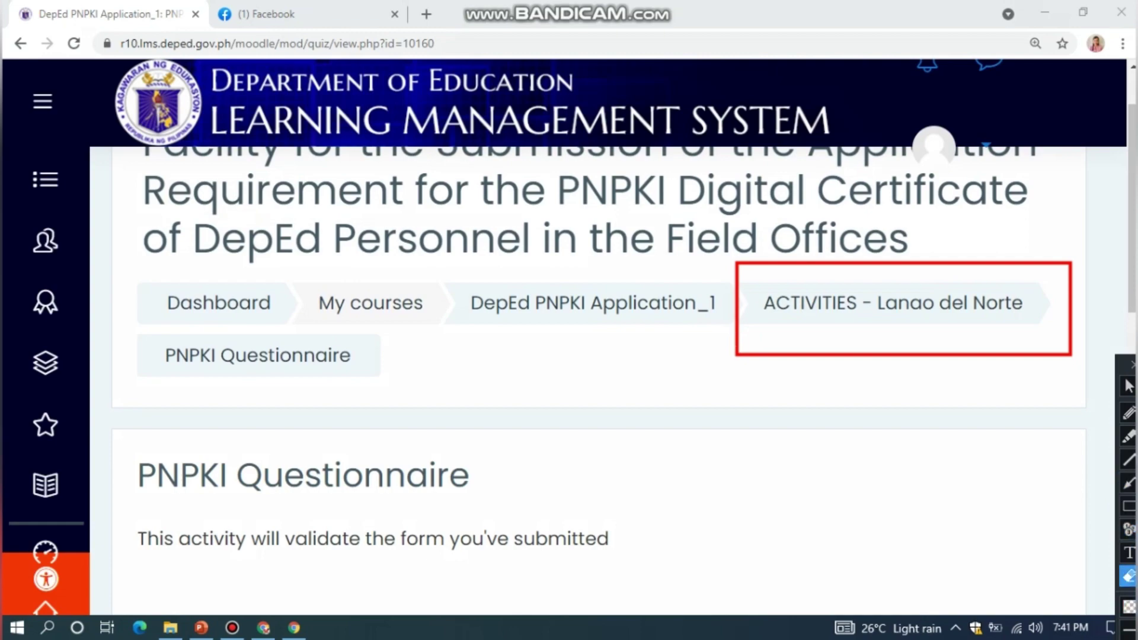
{"action": "left_click", "coordinate": [1129, 387]}
{"action": "left_click", "coordinate": [891, 303]}
Scroll down the ACTIVITIES - Lanao del Norte page to the Activities list
{"action": "scroll", "coordinate": [593, 379], "scroll_direction": "down", "scroll_amount": 10}
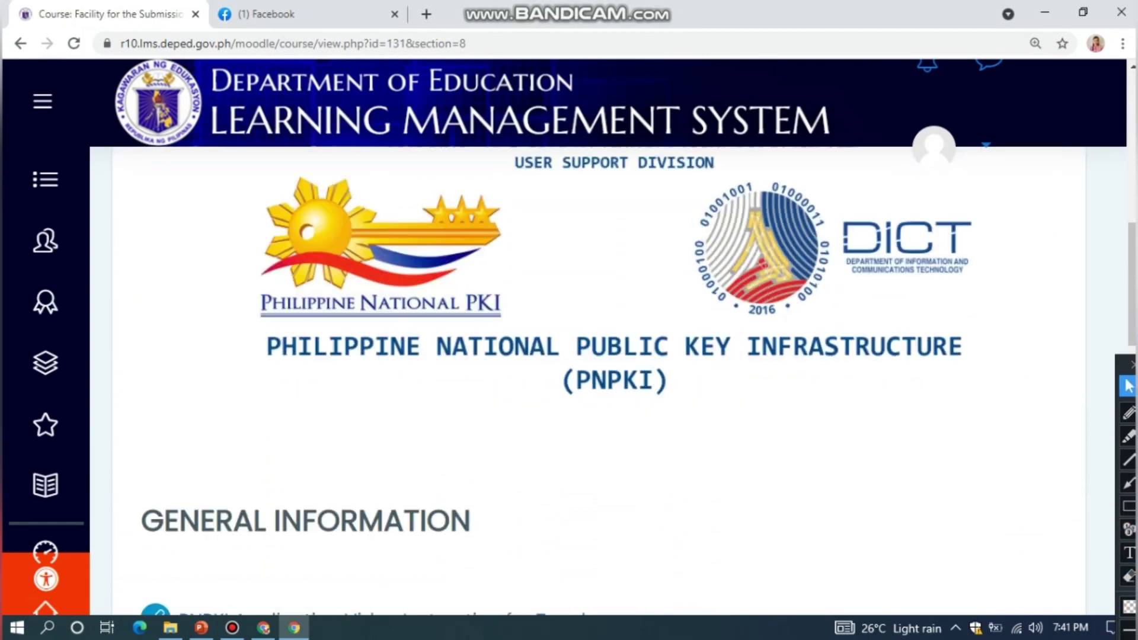
{"action": "scroll", "coordinate": [593, 379], "scroll_direction": "down", "scroll_amount": 9}
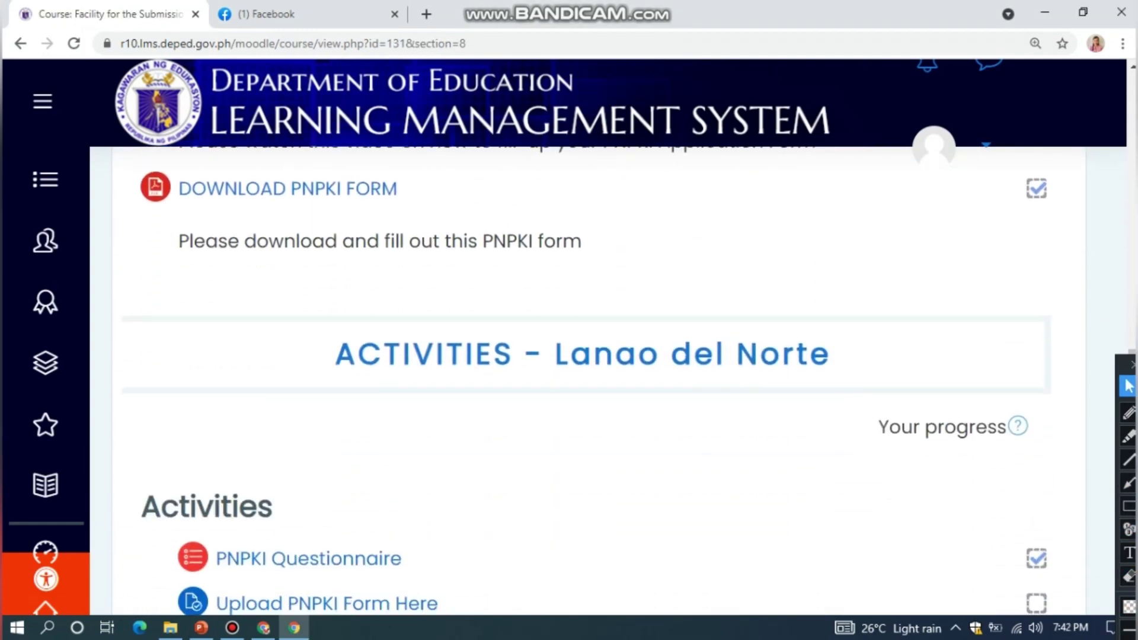
{"action": "scroll", "coordinate": [592, 379], "scroll_direction": "down", "scroll_amount": 3}
{"action": "left_click", "coordinate": [1129, 505]}
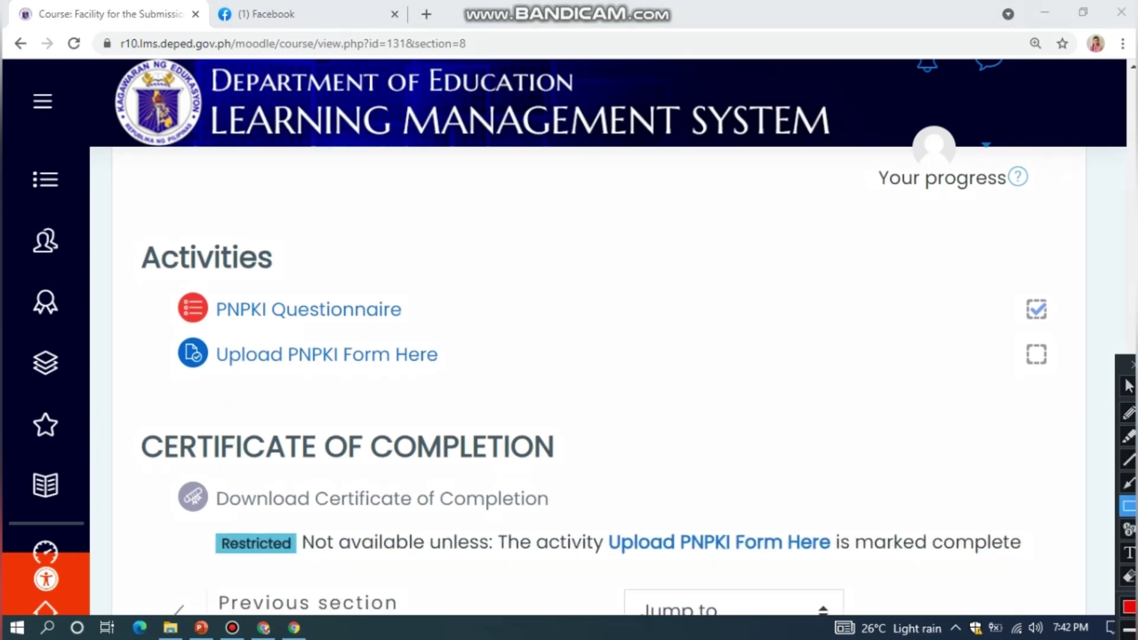
{"action": "mouse_move", "coordinate": [972, 269]}
{"action": "left_mouse_down"}
{"action": "mouse_move", "coordinate": [1040, 293]}
{"action": "mouse_move", "coordinate": [1082, 335]}
{"action": "left_mouse_up"}
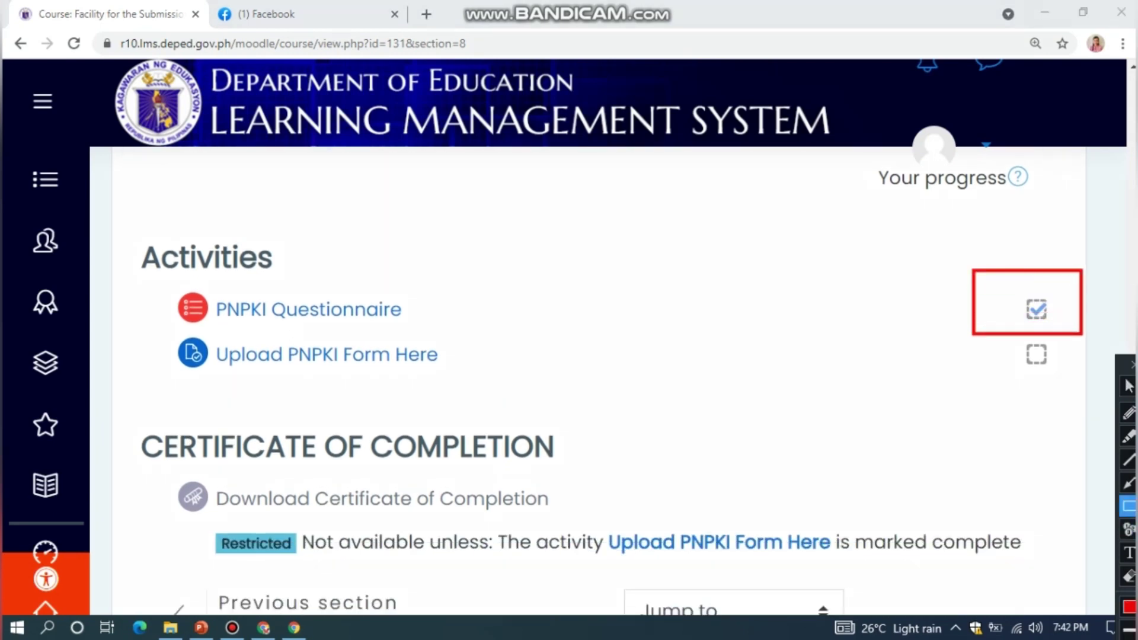
{"action": "left_click", "coordinate": [1129, 386]}
{"action": "scroll", "coordinate": [327, 272], "scroll_direction": "down", "scroll_amount": 2}
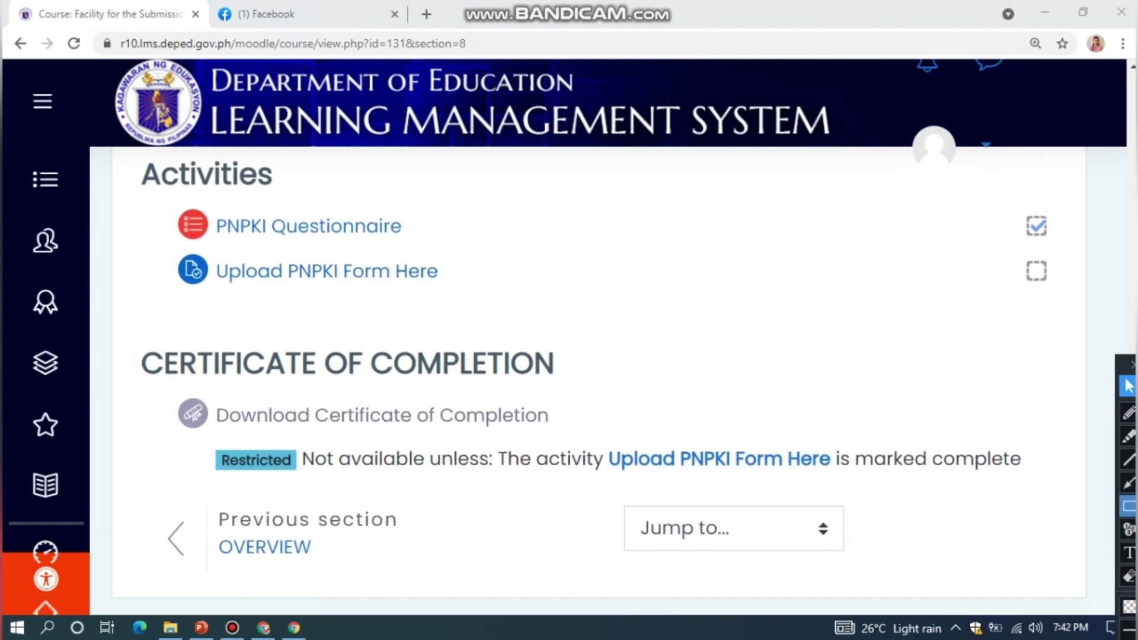
{"action": "left_click", "coordinate": [1130, 505]}
{"action": "mouse_move", "coordinate": [156, 243]}
{"action": "left_mouse_down"}
{"action": "mouse_move", "coordinate": [311, 257]}
{"action": "mouse_move", "coordinate": [474, 300]}
{"action": "left_mouse_up"}
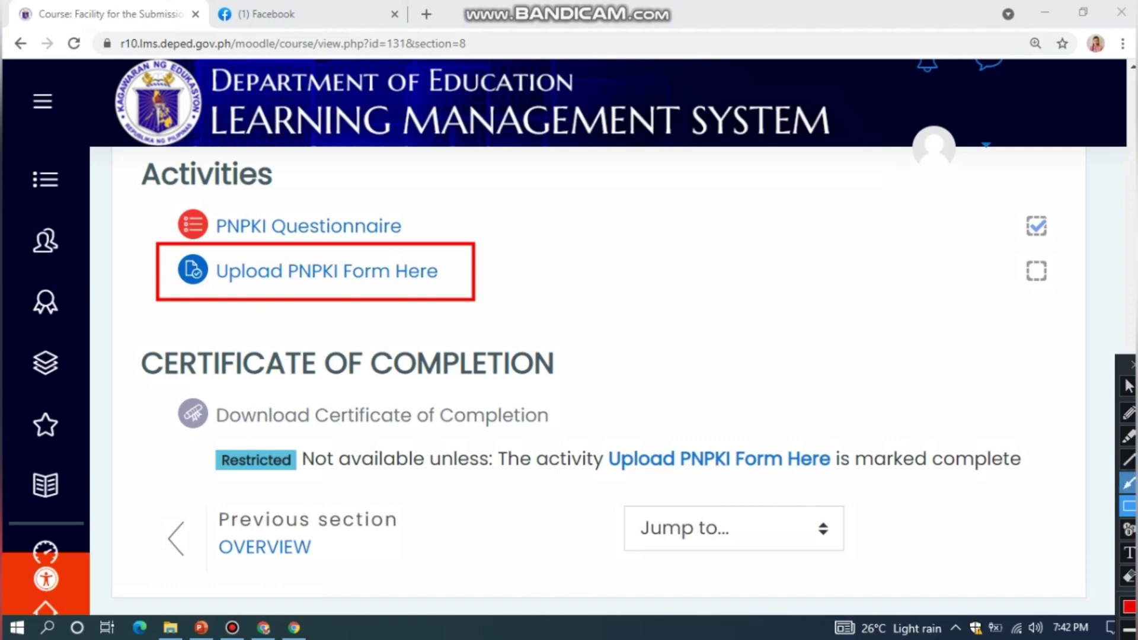
{"action": "left_click", "coordinate": [1129, 576]}
{"action": "left_click", "coordinate": [1130, 385]}
Open Upload PNPKI Form Here and scroll to its No attempt status and Add submission
{"action": "left_click", "coordinate": [327, 271]}
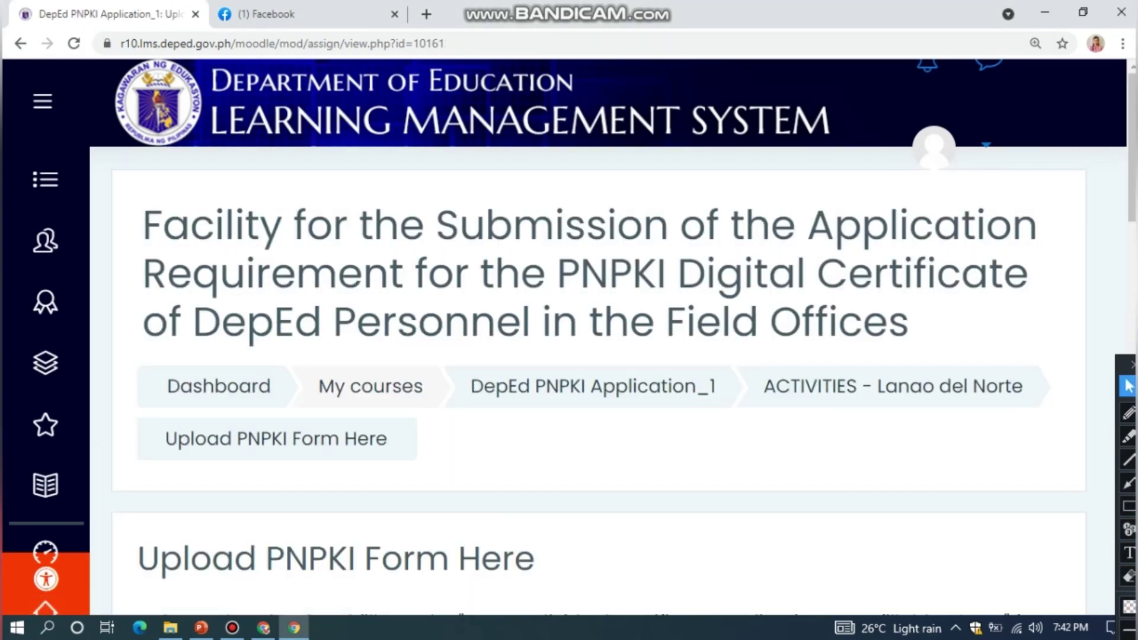
{"action": "scroll", "coordinate": [593, 356], "scroll_direction": "down", "scroll_amount": 3}
{"action": "scroll", "coordinate": [593, 379], "scroll_direction": "down", "scroll_amount": 8}
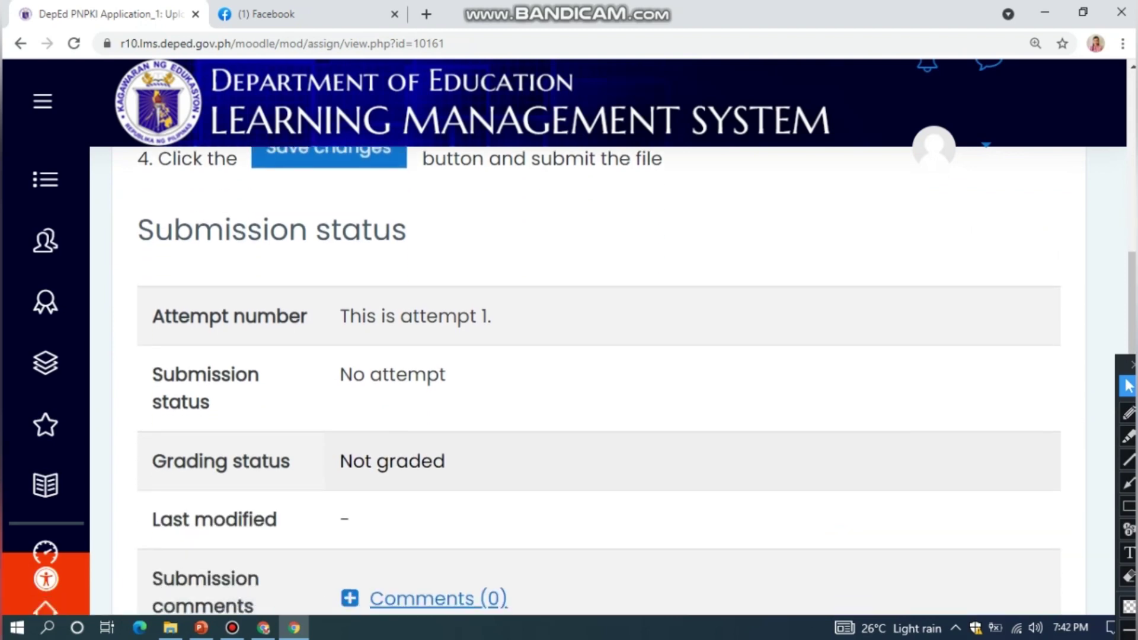
{"action": "scroll", "coordinate": [593, 355], "scroll_direction": "down", "scroll_amount": 4}
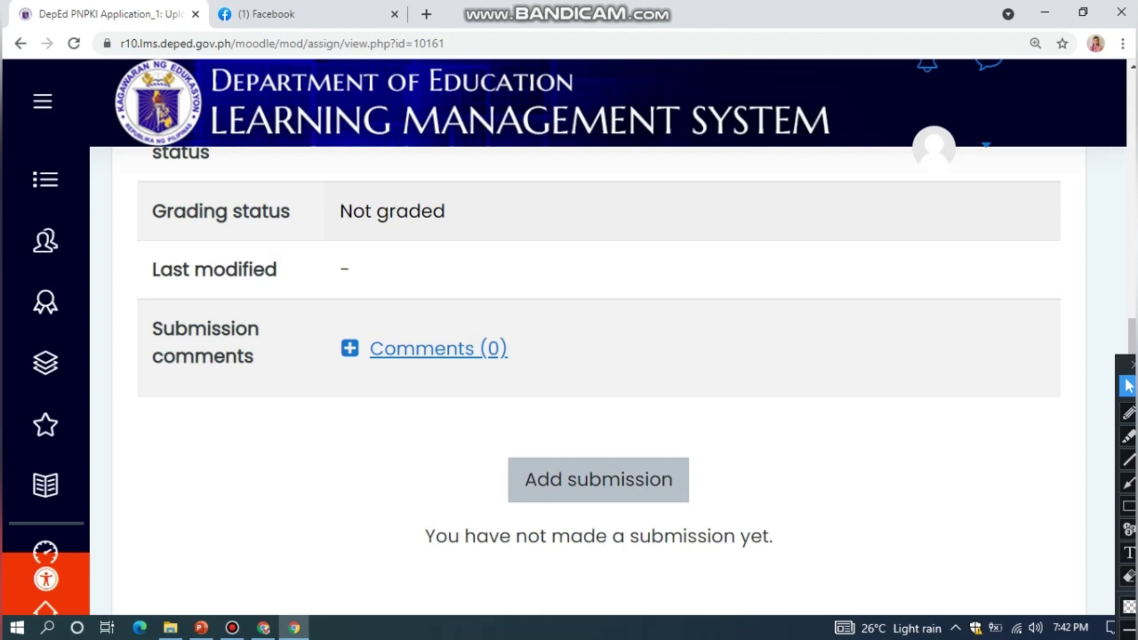
{"action": "scroll", "coordinate": [593, 356], "scroll_direction": "down", "scroll_amount": 1}
{"action": "left_click", "coordinate": [598, 395]}
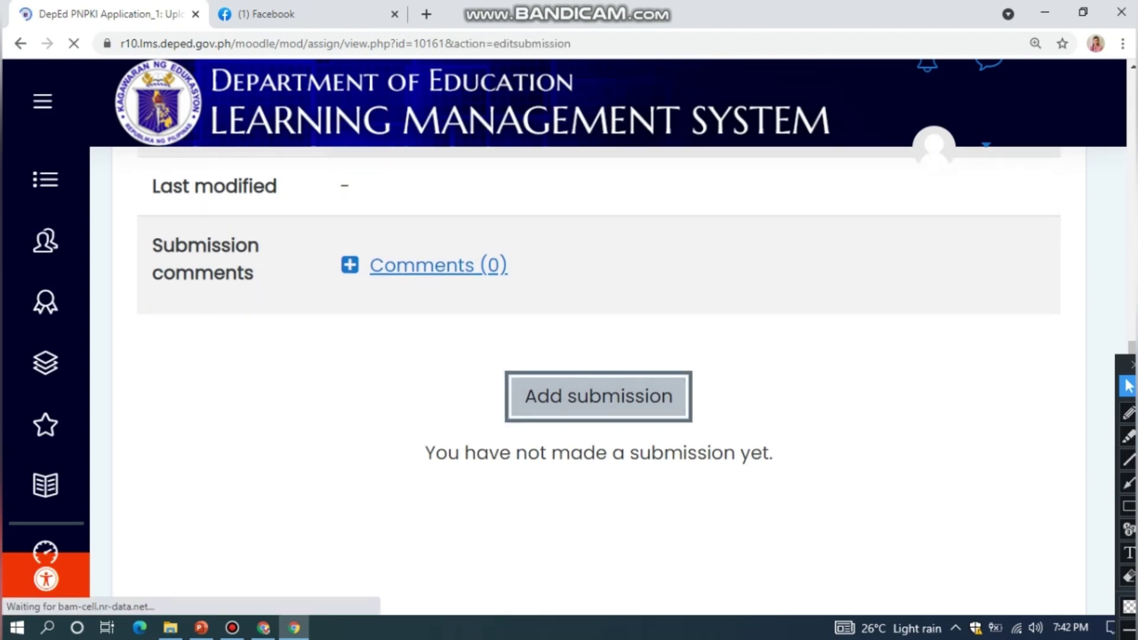
{"action": "scroll", "coordinate": [593, 380], "scroll_direction": "down", "scroll_amount": 4}
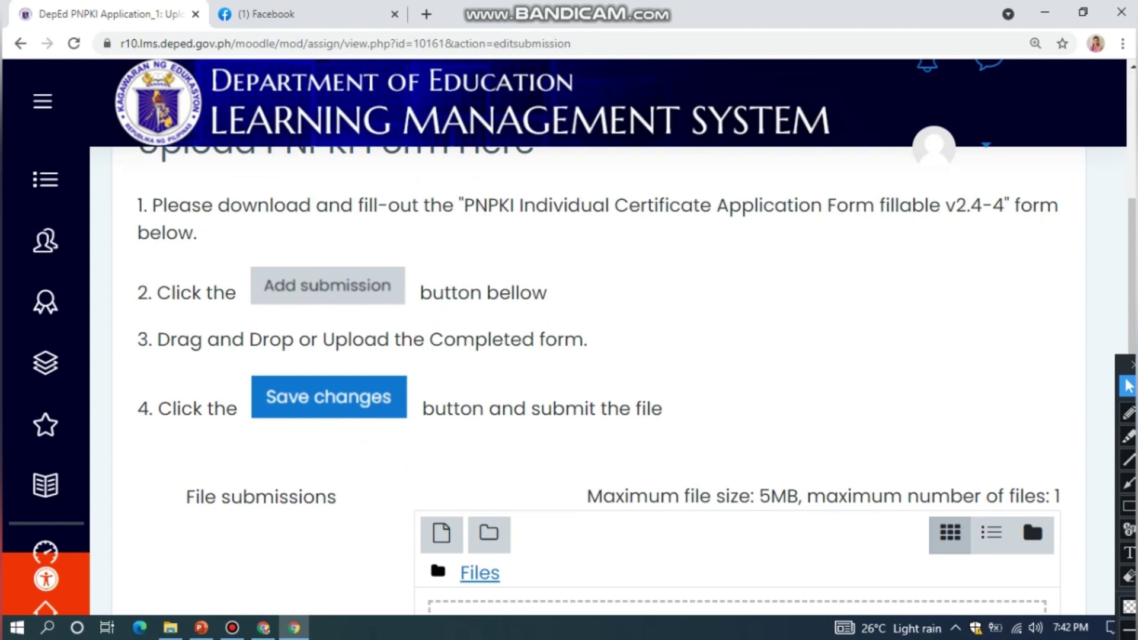
{"action": "scroll", "coordinate": [593, 379], "scroll_direction": "down", "scroll_amount": 3}
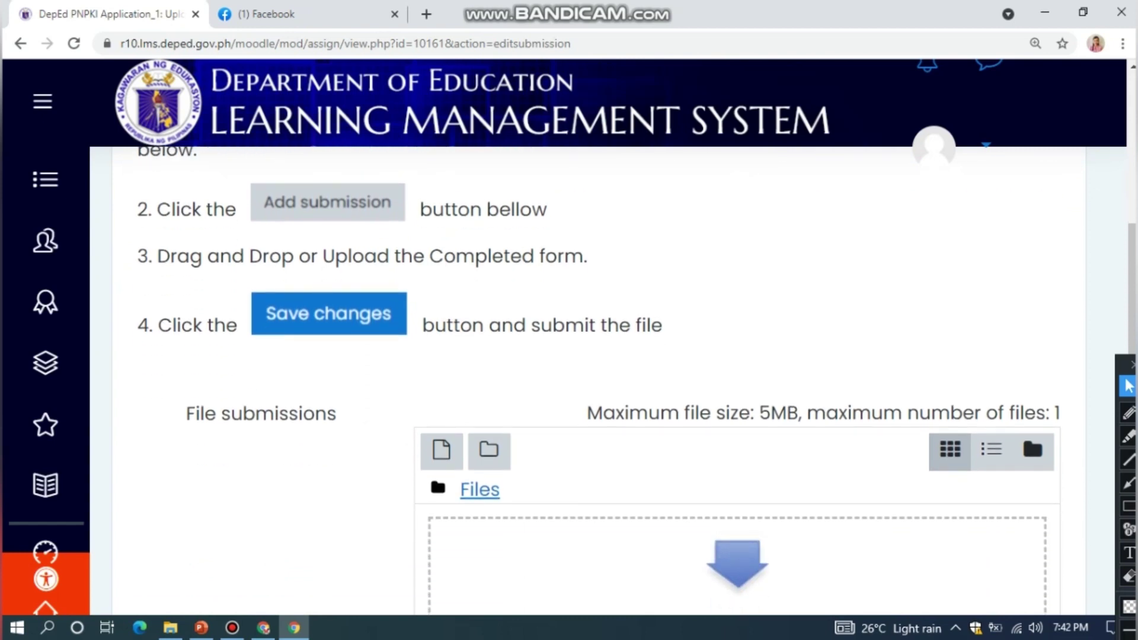
{"action": "scroll", "coordinate": [593, 380], "scroll_direction": "down", "scroll_amount": 3}
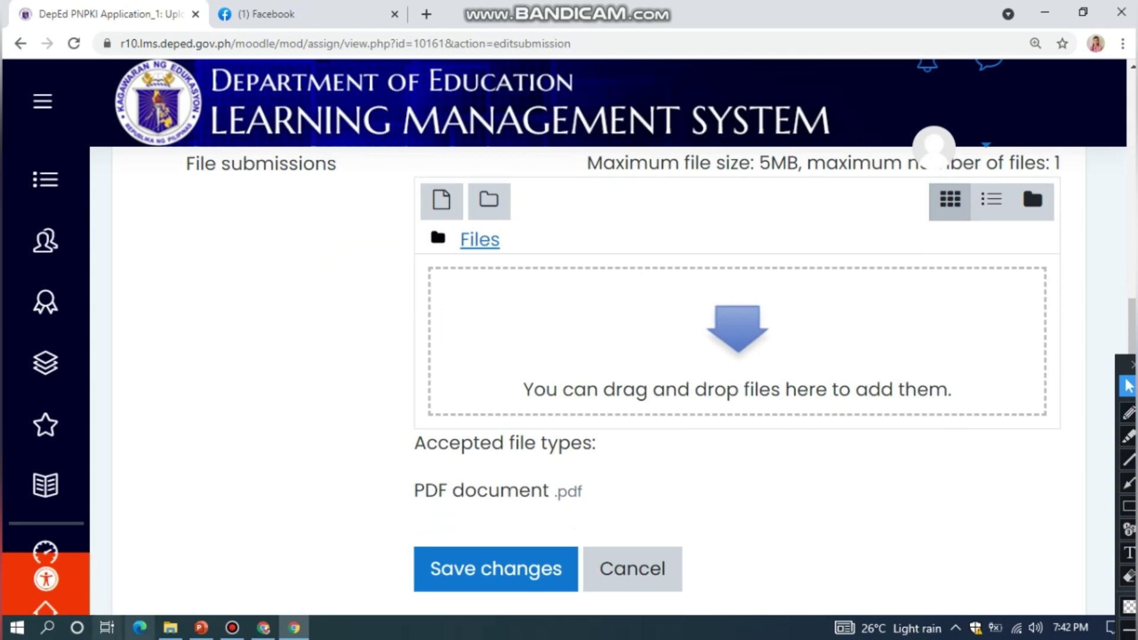
{"action": "mouse_move", "coordinate": [170, 627]}
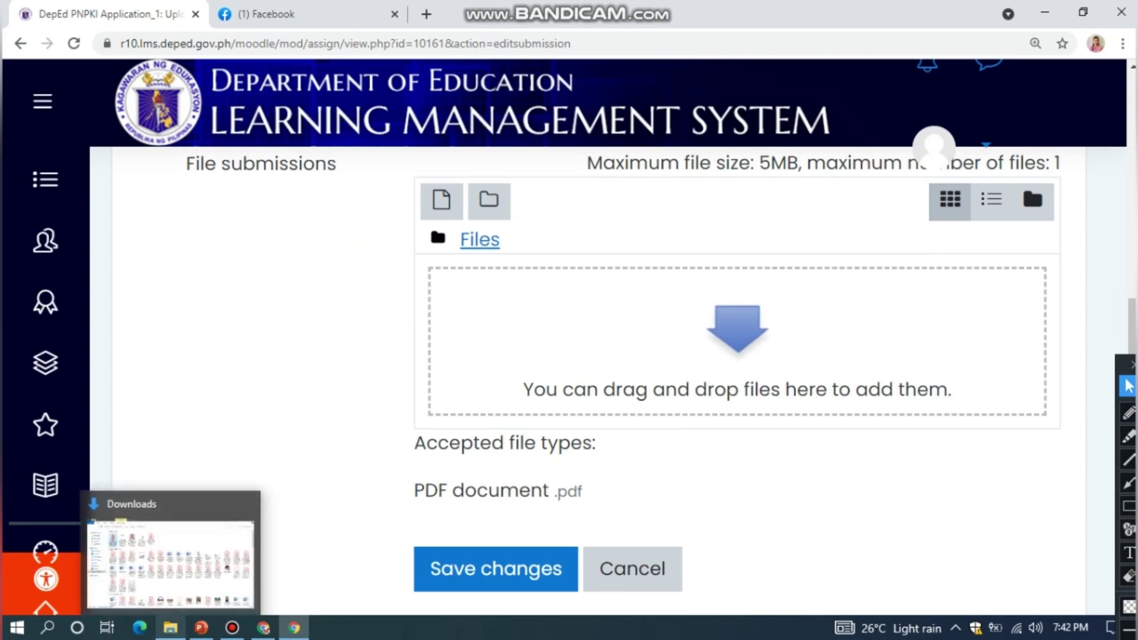
Drag the completed PNPKI form PDF from Downloads into the submission and save the changes
{"action": "left_click", "coordinate": [170, 628]}
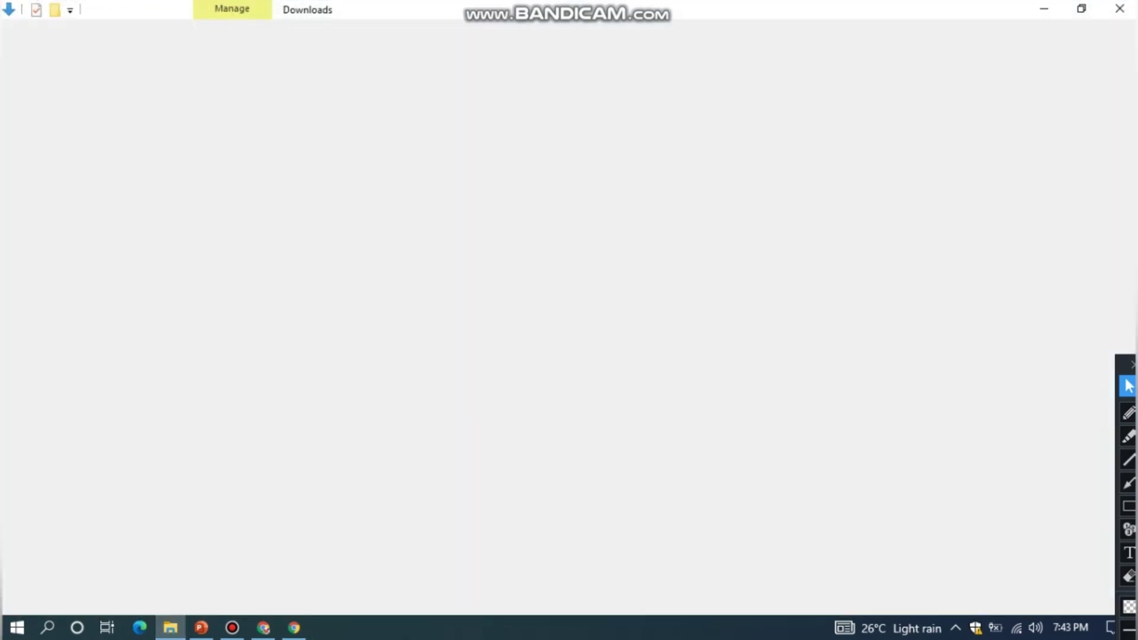
{"action": "key", "text": "super+Down"}
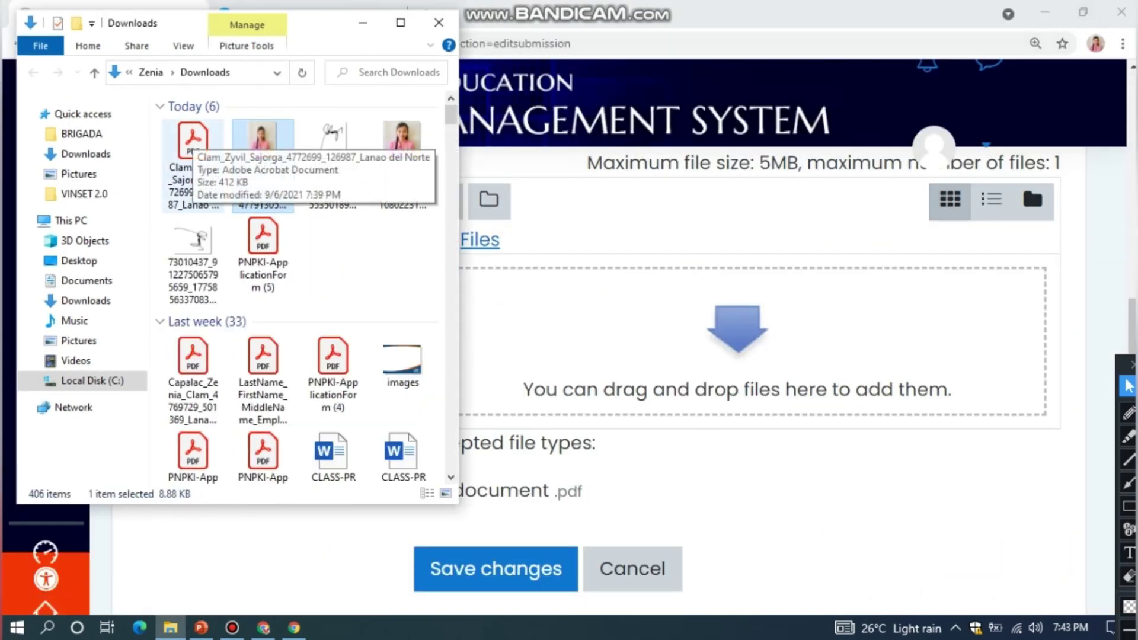
{"action": "left_click_drag", "start_coordinate": [193, 142], "coordinate": [669, 367]}
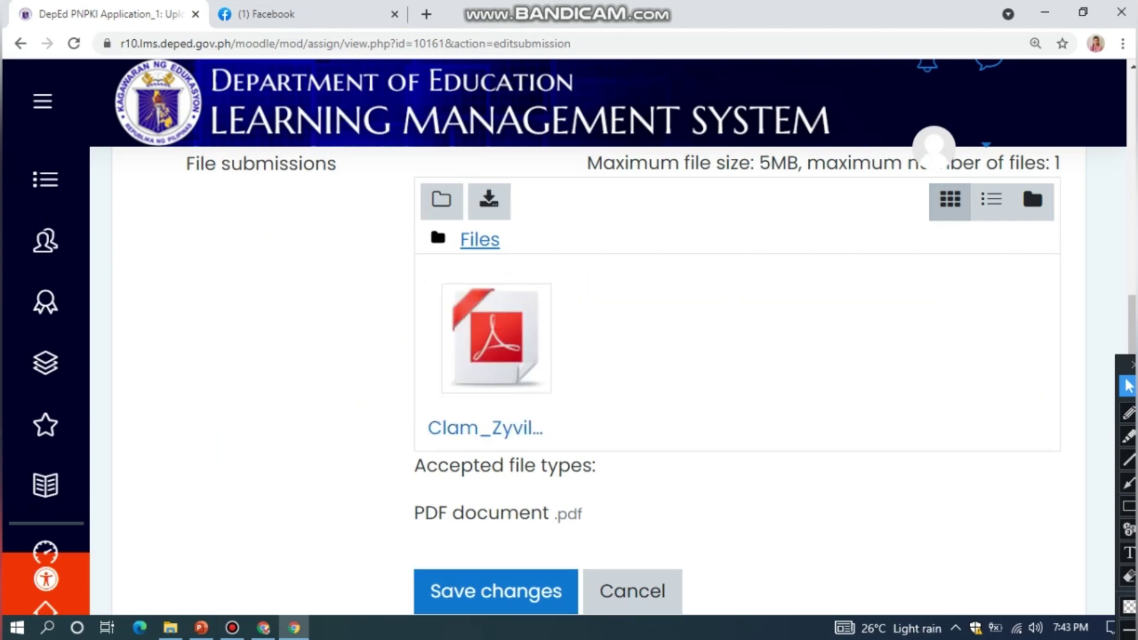
{"action": "scroll", "coordinate": [625, 379], "scroll_direction": "down", "scroll_amount": 3}
{"action": "scroll", "coordinate": [598, 380], "scroll_direction": "down", "scroll_amount": 2}
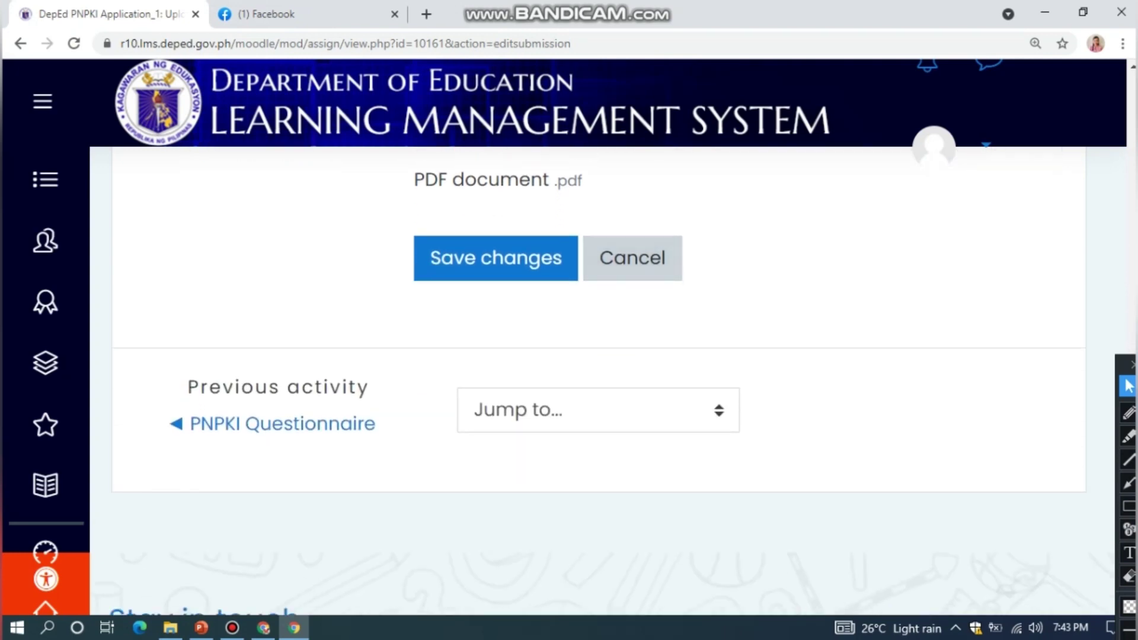
{"action": "left_click", "coordinate": [495, 258]}
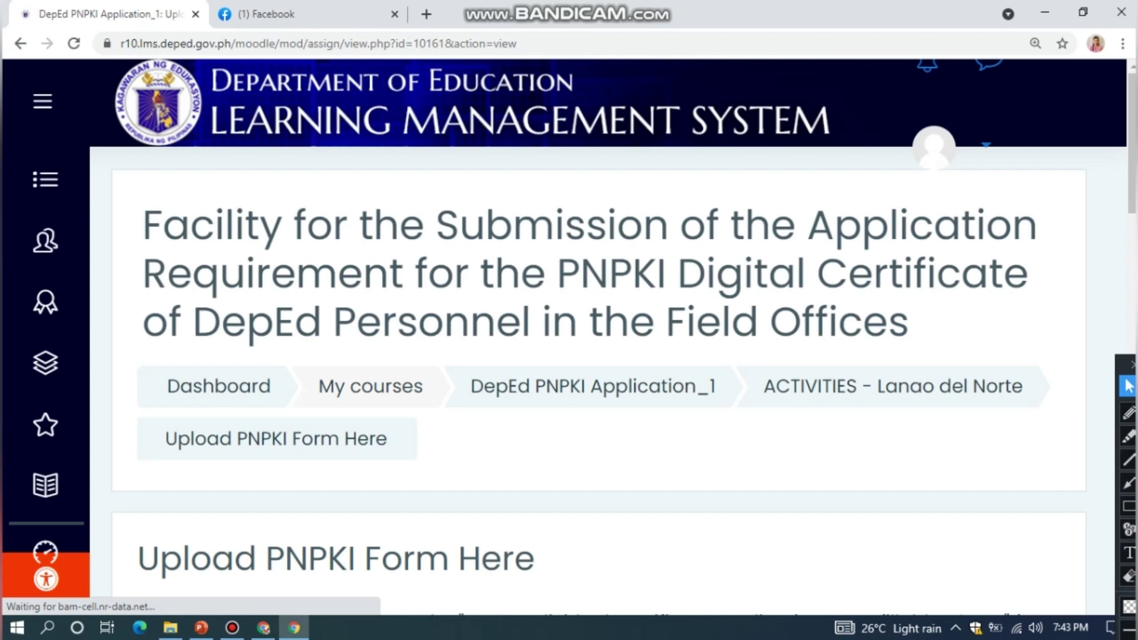
Check that the submission status reads Submitted for grading, then return to ACTIVITIES - Lanao del Norte
{"action": "scroll", "coordinate": [569, 356], "scroll_direction": "down", "scroll_amount": 5}
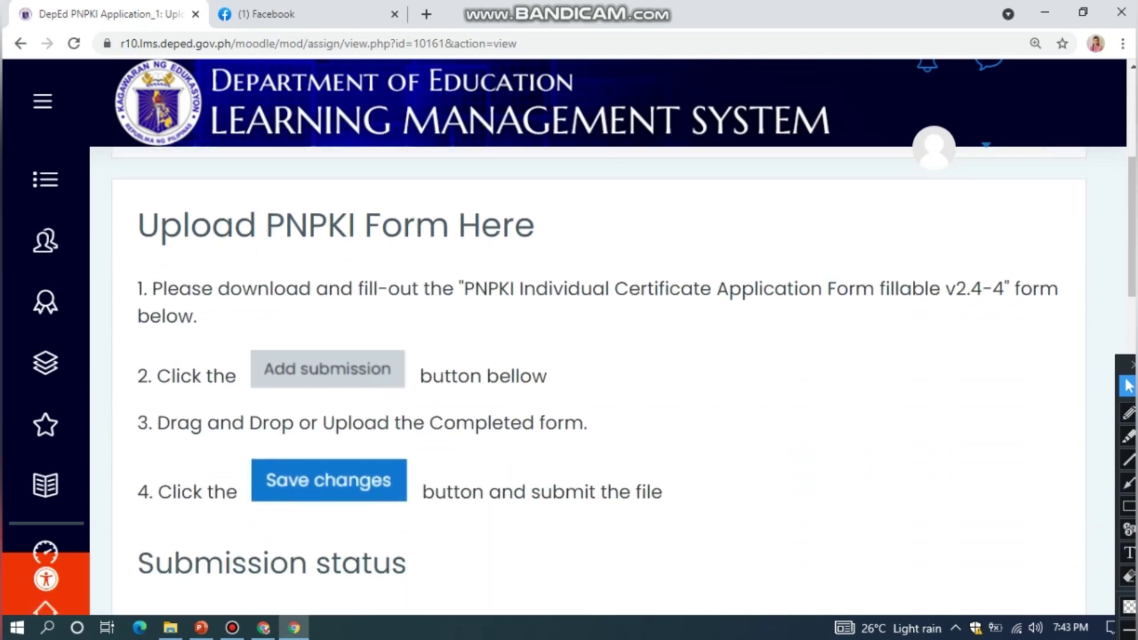
{"action": "scroll", "coordinate": [592, 380], "scroll_direction": "down", "scroll_amount": 6}
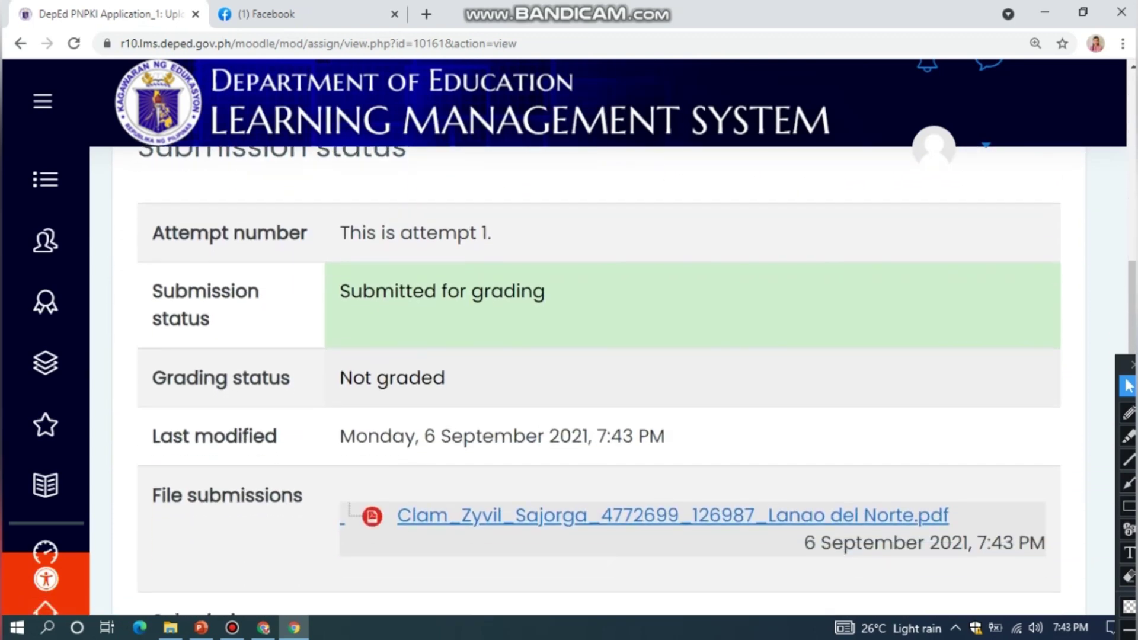
{"action": "scroll", "coordinate": [593, 380], "scroll_direction": "down", "scroll_amount": 2}
{"action": "scroll", "coordinate": [598, 365], "scroll_direction": "up", "scroll_amount": 1}
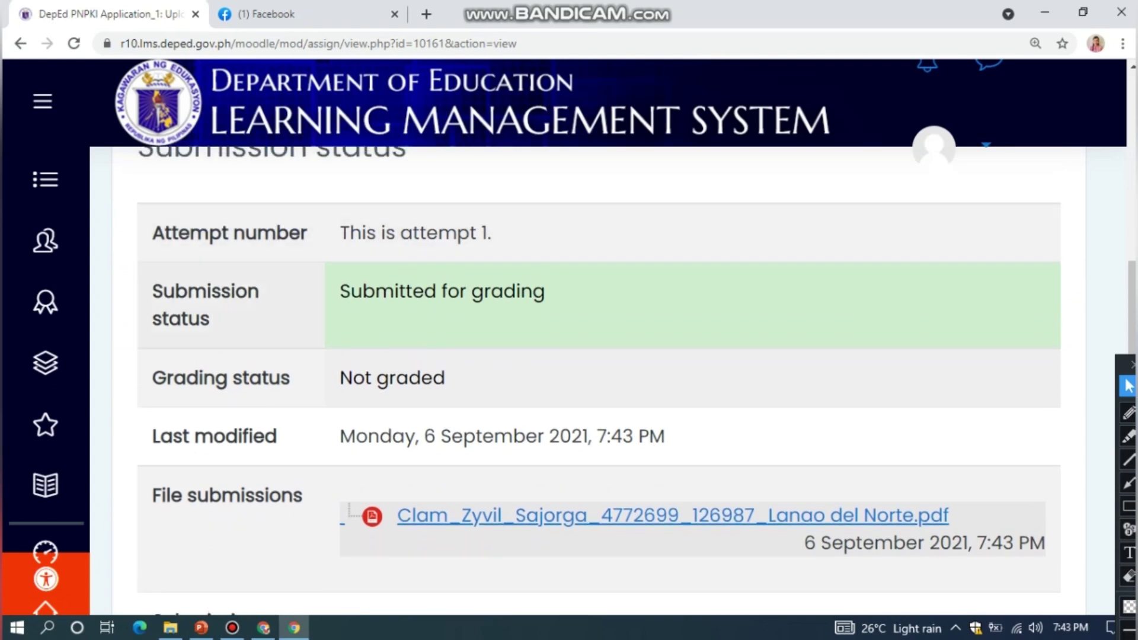
{"action": "scroll", "coordinate": [598, 380], "scroll_direction": "down", "scroll_amount": 6}
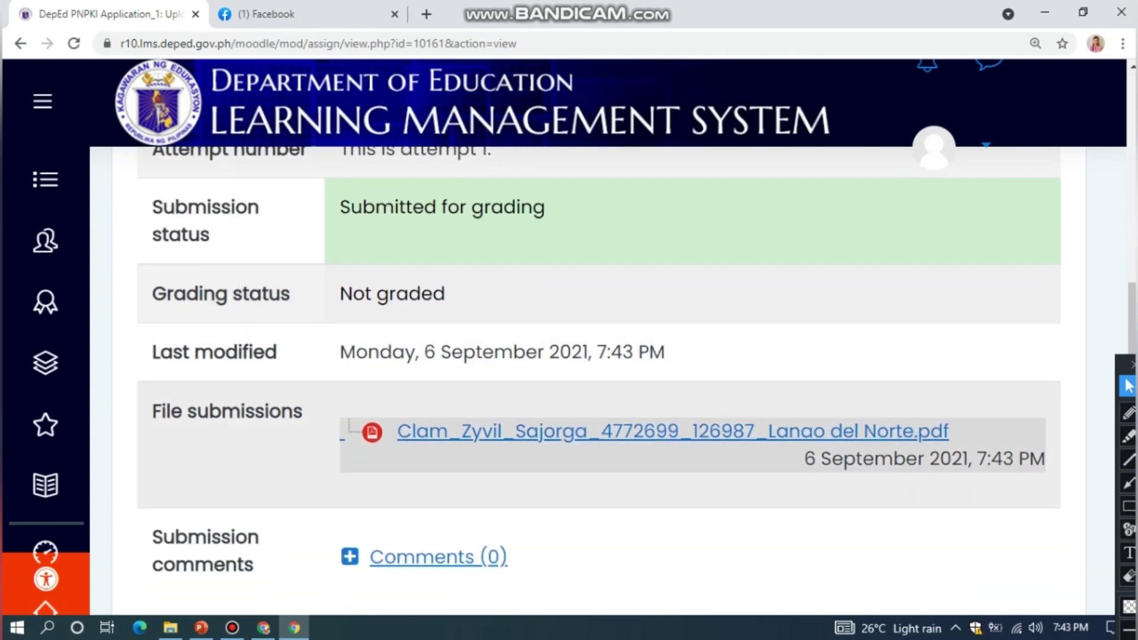
{"action": "scroll", "coordinate": [598, 380], "scroll_direction": "down", "scroll_amount": 1}
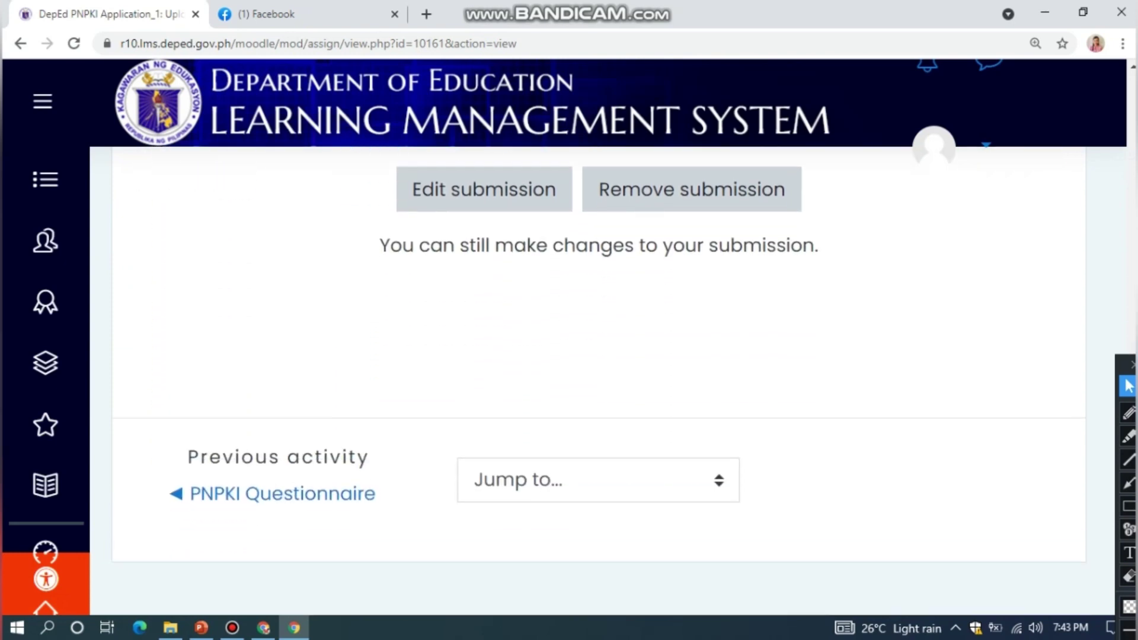
{"action": "scroll", "coordinate": [598, 380], "scroll_direction": "down", "scroll_amount": 2}
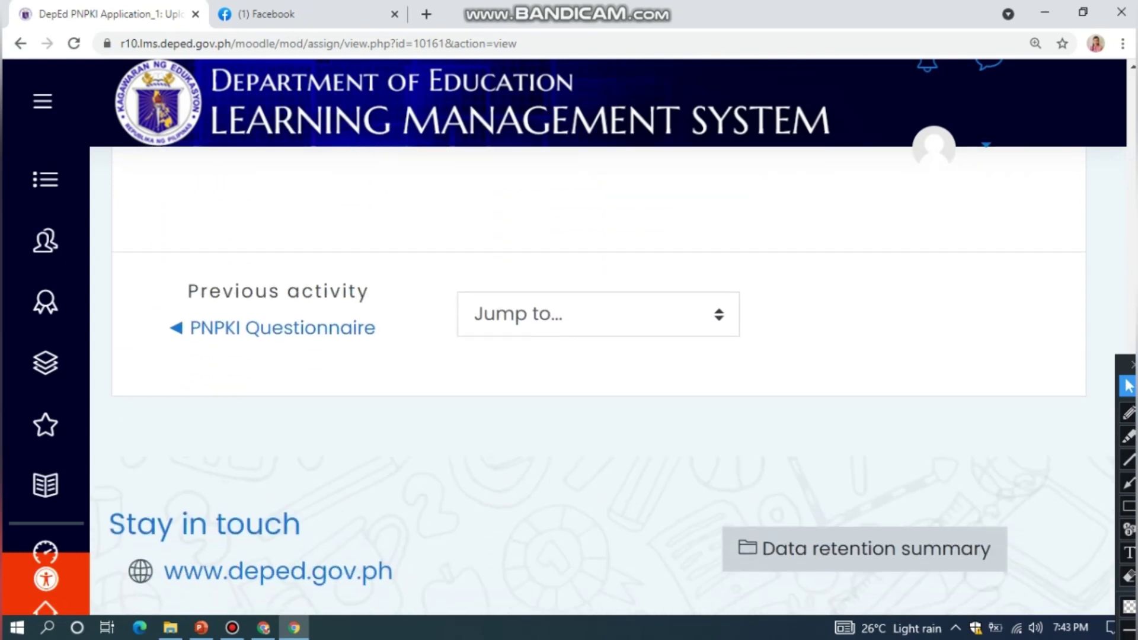
{"action": "scroll", "coordinate": [597, 380], "scroll_direction": "up", "scroll_amount": 4}
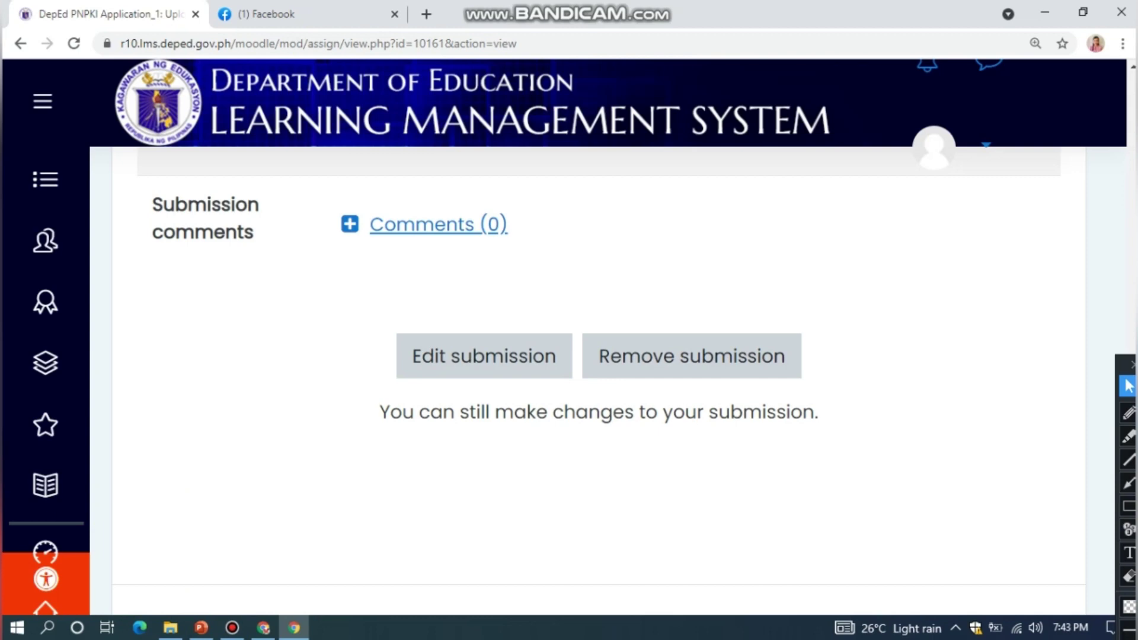
{"action": "scroll", "coordinate": [598, 379], "scroll_direction": "down", "scroll_amount": 5}
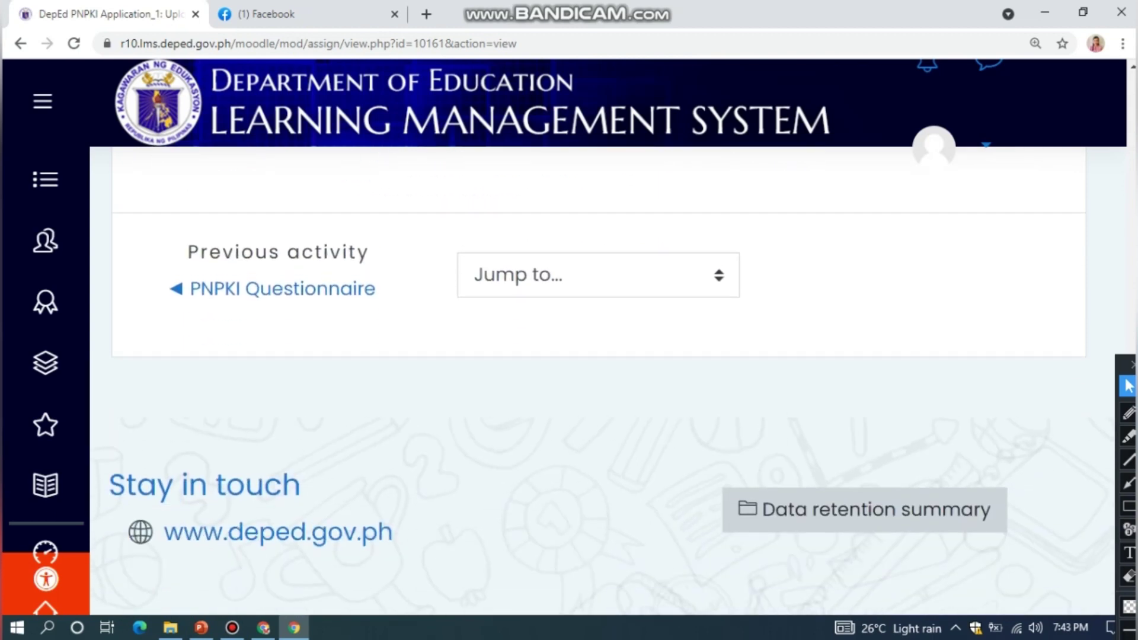
{"action": "scroll", "coordinate": [598, 380], "scroll_direction": "up", "scroll_amount": 7}
{"action": "scroll", "coordinate": [599, 380], "scroll_direction": "up", "scroll_amount": 10}
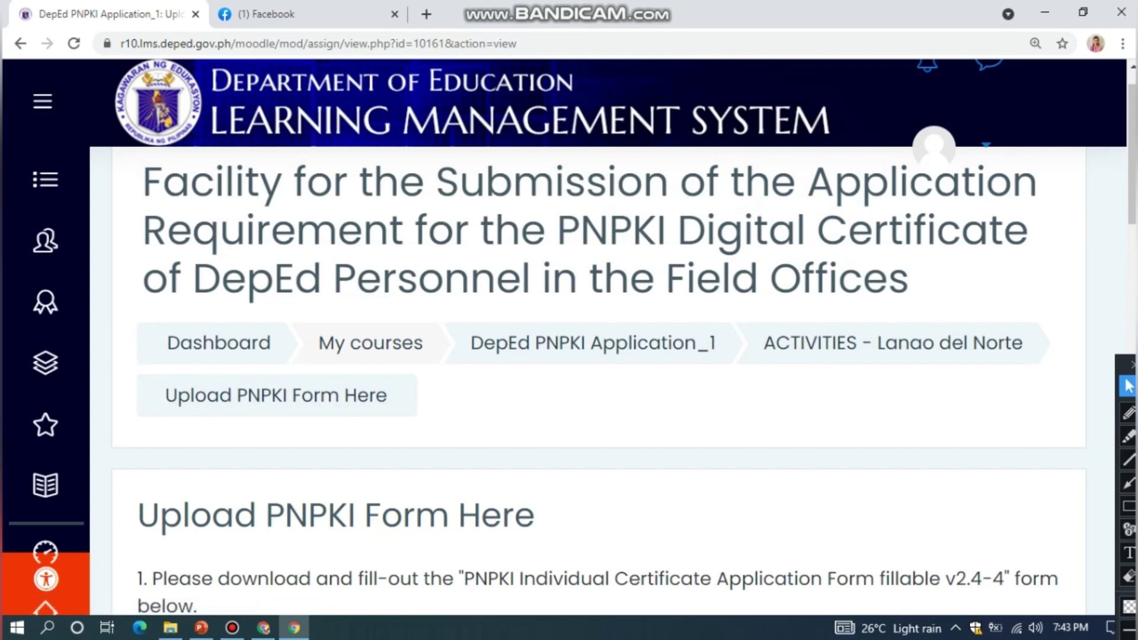
{"action": "left_click", "coordinate": [892, 344]}
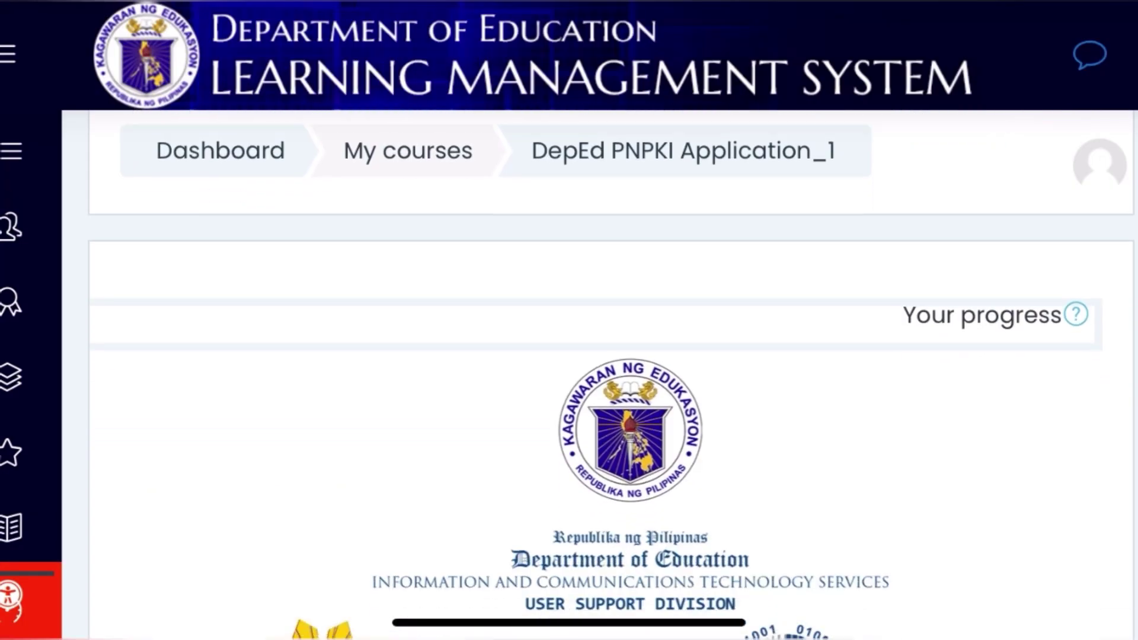
Scroll the DepEd PNPKI Application_1 course page down to the ACTIVITIES card
{"action": "scroll", "coordinate": [595, 380], "scroll_direction": "down", "scroll_amount": 5}
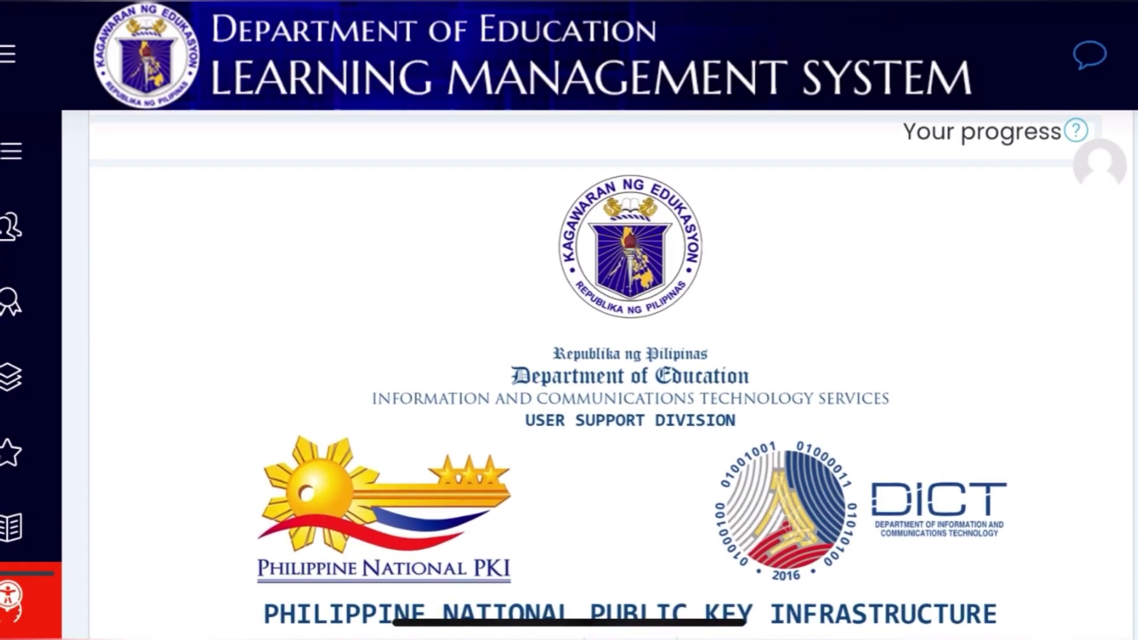
{"action": "scroll", "coordinate": [595, 380], "scroll_direction": "down", "scroll_amount": 7}
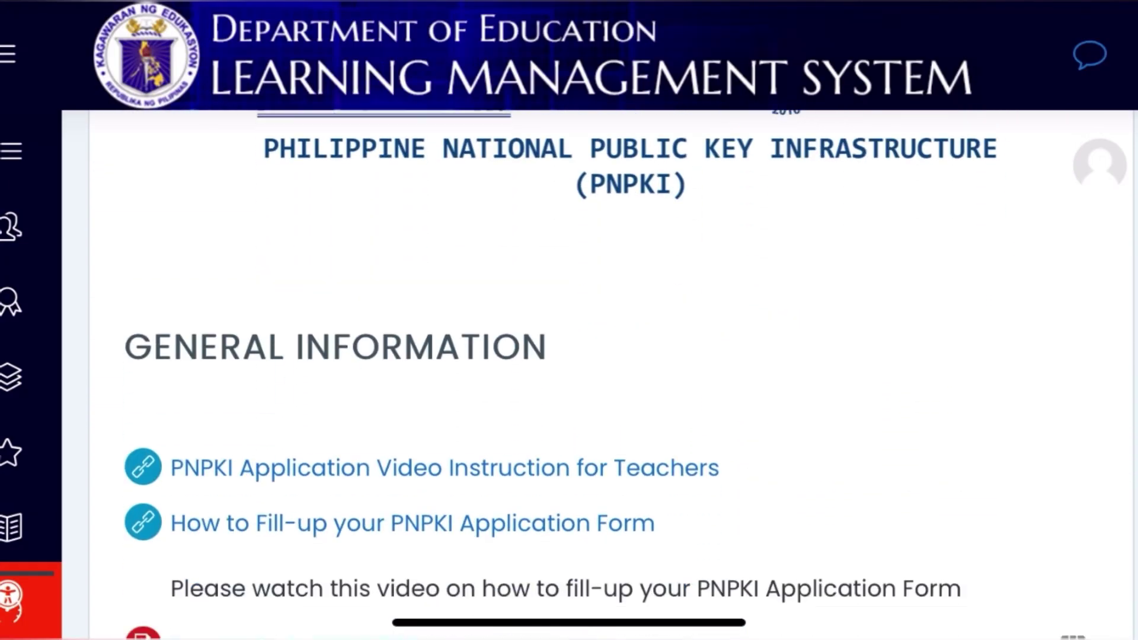
{"action": "scroll", "coordinate": [596, 380], "scroll_direction": "down", "scroll_amount": 5}
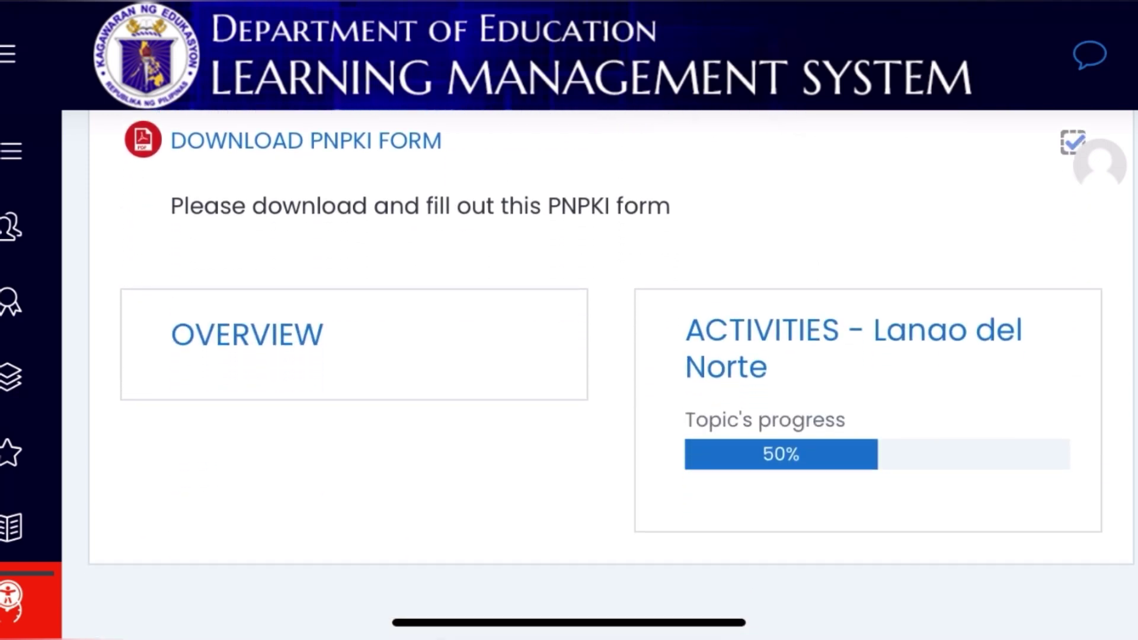
{"action": "scroll", "coordinate": [569, 320], "scroll_direction": "up", "scroll_amount": 2}
{"action": "scroll", "coordinate": [569, 320], "scroll_direction": "down", "scroll_amount": 2}
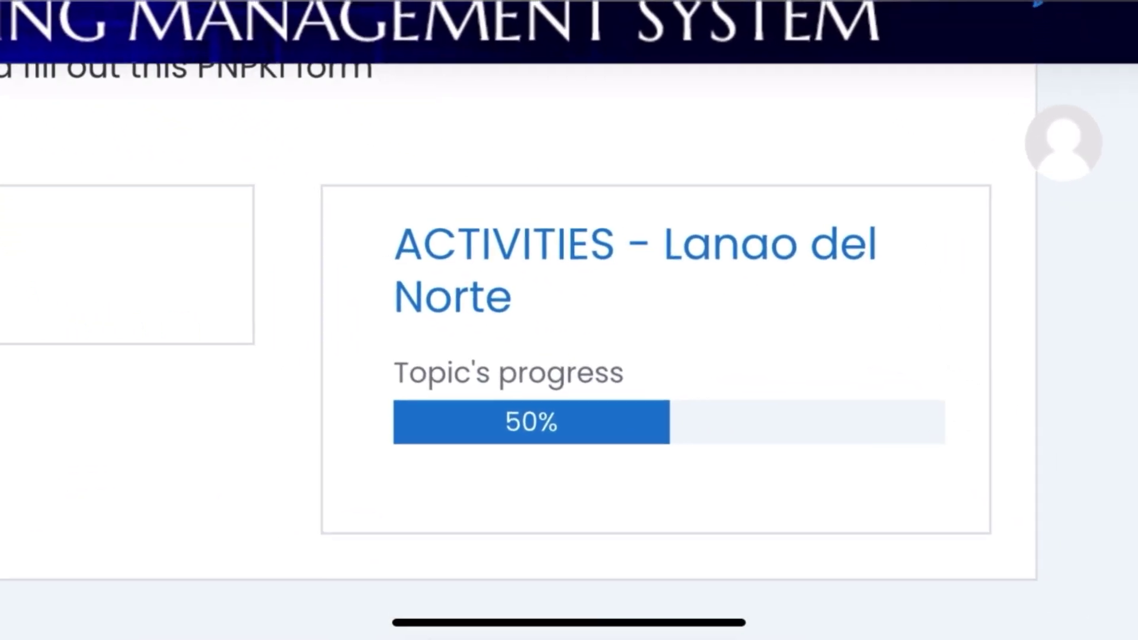
{"action": "scroll", "coordinate": [569, 320], "scroll_direction": "left", "scroll_amount": 1}
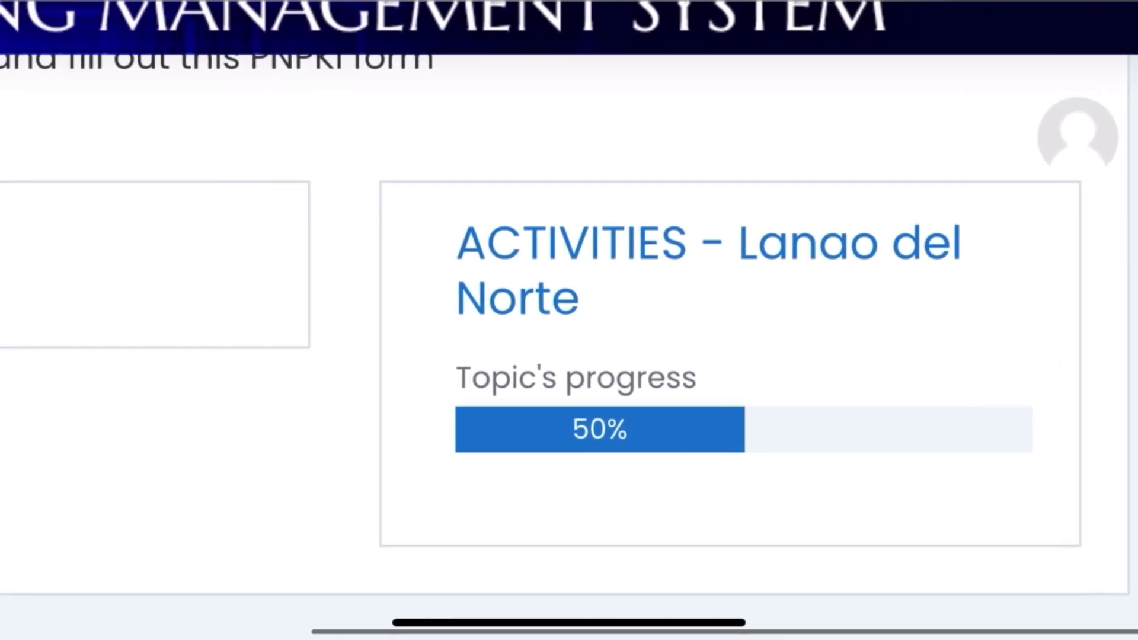
{"action": "scroll", "coordinate": [569, 320], "scroll_direction": "down", "scroll_amount": 3}
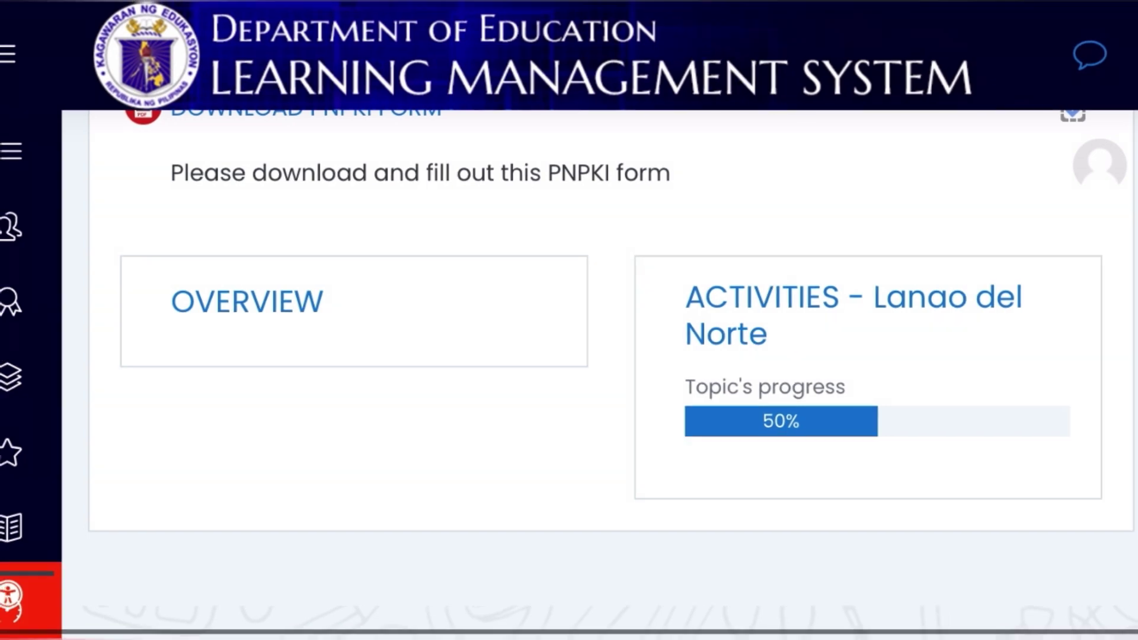
{"action": "scroll", "coordinate": [853, 314], "scroll_direction": "up", "scroll_amount": 2}
Open the ACTIVITIES - Lanao del Norte section and scroll to its Activities list
{"action": "left_click", "coordinate": [854, 296]}
{"action": "scroll", "coordinate": [569, 320], "scroll_direction": "down", "scroll_amount": 2}
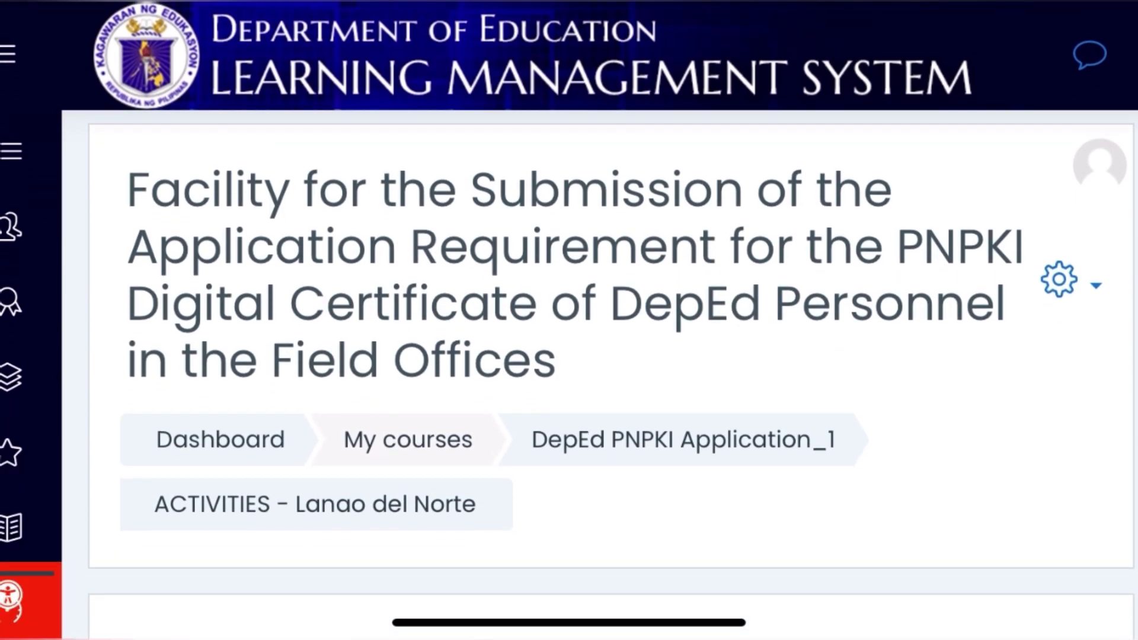
{"action": "scroll", "coordinate": [611, 373], "scroll_direction": "down", "scroll_amount": 14}
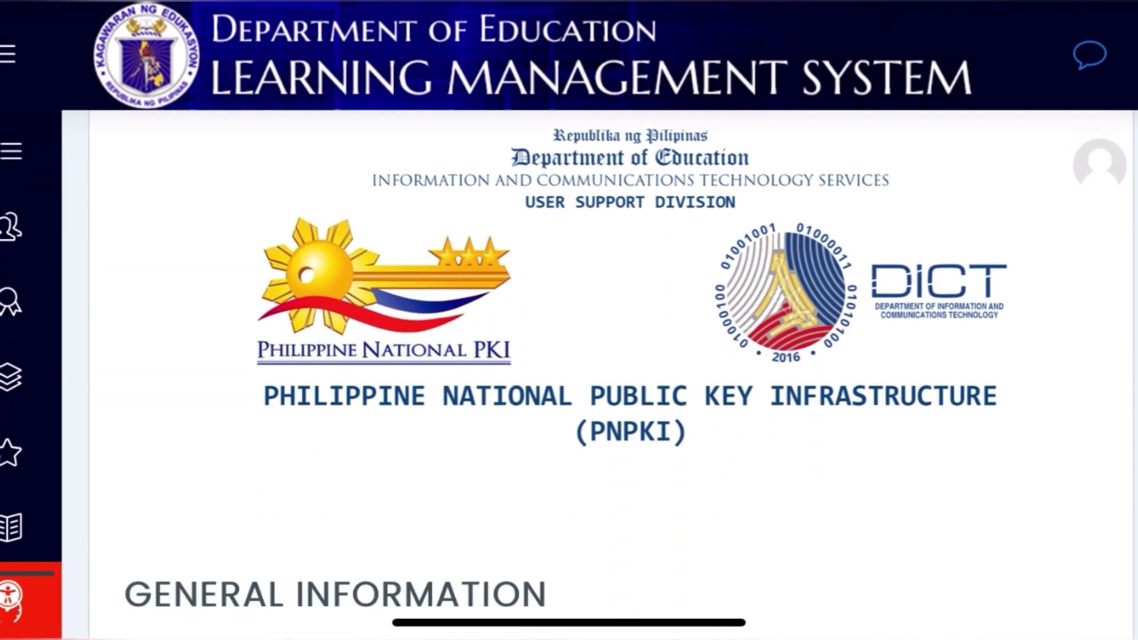
{"action": "scroll", "coordinate": [569, 368], "scroll_direction": "down", "scroll_amount": 3}
{"action": "scroll", "coordinate": [569, 367], "scroll_direction": "down", "scroll_amount": 4}
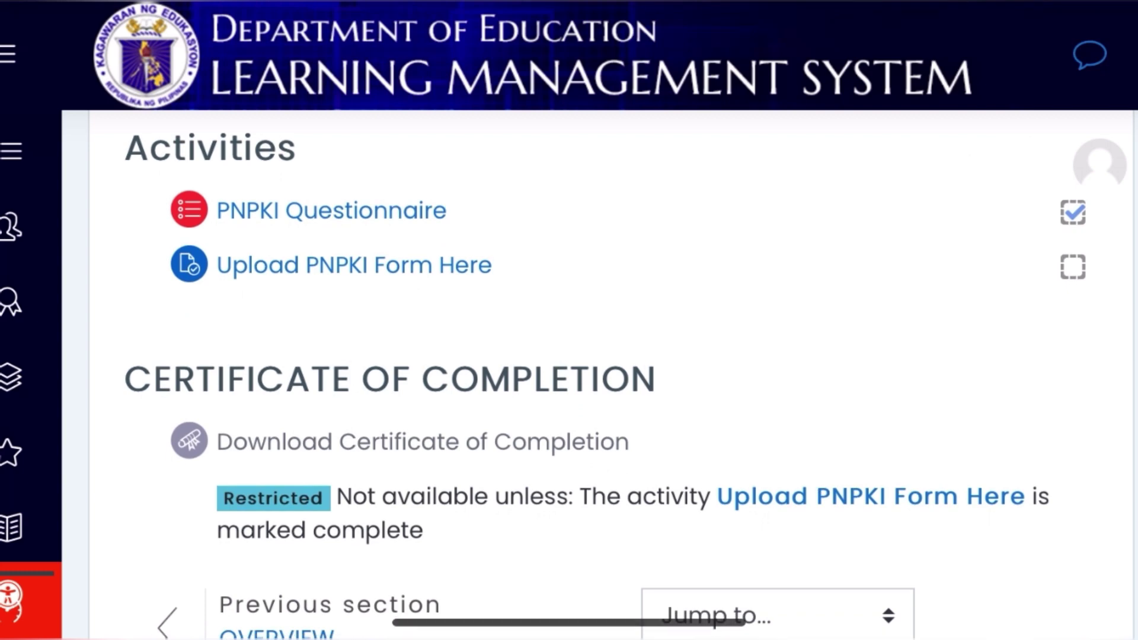
{"action": "left_click", "coordinate": [415, 265]}
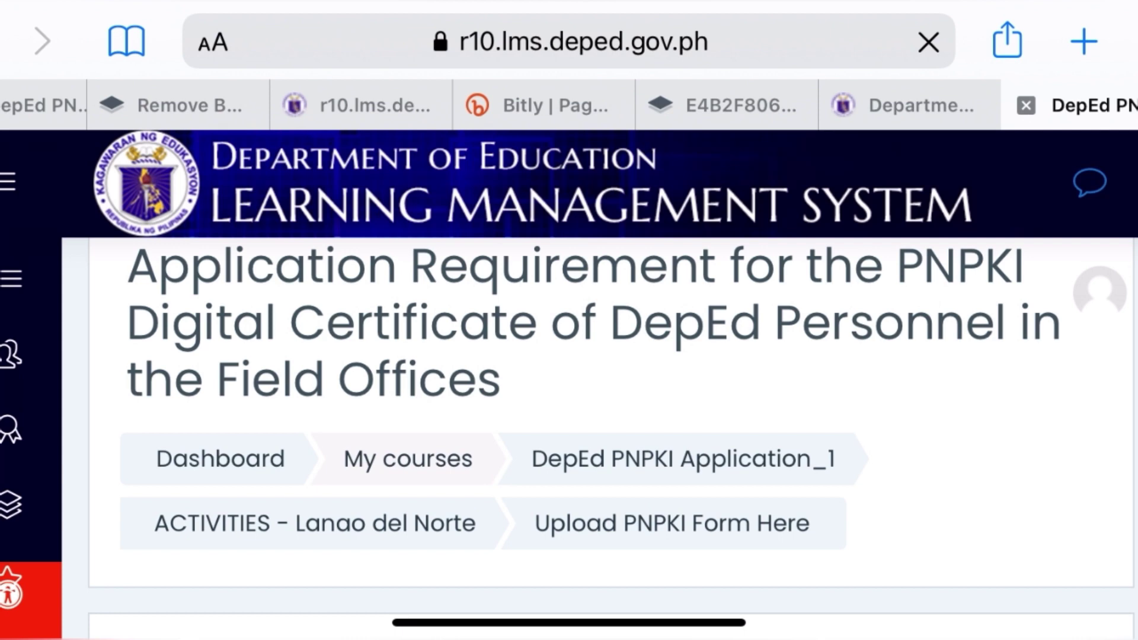
{"action": "scroll", "coordinate": [568, 355], "scroll_direction": "down", "scroll_amount": 5}
{"action": "scroll", "coordinate": [569, 356], "scroll_direction": "down", "scroll_amount": 10}
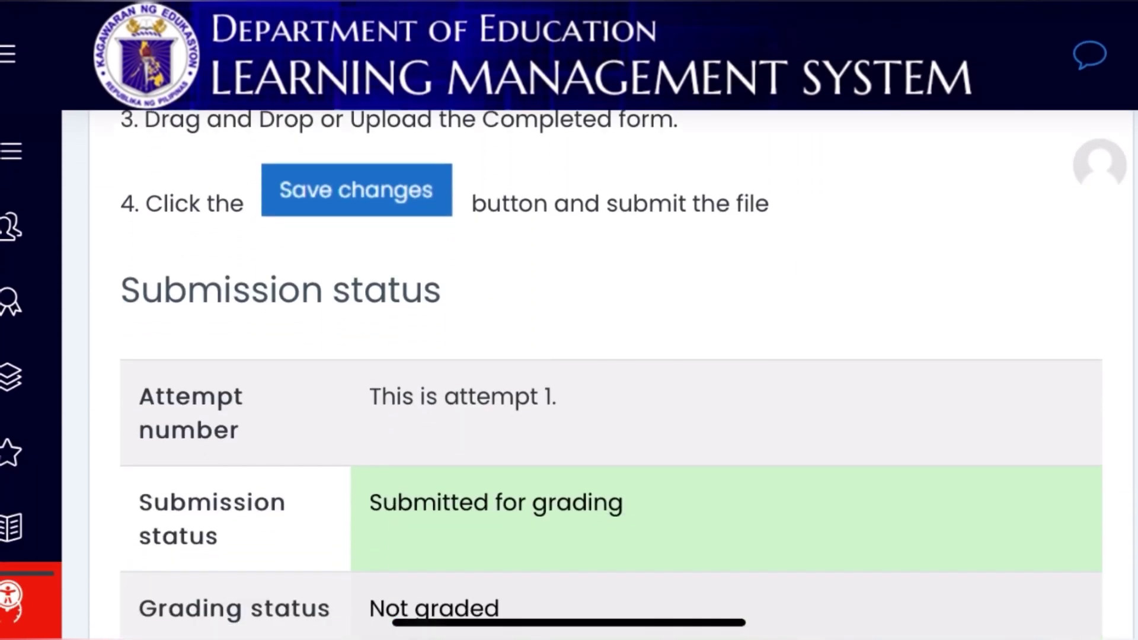
{"action": "scroll", "coordinate": [568, 356], "scroll_direction": "down", "scroll_amount": 10}
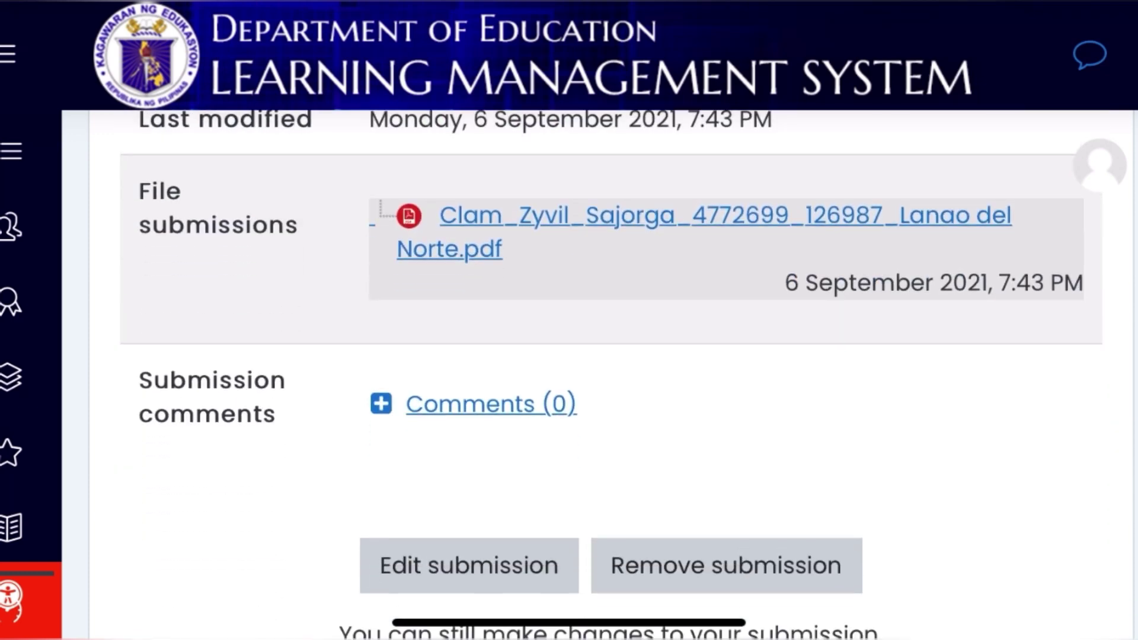
{"action": "scroll", "coordinate": [569, 356], "scroll_direction": "down", "scroll_amount": 10}
{"action": "scroll", "coordinate": [611, 374], "scroll_direction": "down", "scroll_amount": 3}
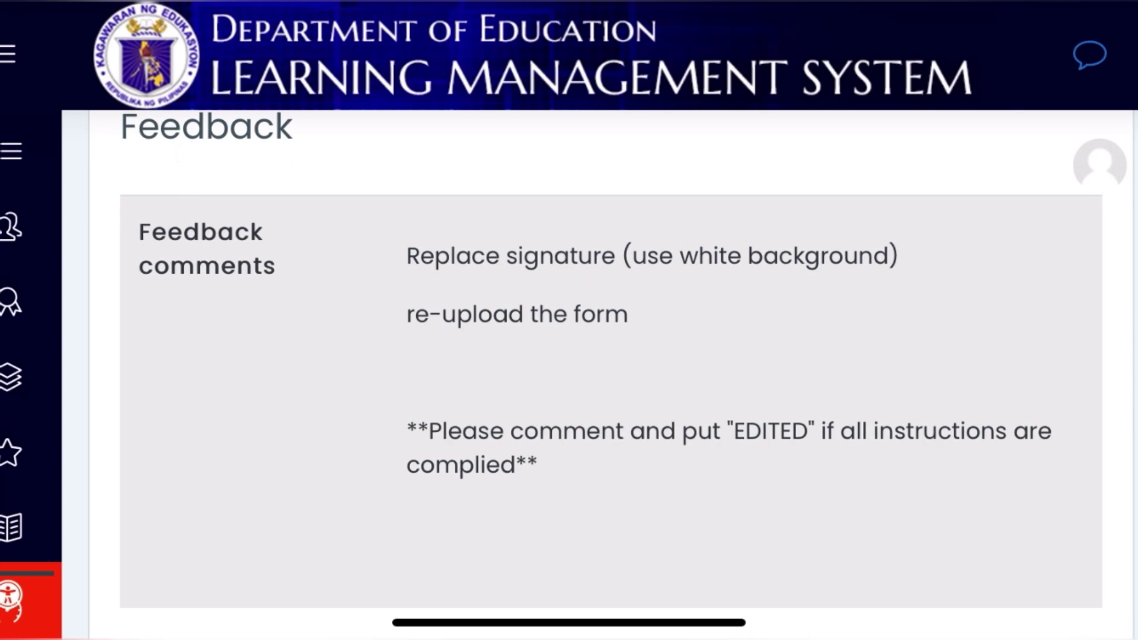
{"action": "scroll", "coordinate": [611, 374], "scroll_direction": "down", "scroll_amount": 3}
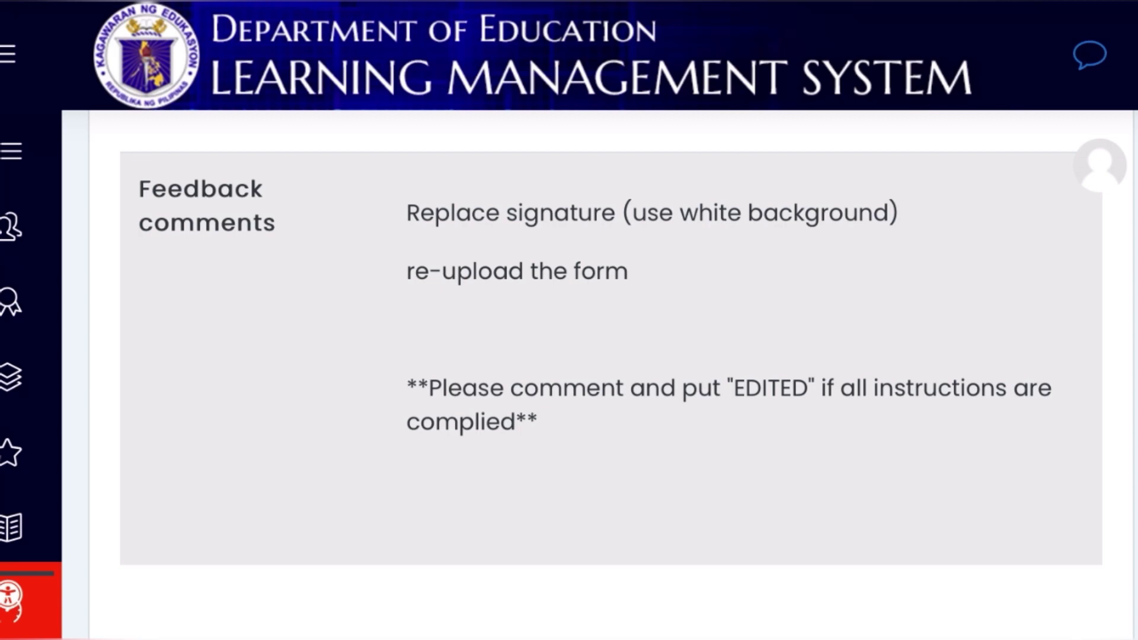
{"action": "scroll", "coordinate": [610, 385], "scroll_direction": "up", "scroll_amount": 3}
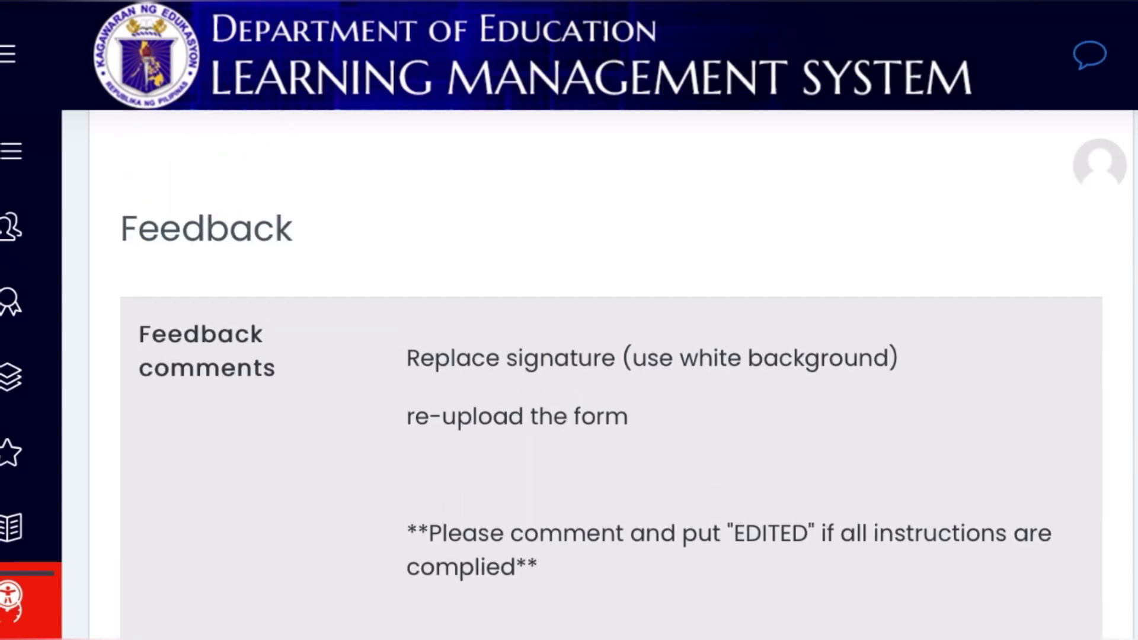
{"action": "scroll", "coordinate": [611, 373], "scroll_direction": "up", "scroll_amount": 5}
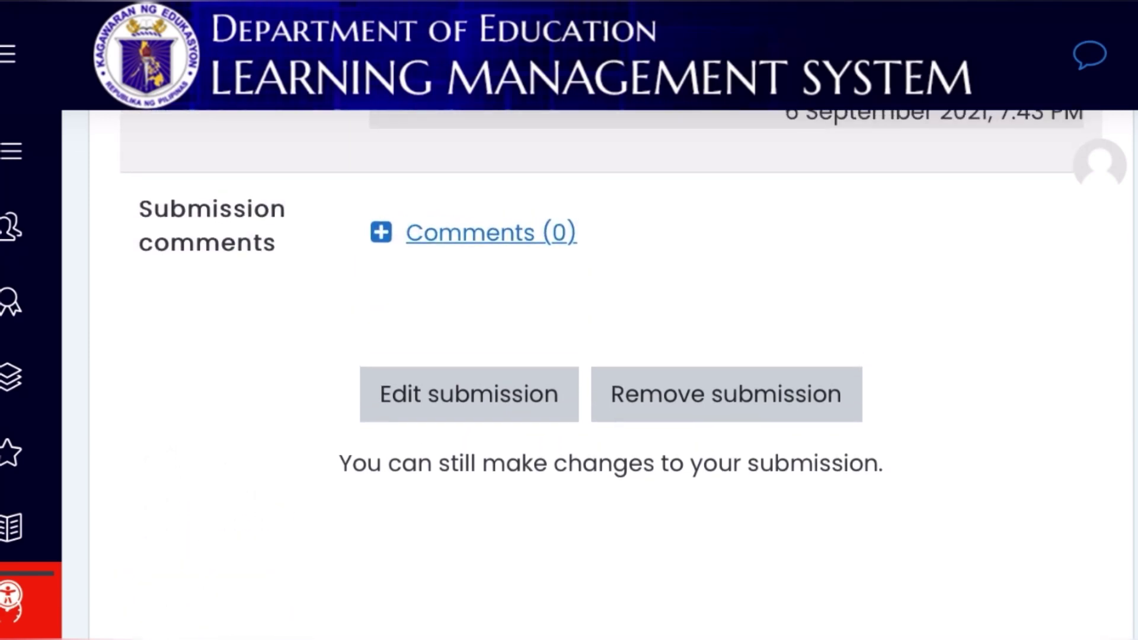
Post the capital-letter comment 'EDITED' on the PNPKI form submission
{"action": "left_click", "coordinate": [490, 231]}
{"action": "left_click", "coordinate": [126, 522]}
{"action": "left_click", "coordinate": [127, 523]}
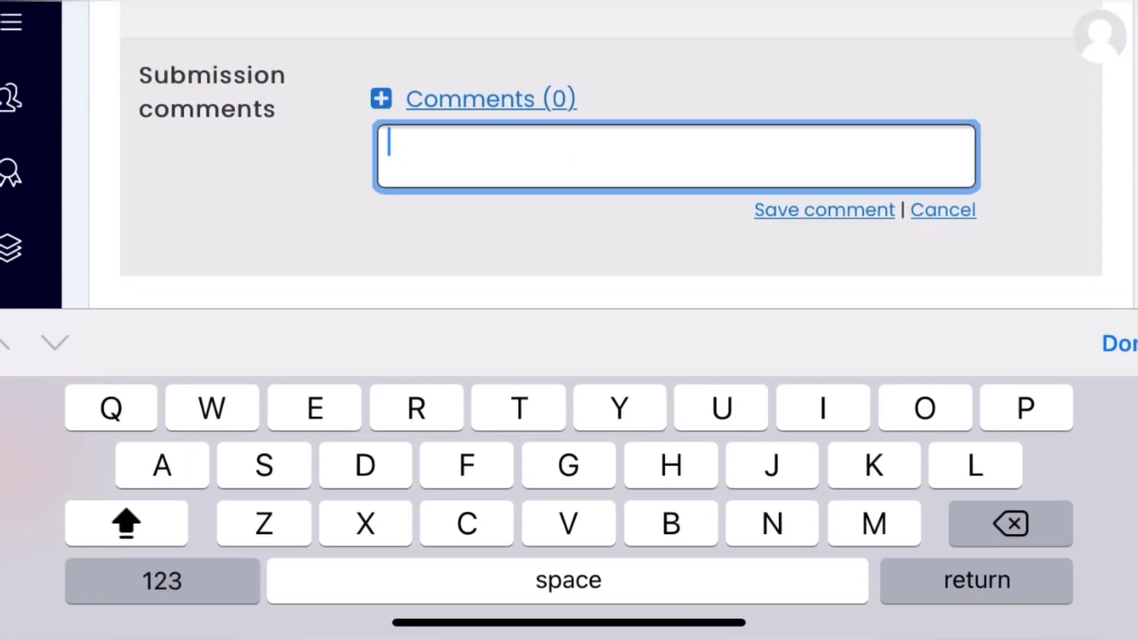
{"action": "type", "text": "EDITED"}
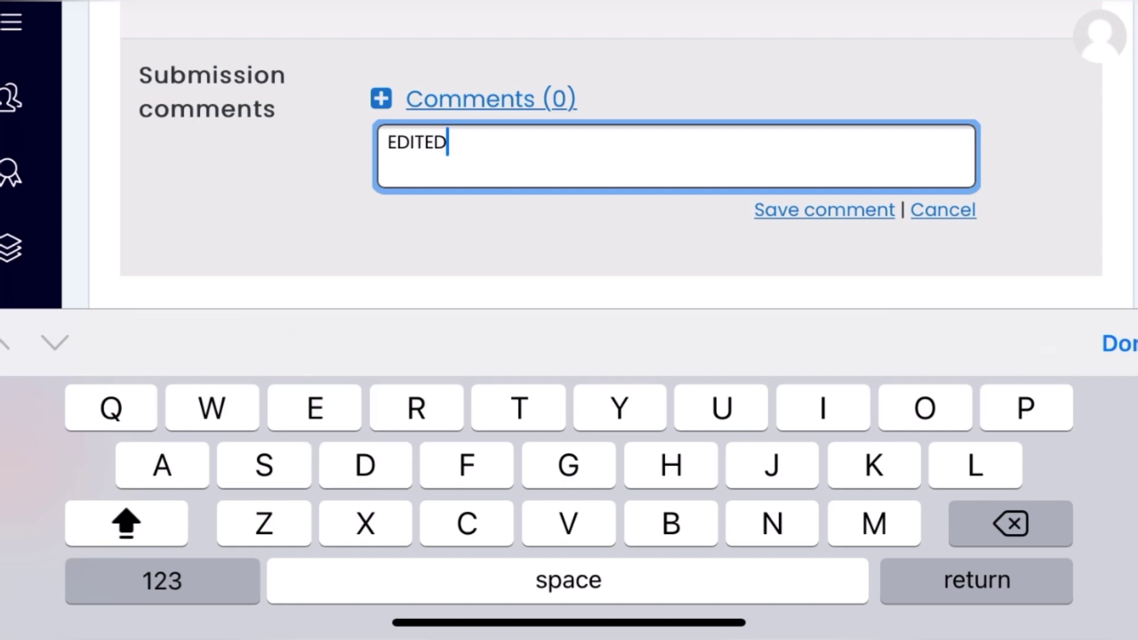
{"action": "left_click", "coordinate": [1119, 343]}
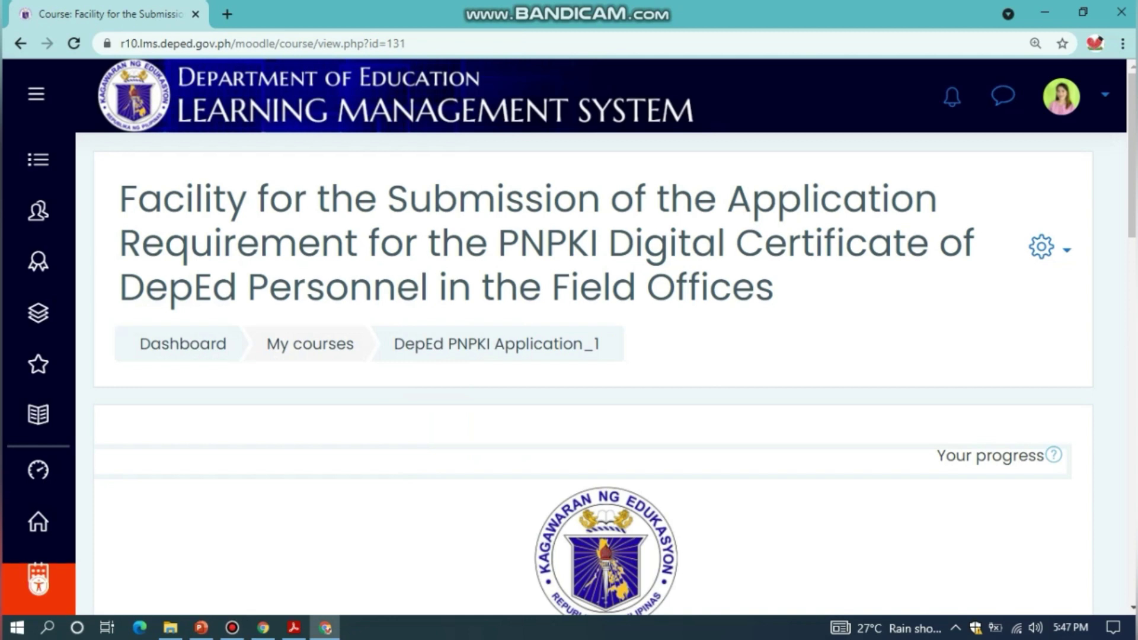
Scroll the course page and open the ACTIVITIES - Lanao del Norte topic
{"action": "scroll", "coordinate": [510, 195], "scroll_direction": "down", "scroll_amount": 5}
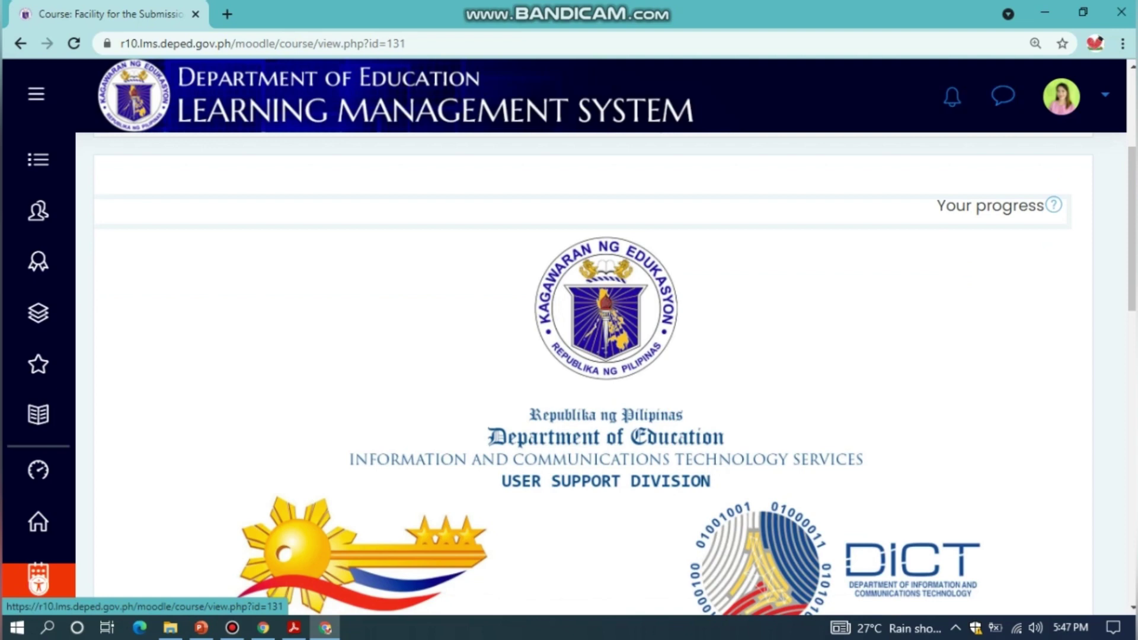
{"action": "scroll", "coordinate": [593, 373], "scroll_direction": "down", "scroll_amount": 4}
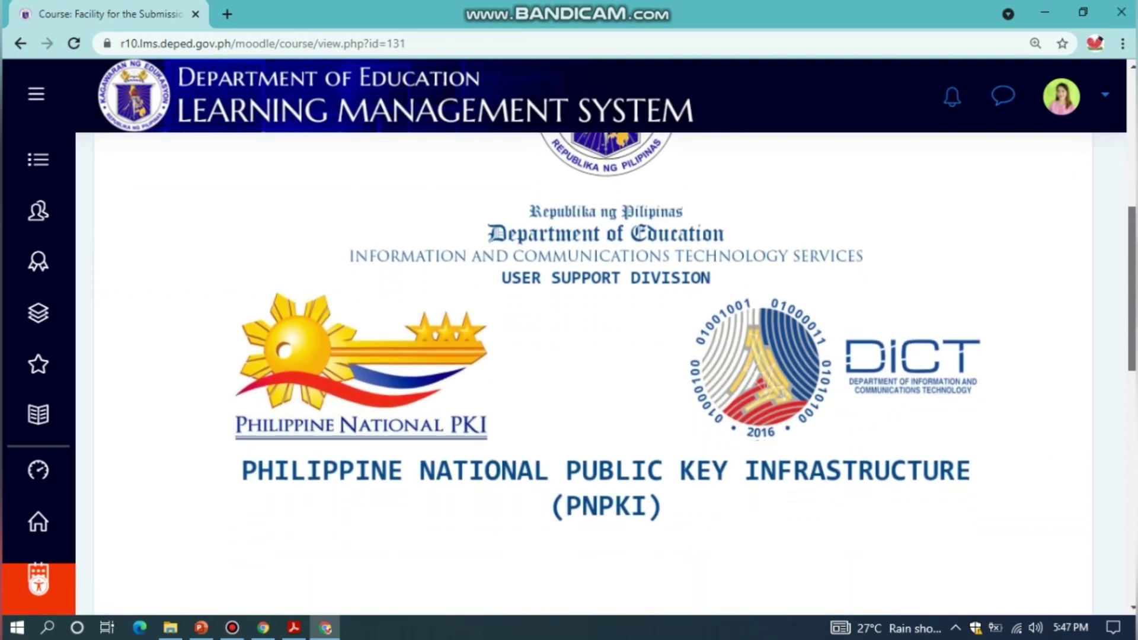
{"action": "scroll", "coordinate": [593, 373], "scroll_direction": "down", "scroll_amount": 4}
{"action": "scroll", "coordinate": [593, 374], "scroll_direction": "down", "scroll_amount": 4}
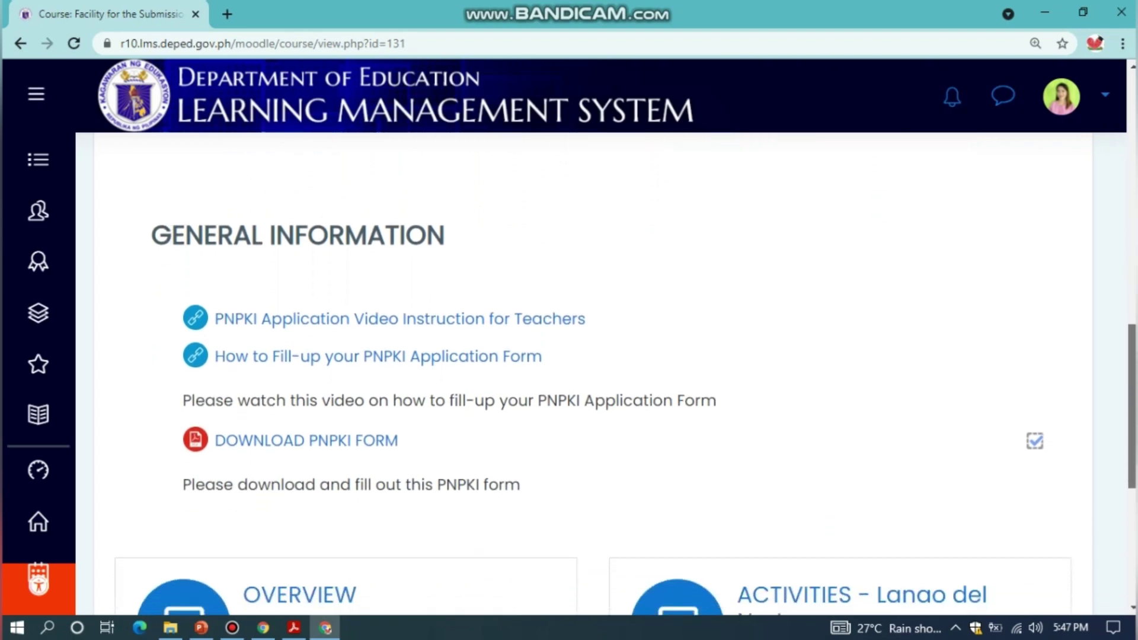
{"action": "scroll", "coordinate": [594, 373], "scroll_direction": "down", "scroll_amount": 2}
{"action": "scroll", "coordinate": [625, 373], "scroll_direction": "up", "scroll_amount": 1}
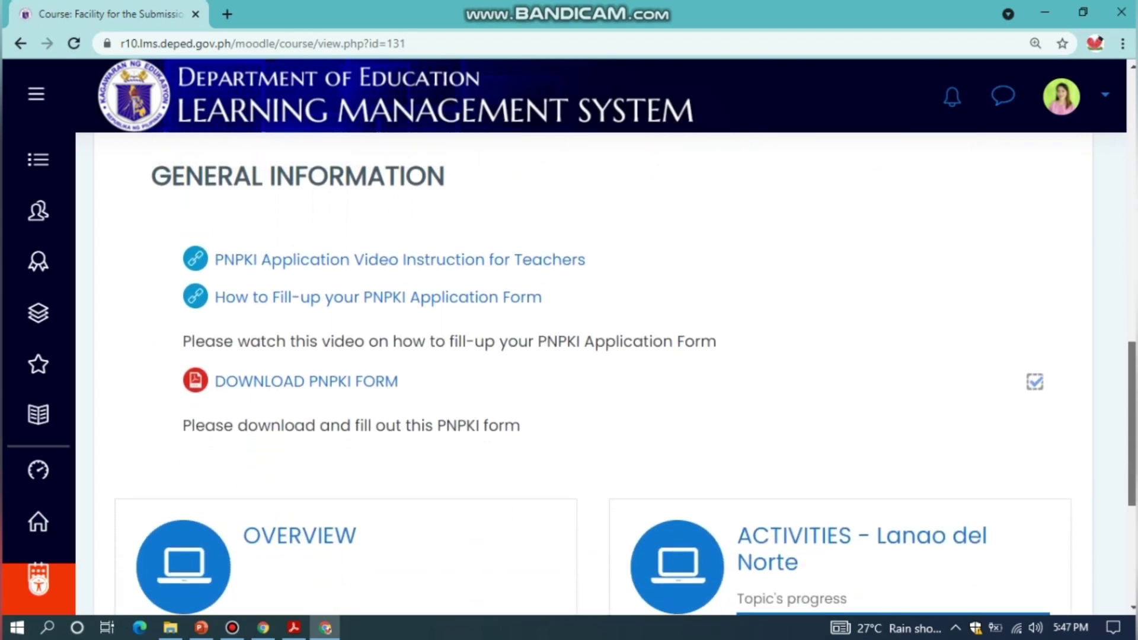
{"action": "scroll", "coordinate": [625, 374], "scroll_direction": "down", "scroll_amount": 1}
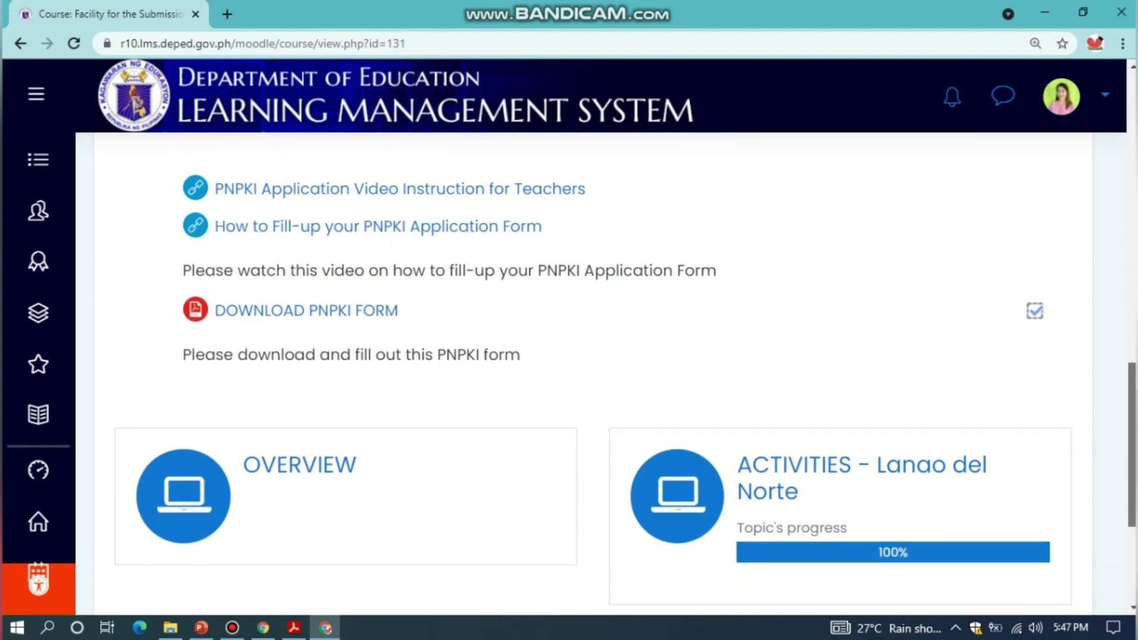
{"action": "left_click", "coordinate": [862, 468]}
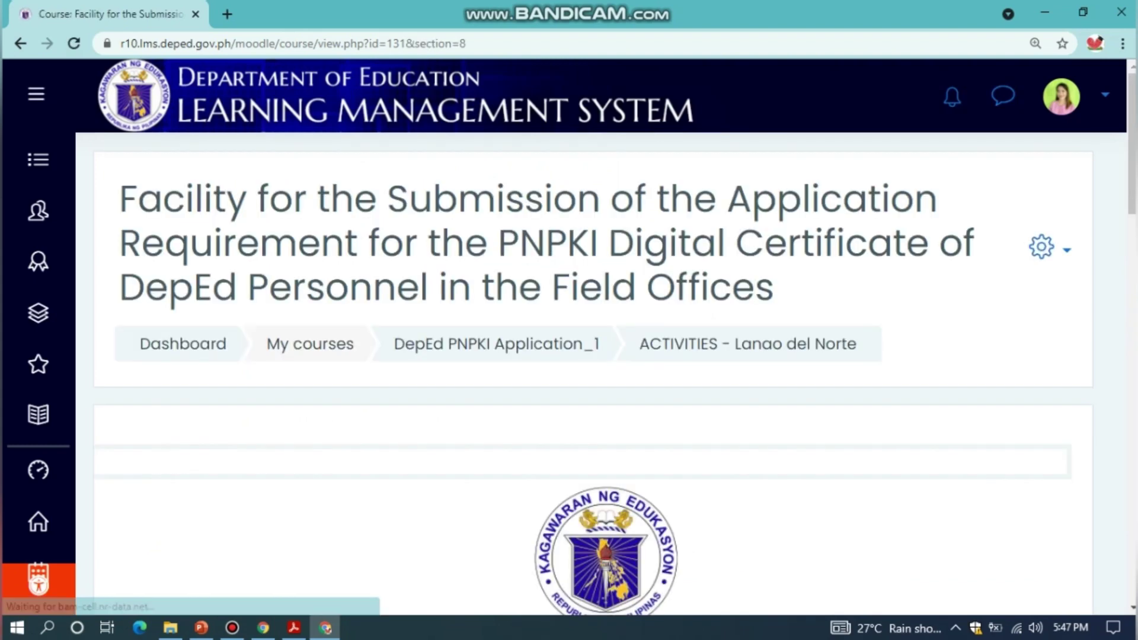
Open Upload PNPKI Form Here and scroll to the 100.00 / 100.00 Validated feedback
{"action": "scroll", "coordinate": [593, 374], "scroll_direction": "down", "scroll_amount": 10}
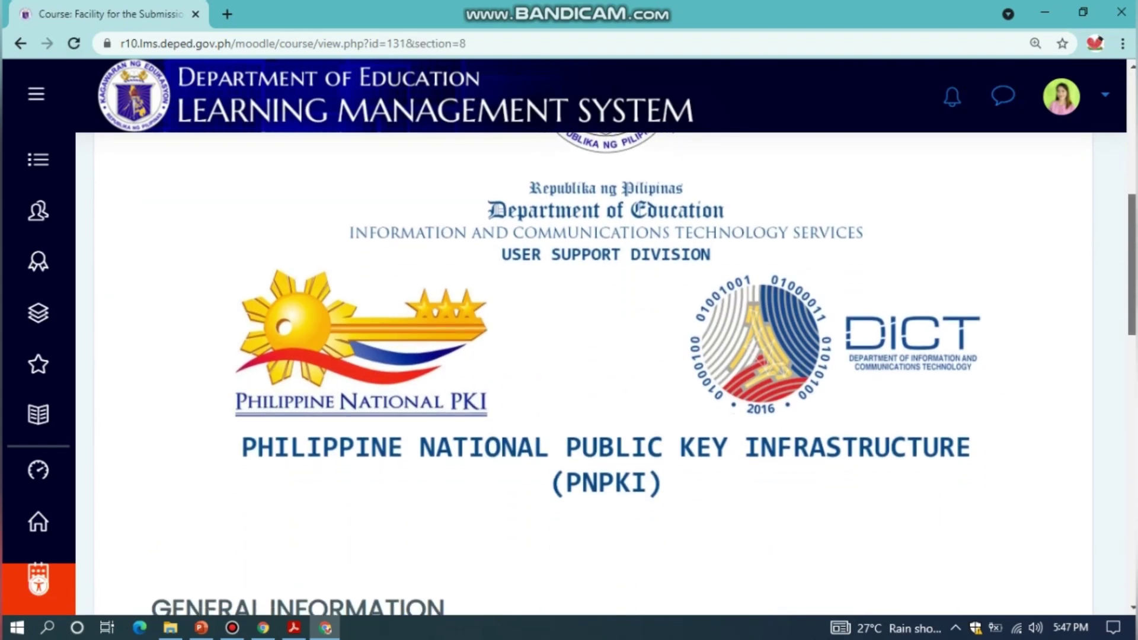
{"action": "scroll", "coordinate": [593, 374], "scroll_direction": "down", "scroll_amount": 3}
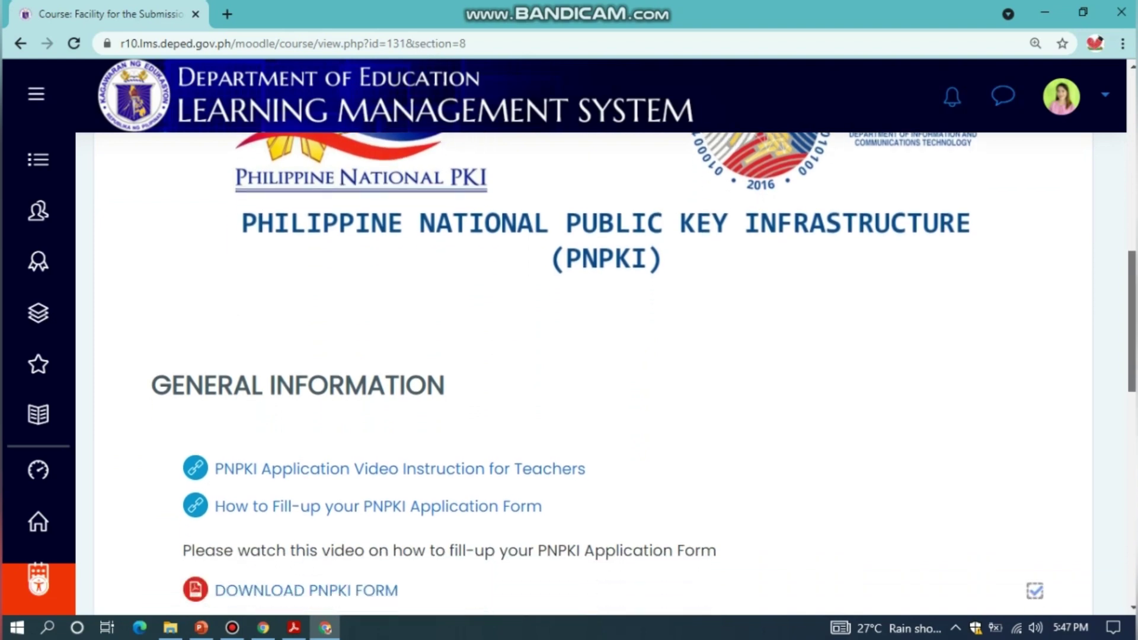
{"action": "scroll", "coordinate": [593, 374], "scroll_direction": "down", "scroll_amount": 4}
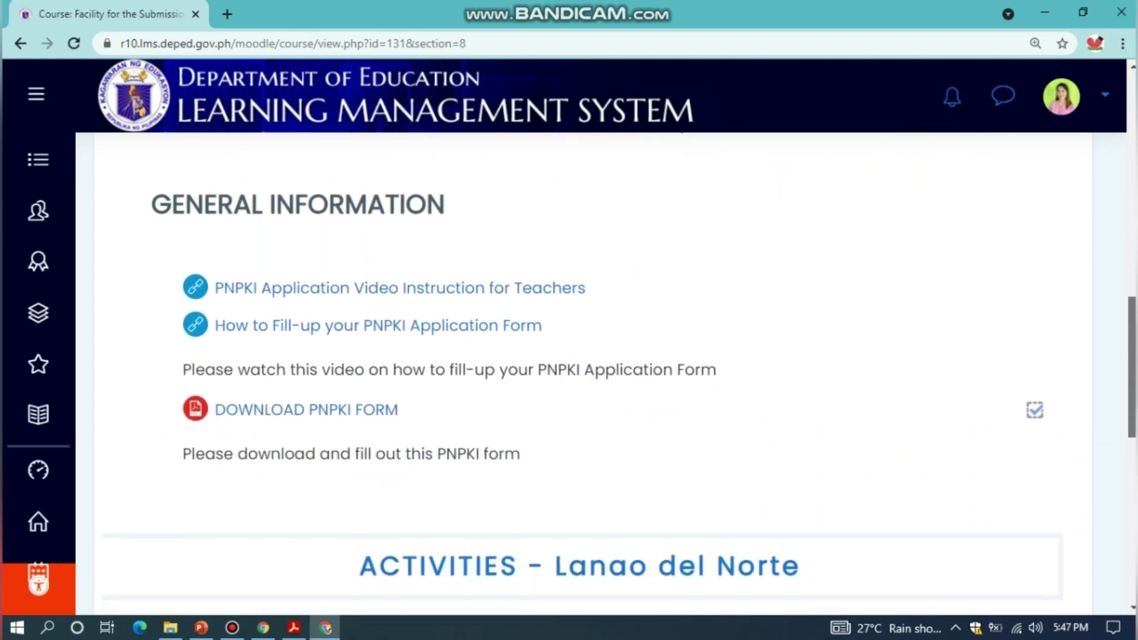
{"action": "scroll", "coordinate": [593, 373], "scroll_direction": "down", "scroll_amount": 1}
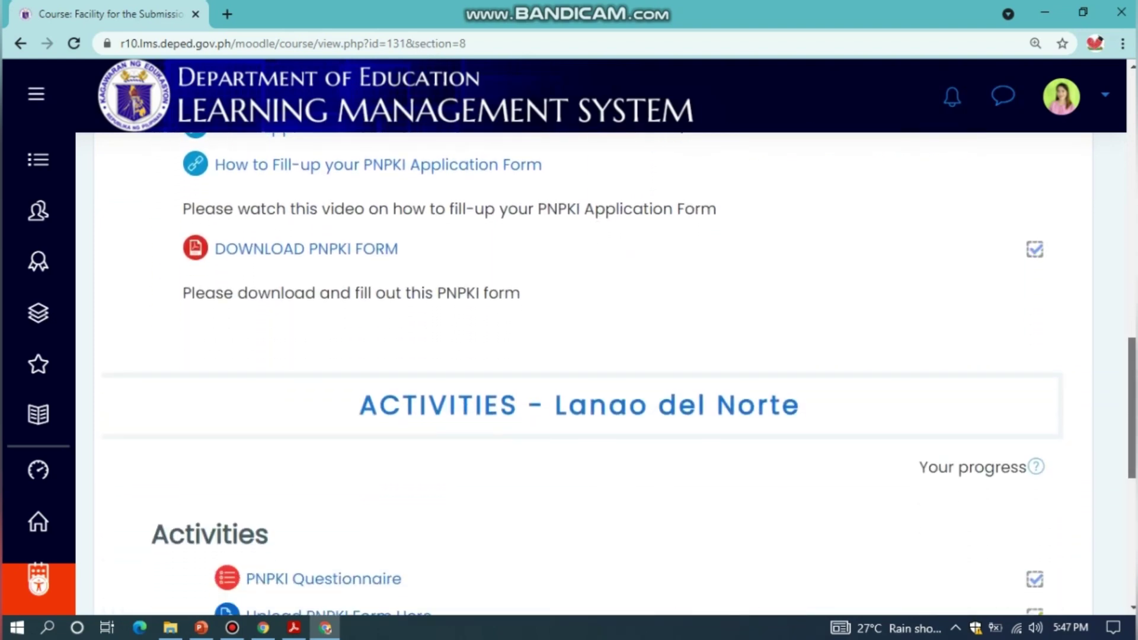
{"action": "scroll", "coordinate": [593, 373], "scroll_direction": "down", "scroll_amount": 1}
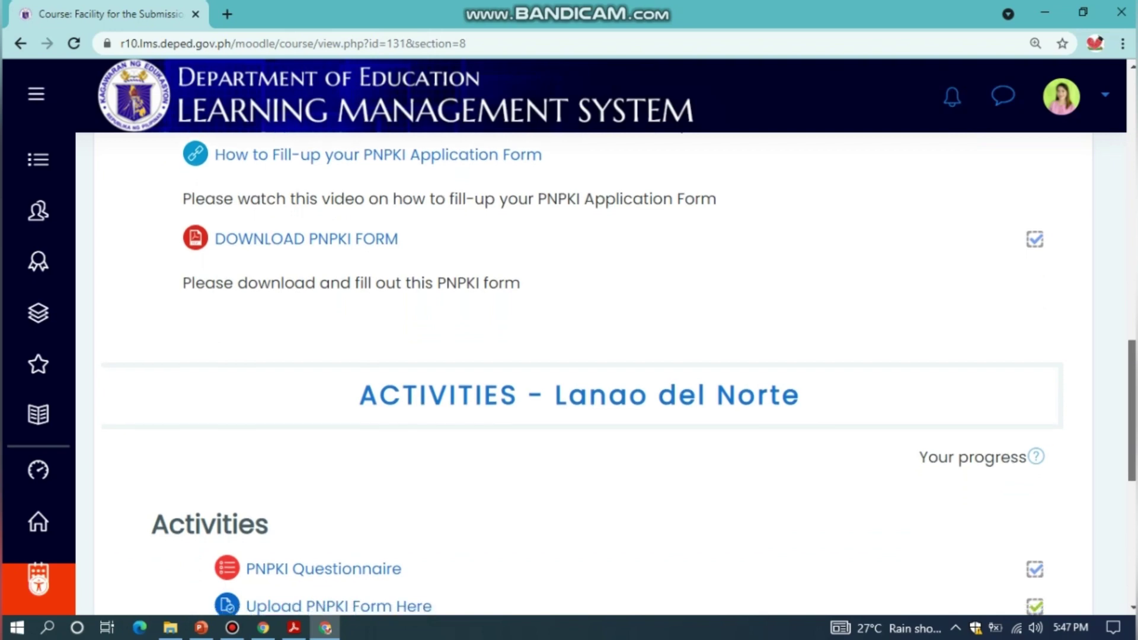
{"action": "scroll", "coordinate": [592, 374], "scroll_direction": "down", "scroll_amount": 3}
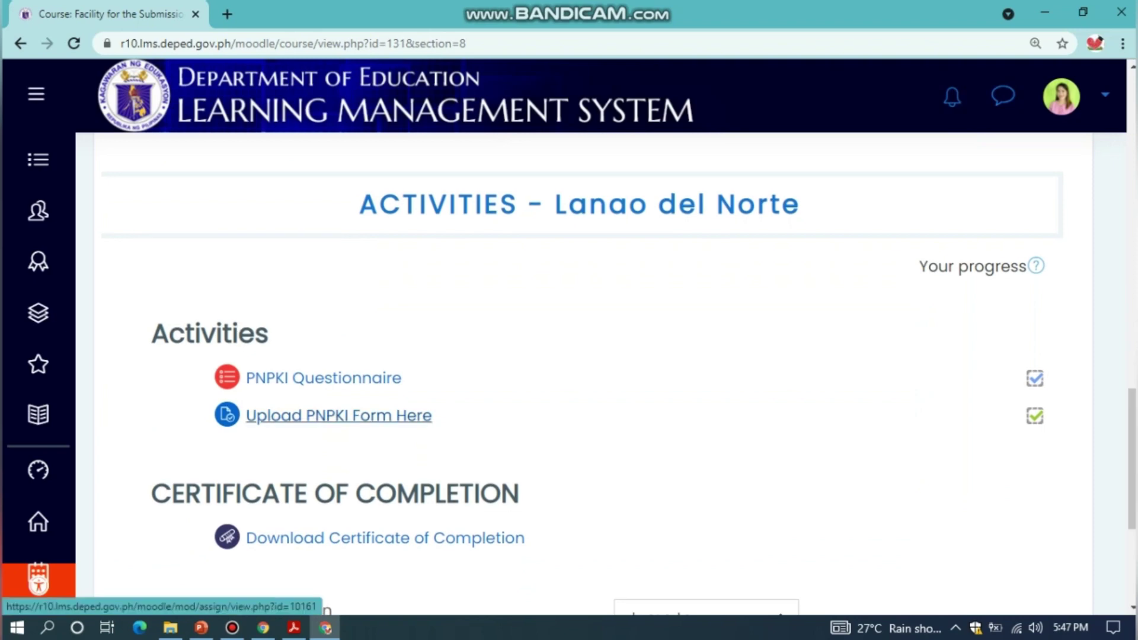
{"action": "left_click", "coordinate": [338, 415]}
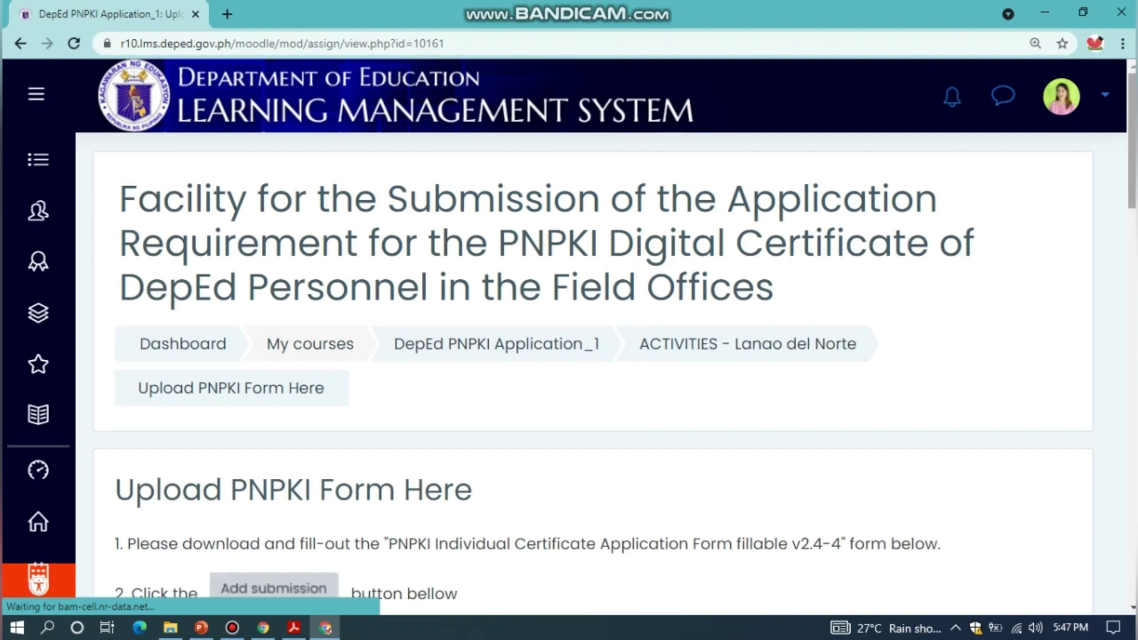
{"action": "scroll", "coordinate": [593, 374], "scroll_direction": "down", "scroll_amount": 4}
{"action": "scroll", "coordinate": [593, 373], "scroll_direction": "down", "scroll_amount": 1}
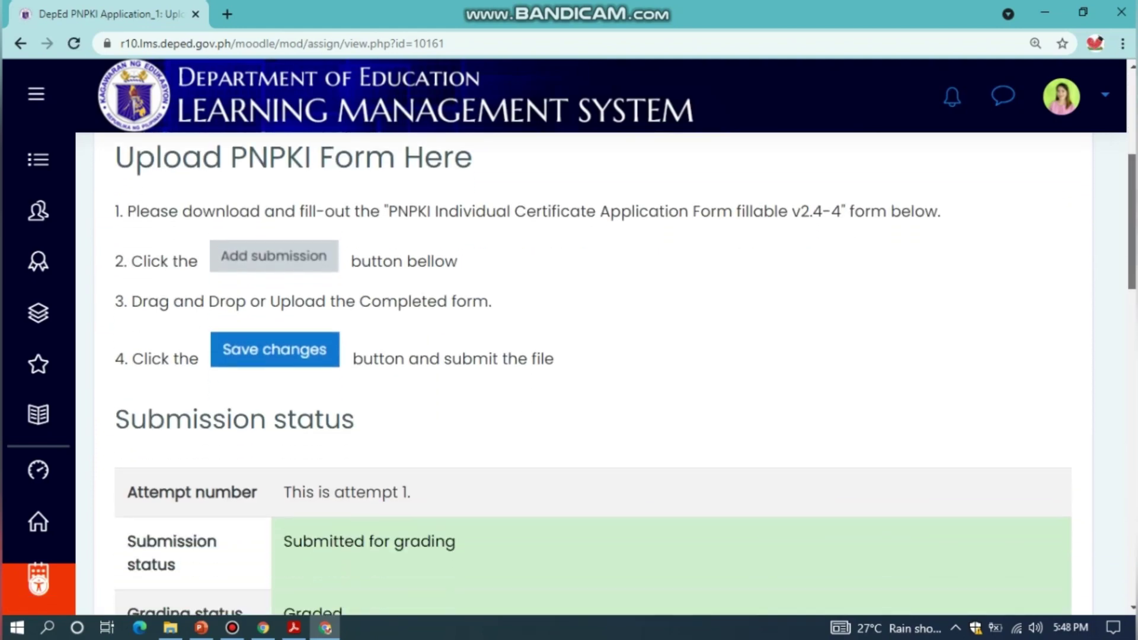